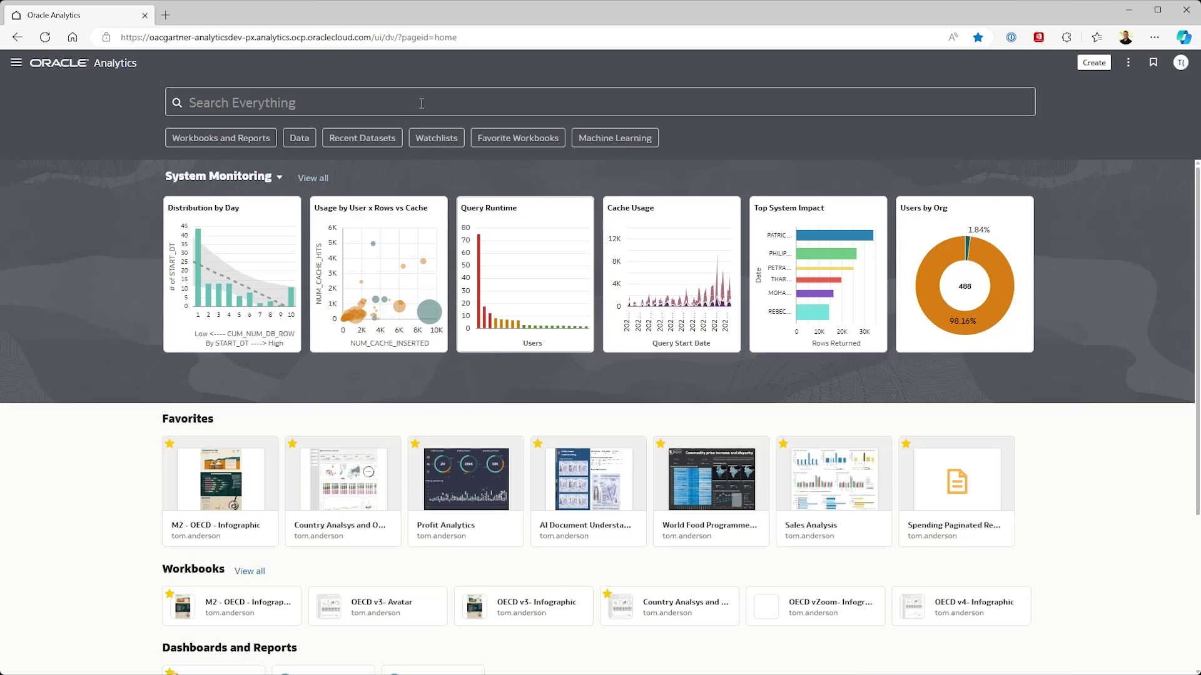
Try the home page search, then keep the System Monitoring watchlist showing.
left_click(422, 103)
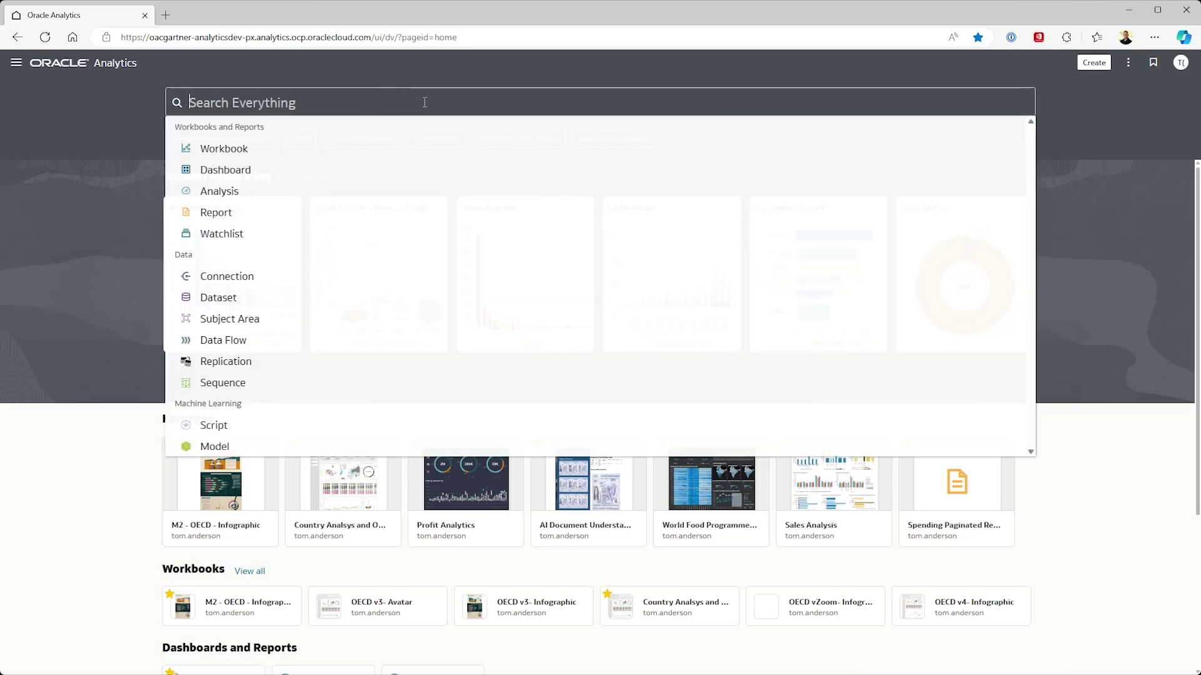
left_click(429, 77)
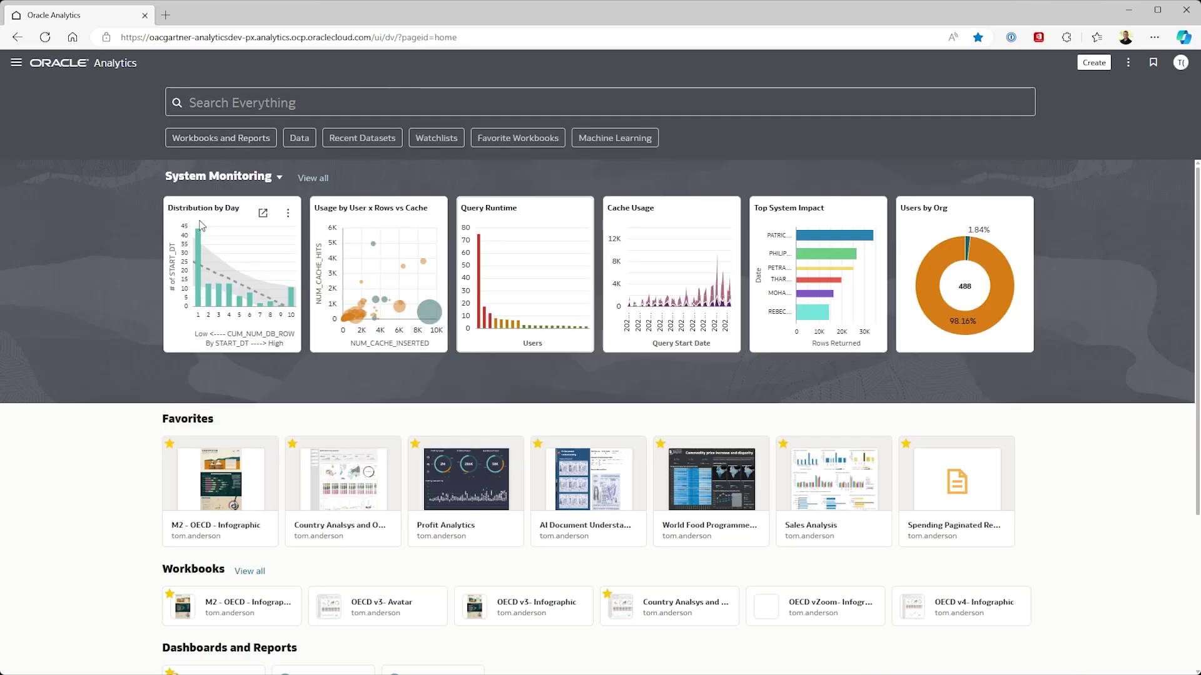
left_click(280, 177)
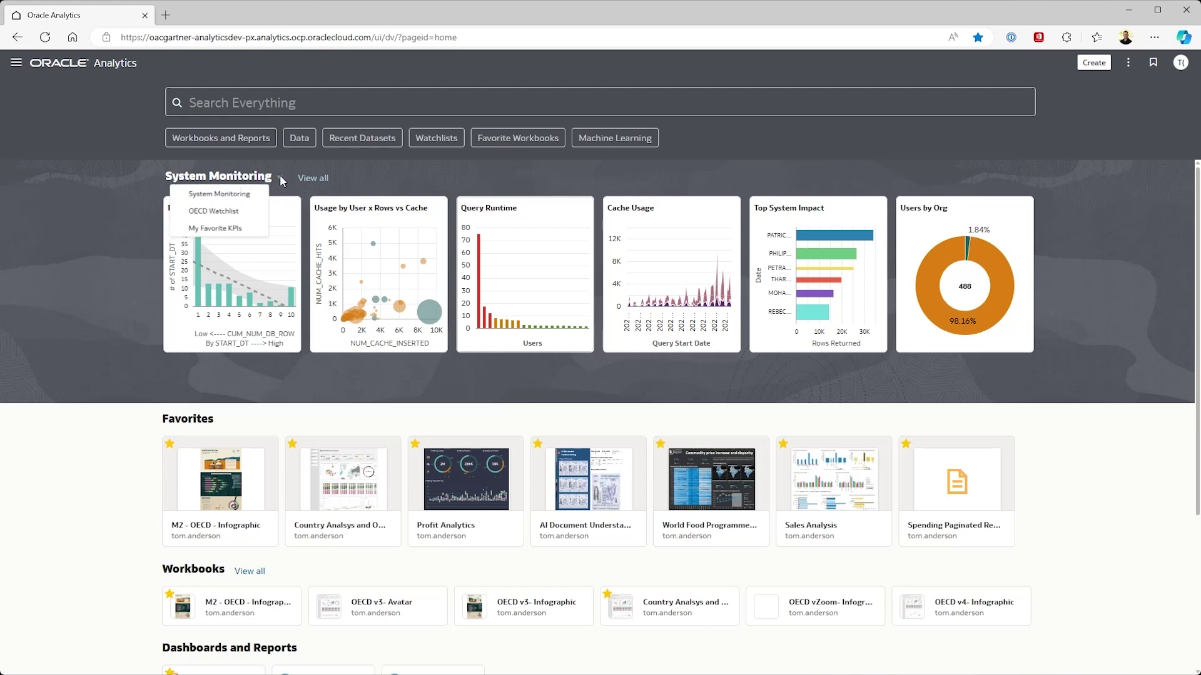
left_click(253, 196)
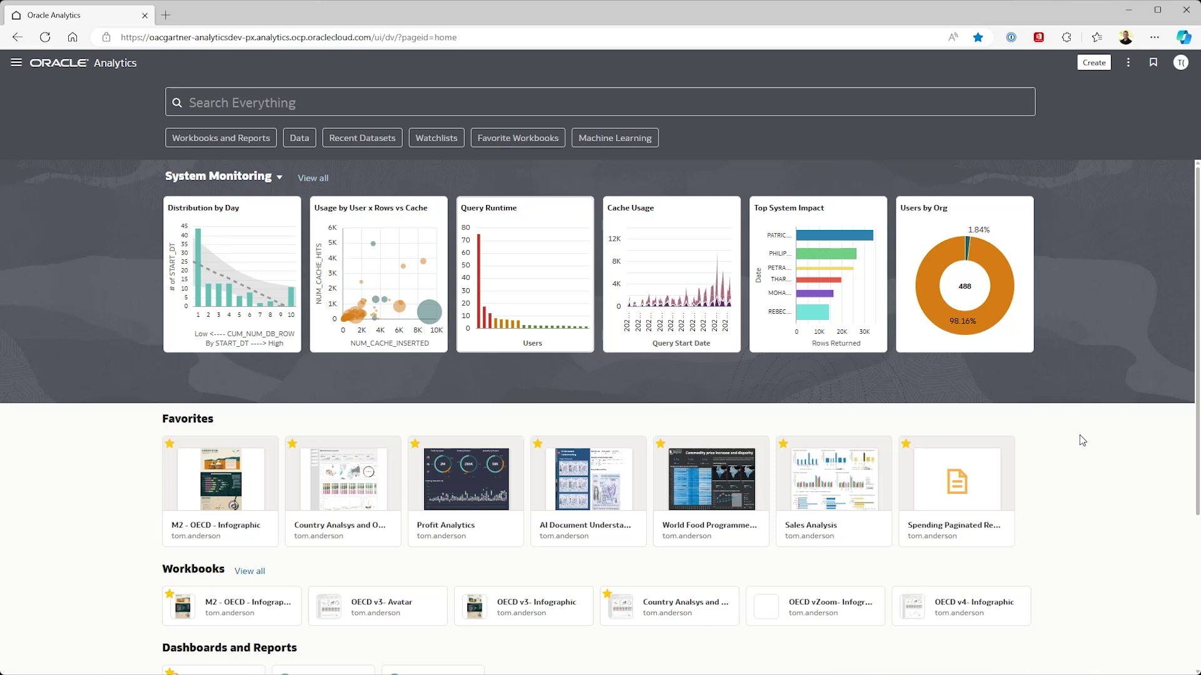
Create a new dataset by uploading the 1-USD_OECD_Data.xlsx spreadsheet.
left_click(1094, 73)
left_click(1041, 128)
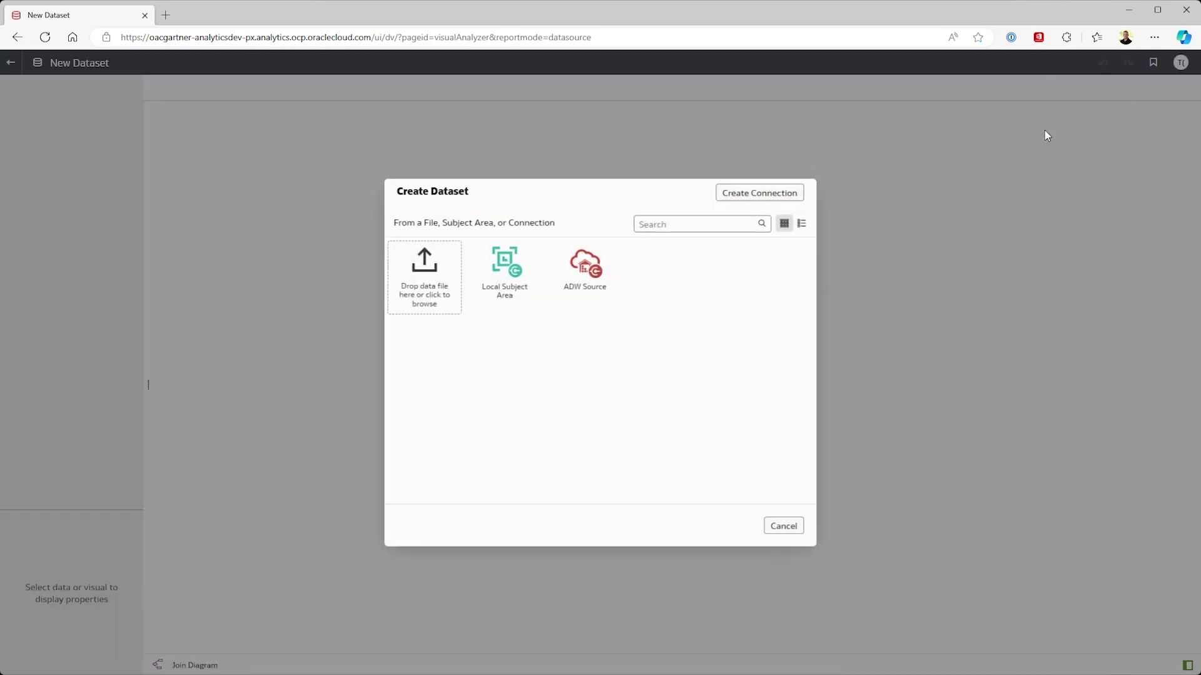
left_click(412, 277)
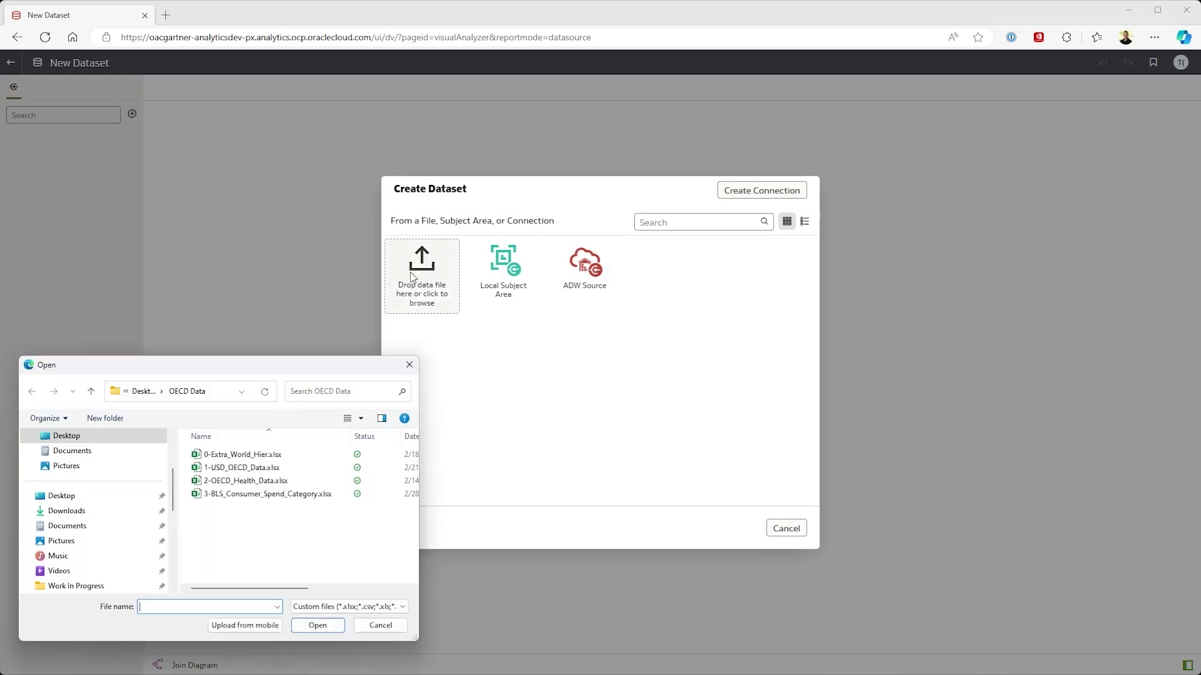
double_click(210, 468)
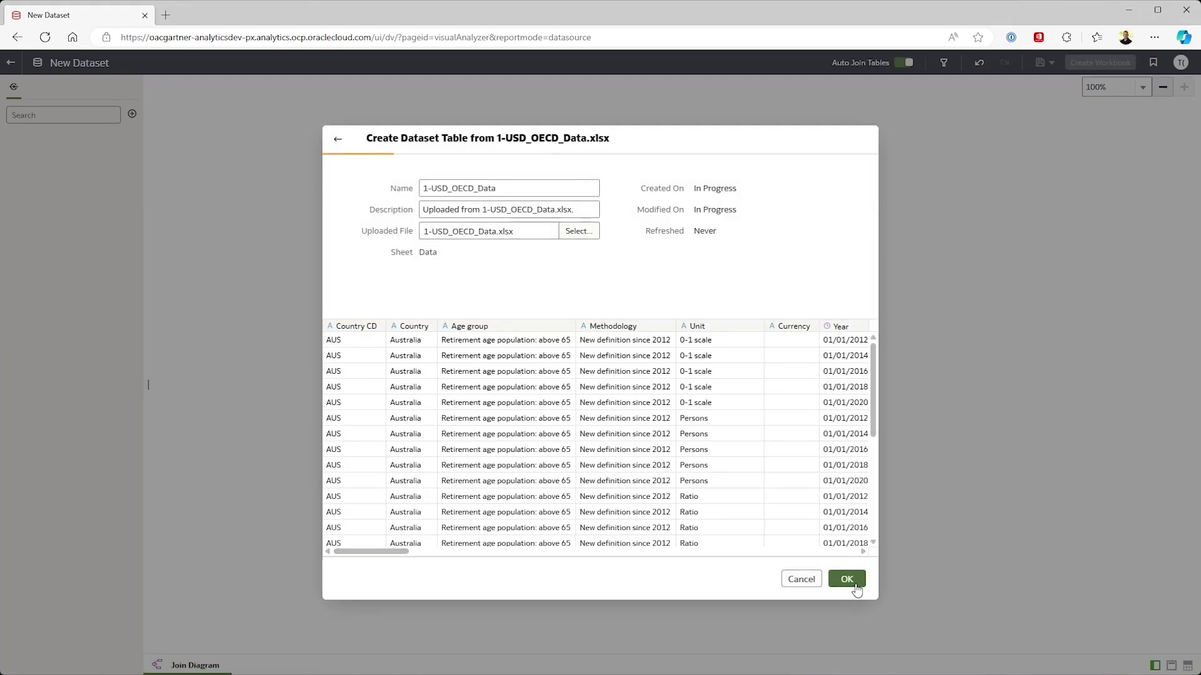
left_click(847, 579)
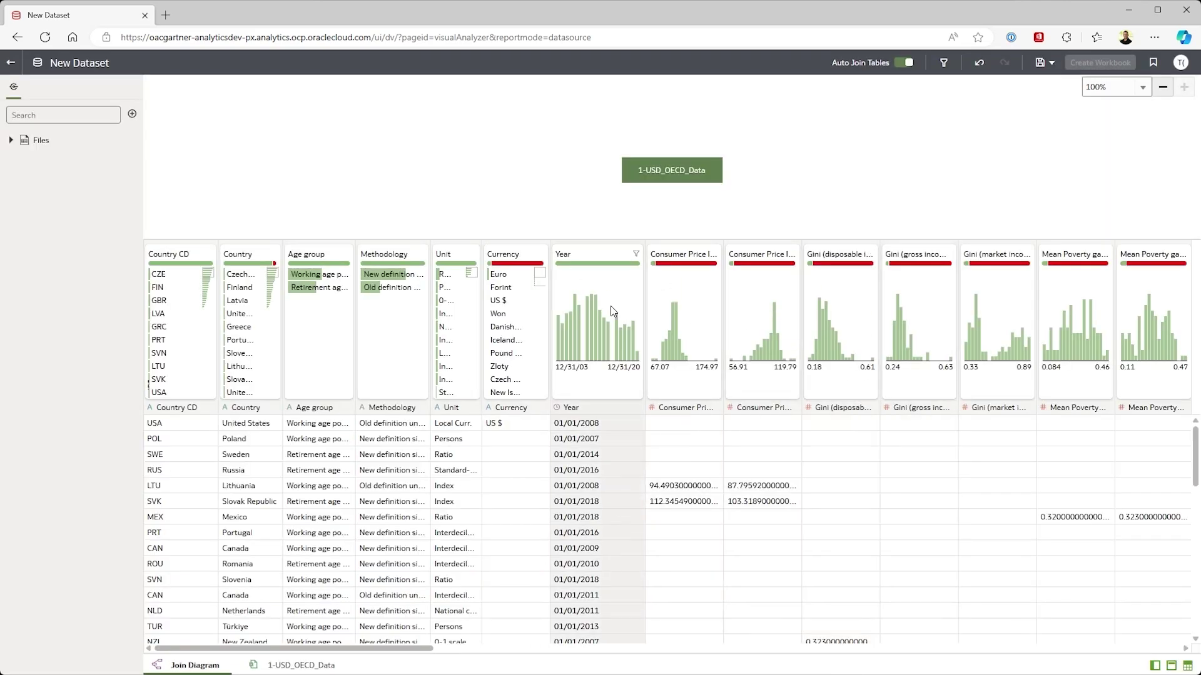
Look through the available connection types for adding another data source.
left_click(133, 116)
left_click(165, 130)
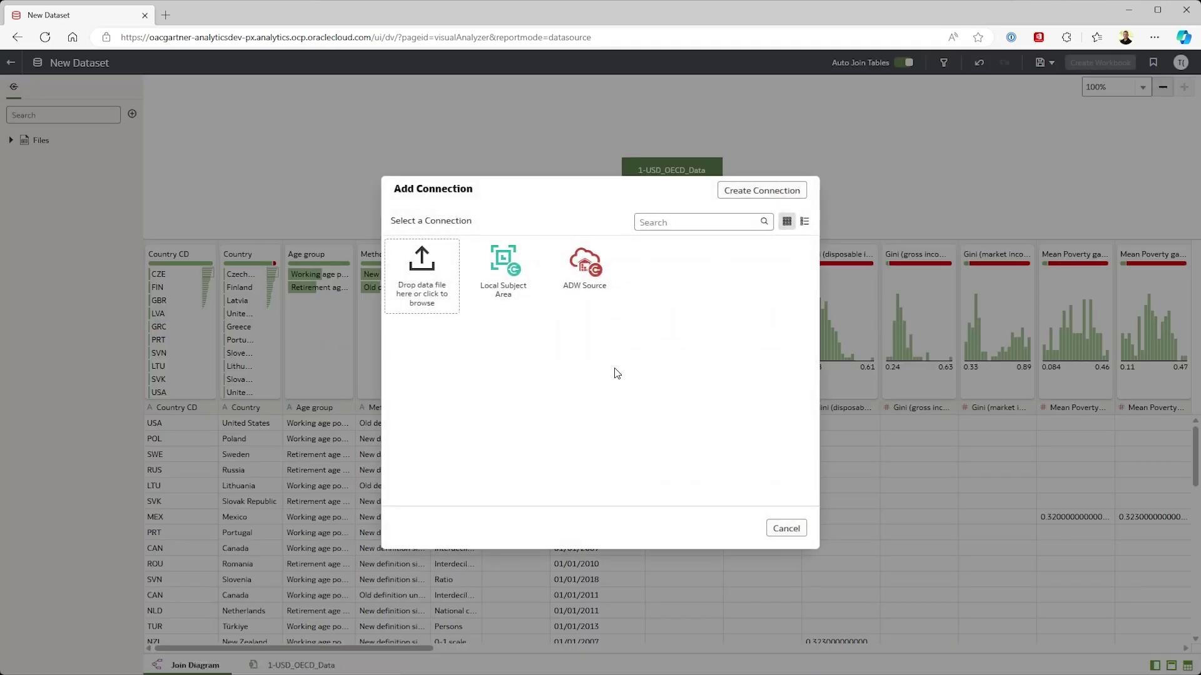
left_click(776, 192)
mouse_move(815, 255)
left_mouse_down()
mouse_move(814, 436)
mouse_move(815, 250)
left_mouse_up()
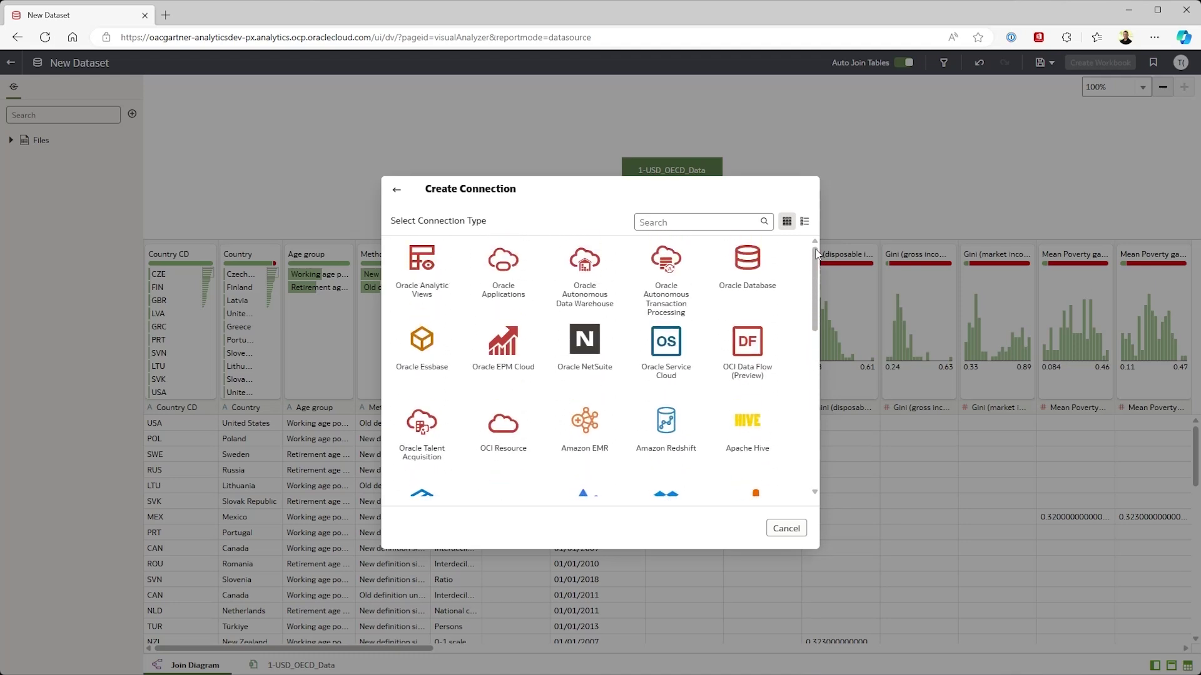
left_click(396, 191)
Upload 2-OECD_Health_Data.xlsx, then drag 3-BLS_Consumer_Spend_Category.xlsx from File Explorer onto the diagram.
left_click(421, 275)
double_click(257, 478)
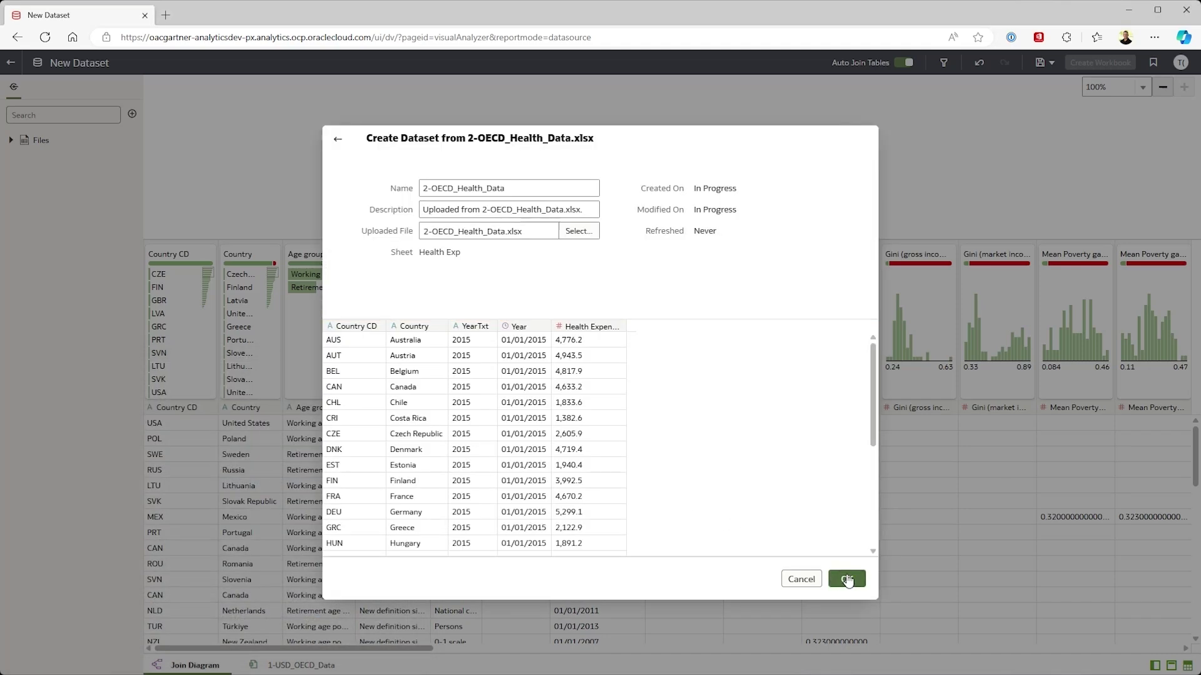
left_click(846, 579)
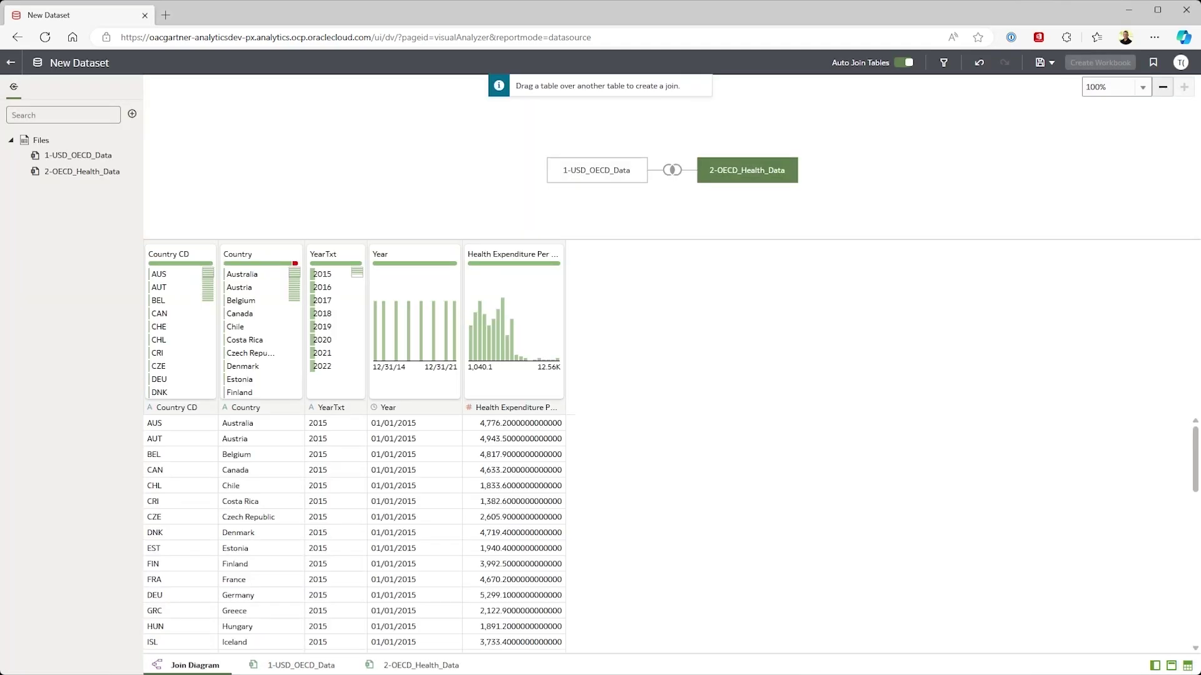
key("alt+Tab")
left_click_drag(229, 563, 580, 202)
Confirm the 3-BLS table, inspect the Country CD join types, then preview 1-USD_OECD_Data.
left_click(843, 572)
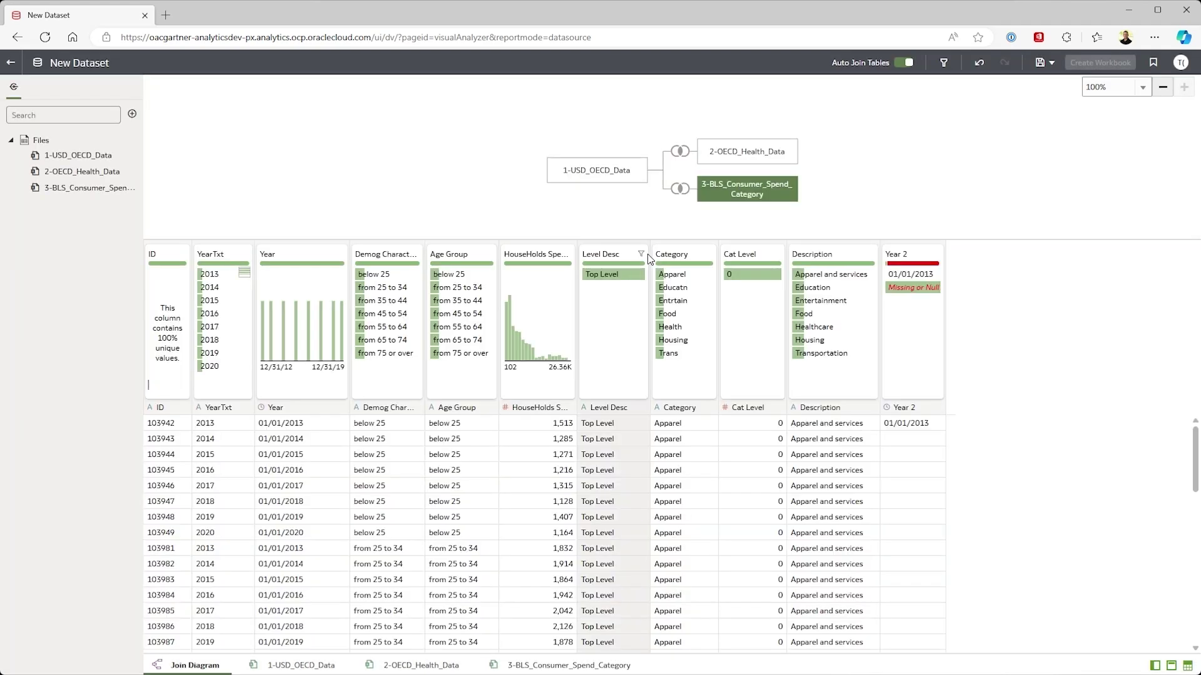
left_click(679, 152)
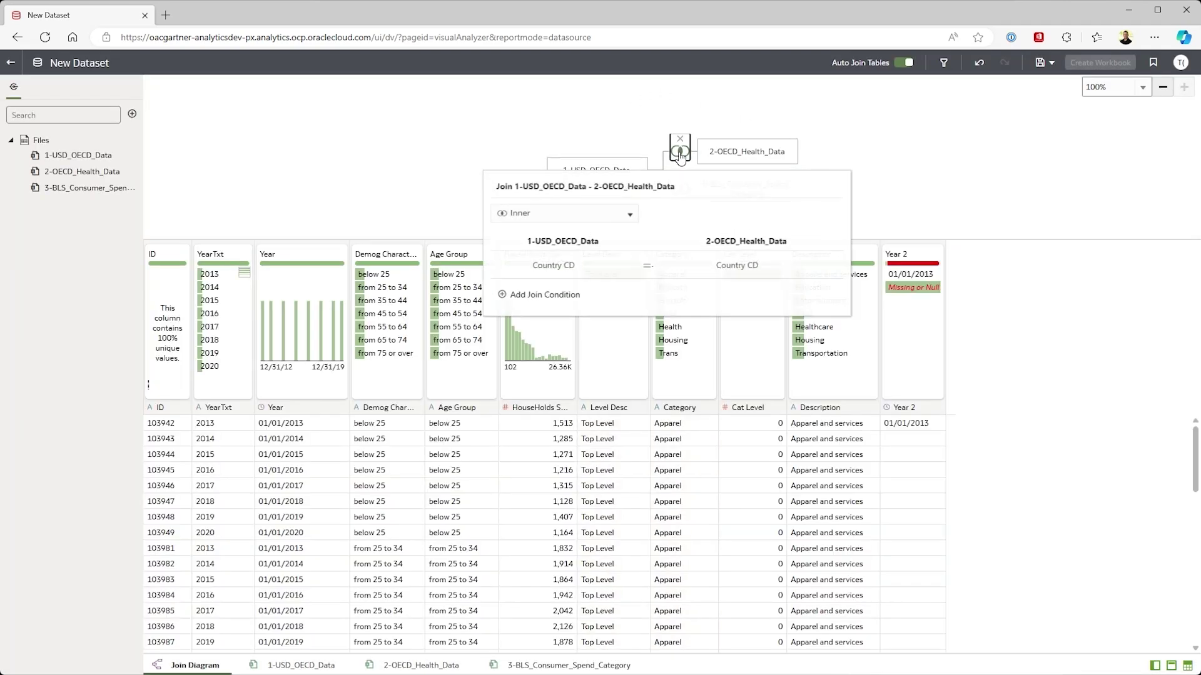
left_click(598, 224)
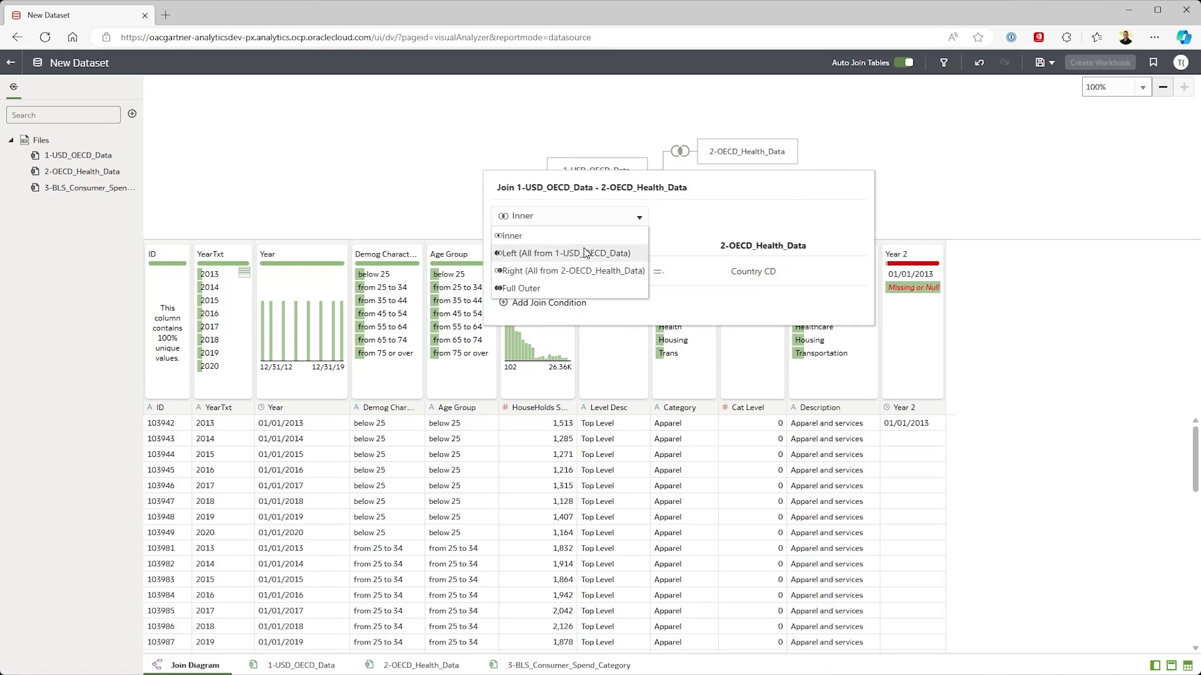
left_click(582, 145)
left_click(588, 175)
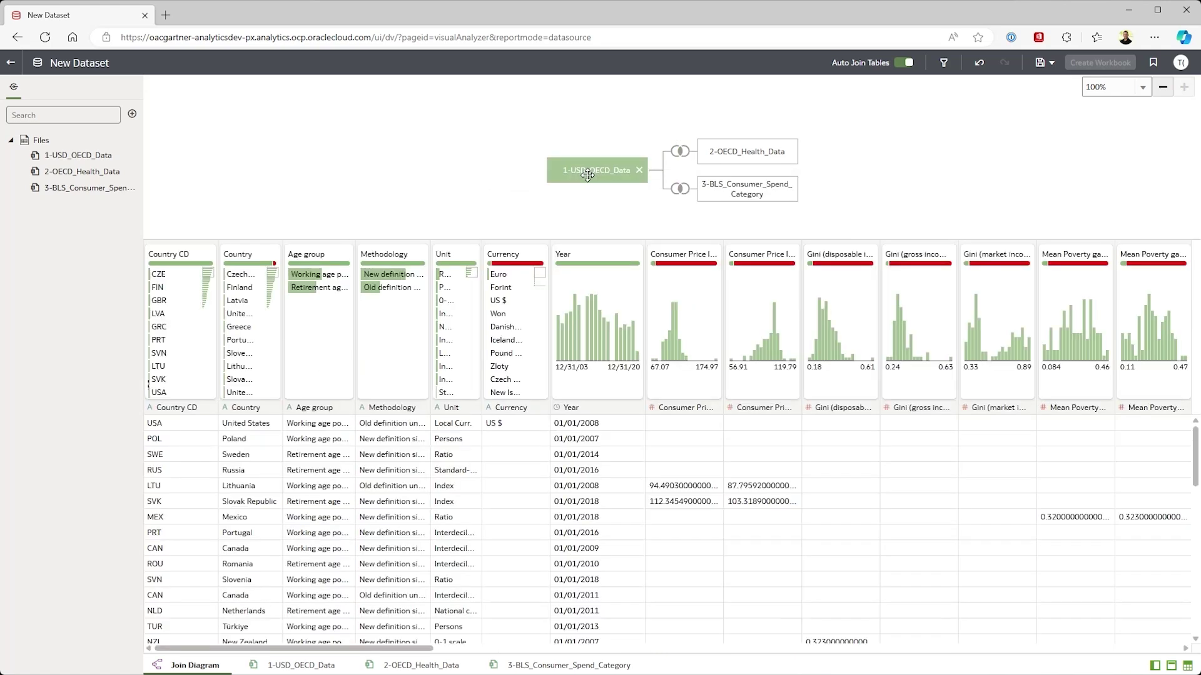
Replace blank Currency values with N/A and scroll across the 1-USD_OECD_Data columns.
left_click(524, 269)
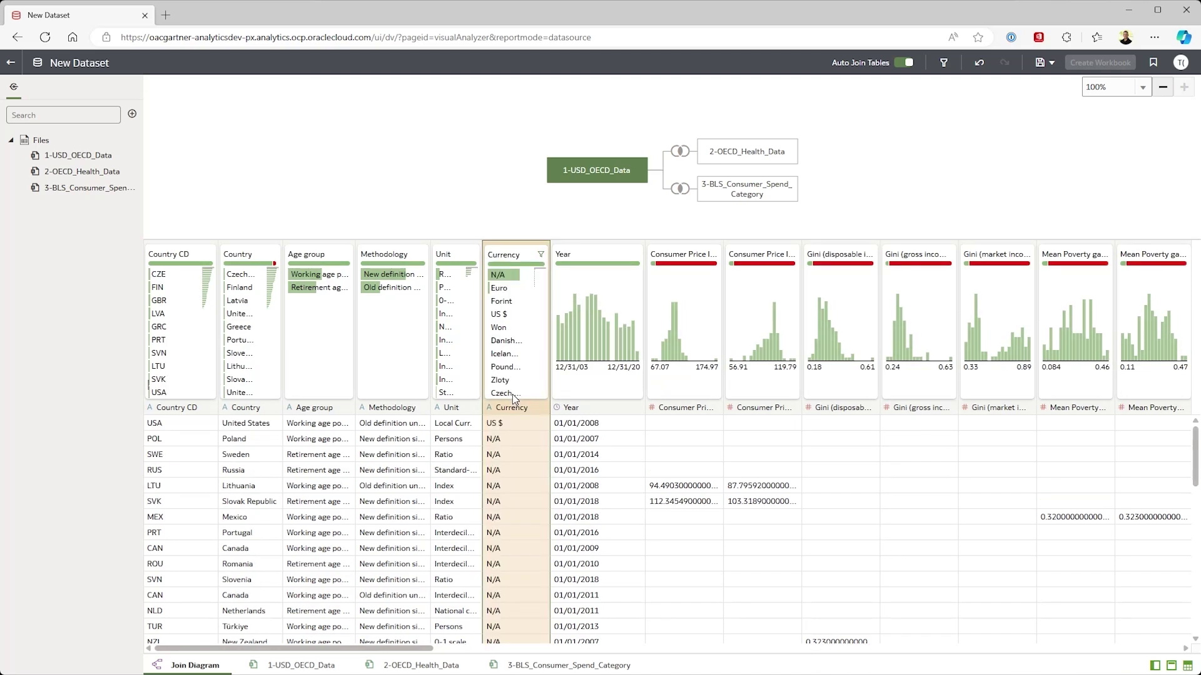
left_click(601, 213)
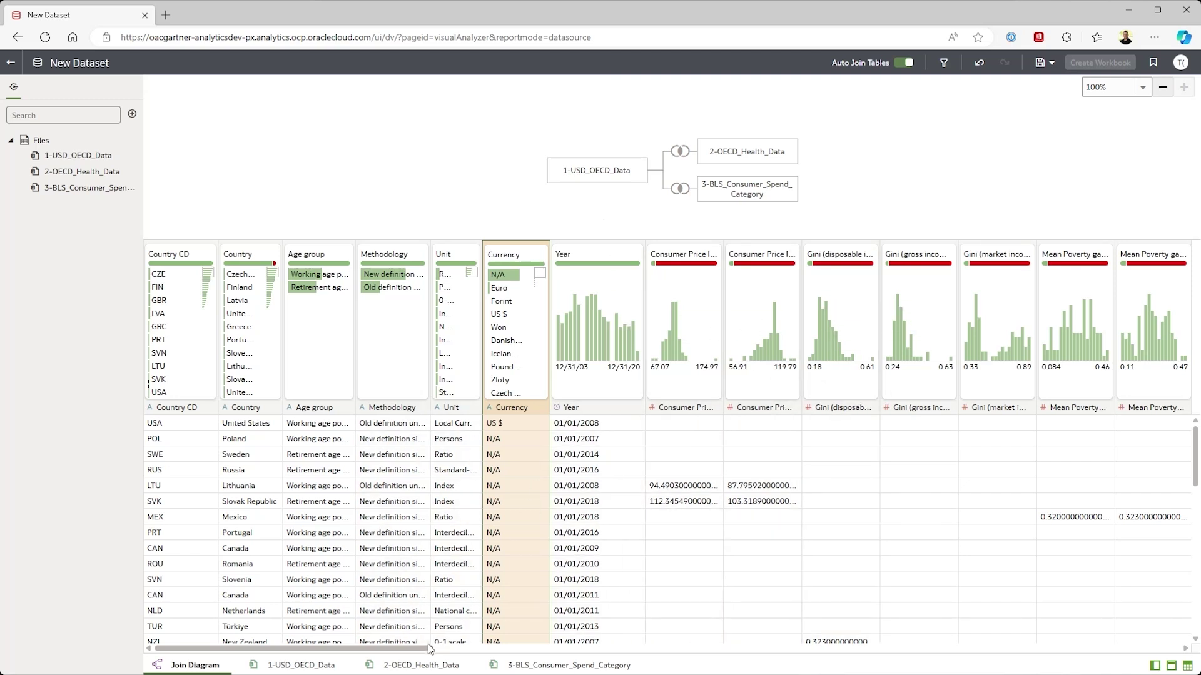
left_click_drag(430, 647, 589, 646)
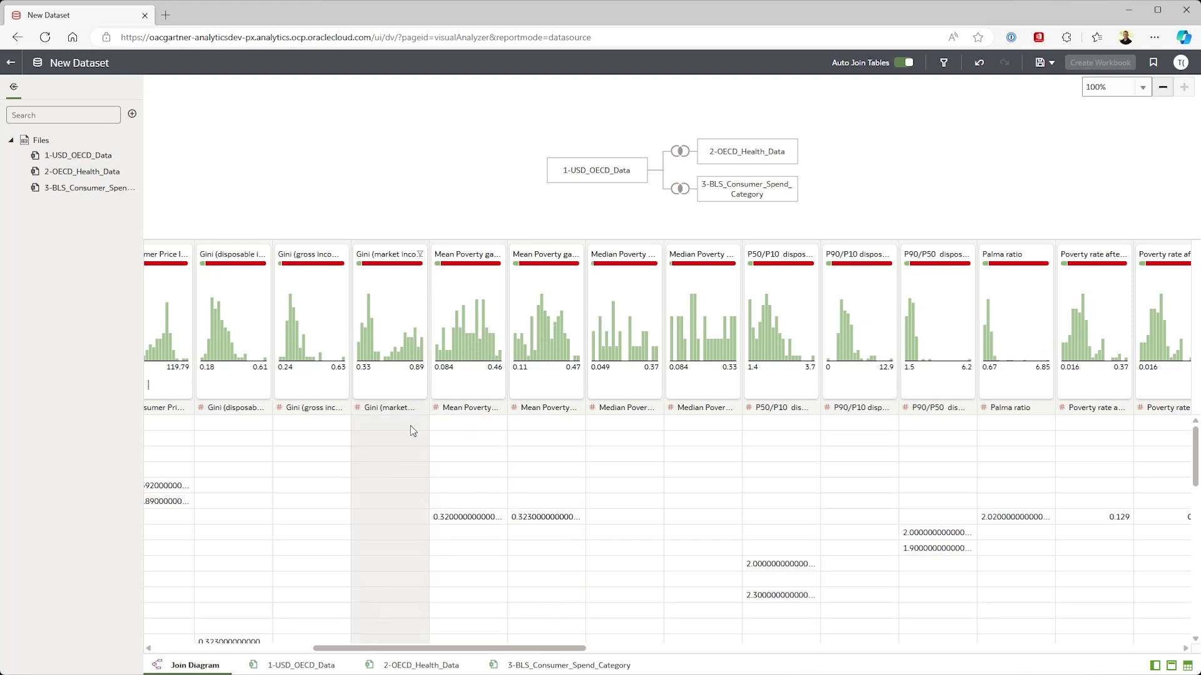
left_click_drag(455, 653, 267, 626)
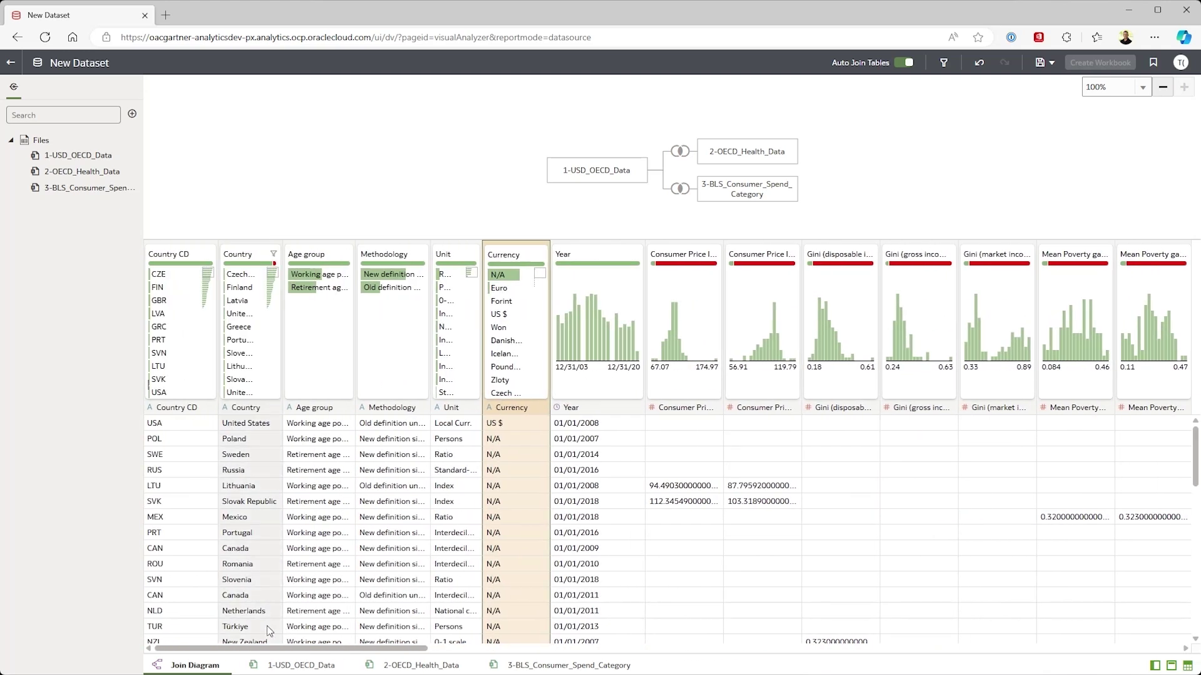
Enrich the Country column with population, continent and languages via Country-filtered recommendations.
left_click(291, 665)
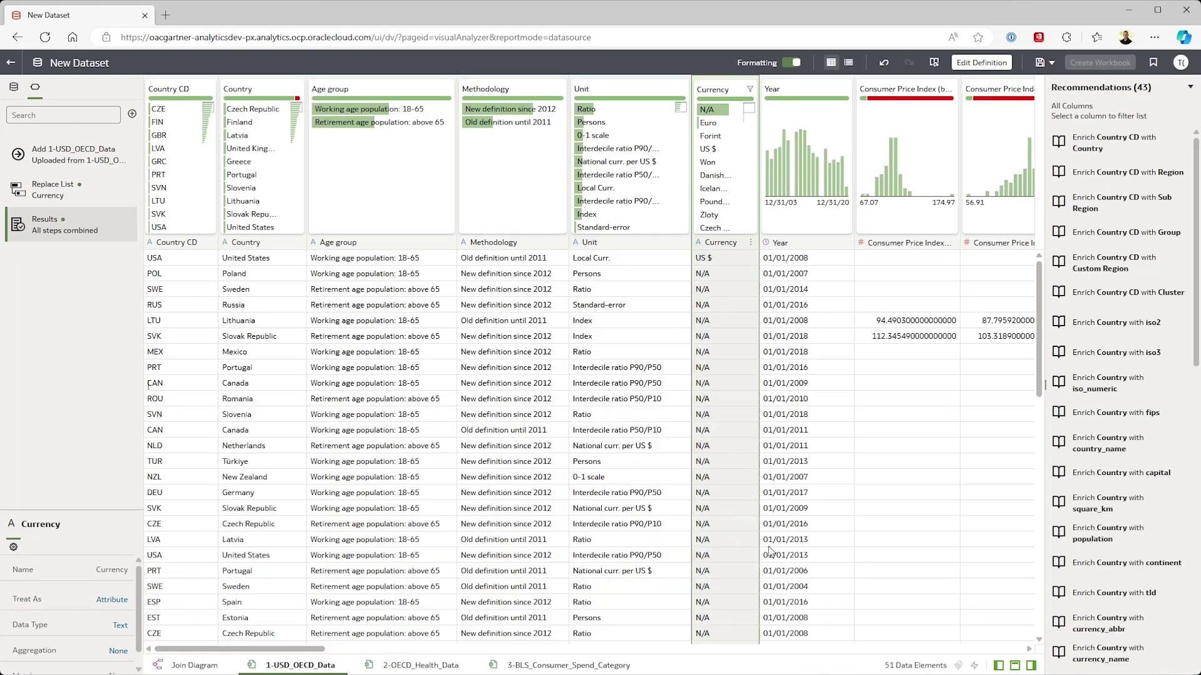
left_click(1145, 88)
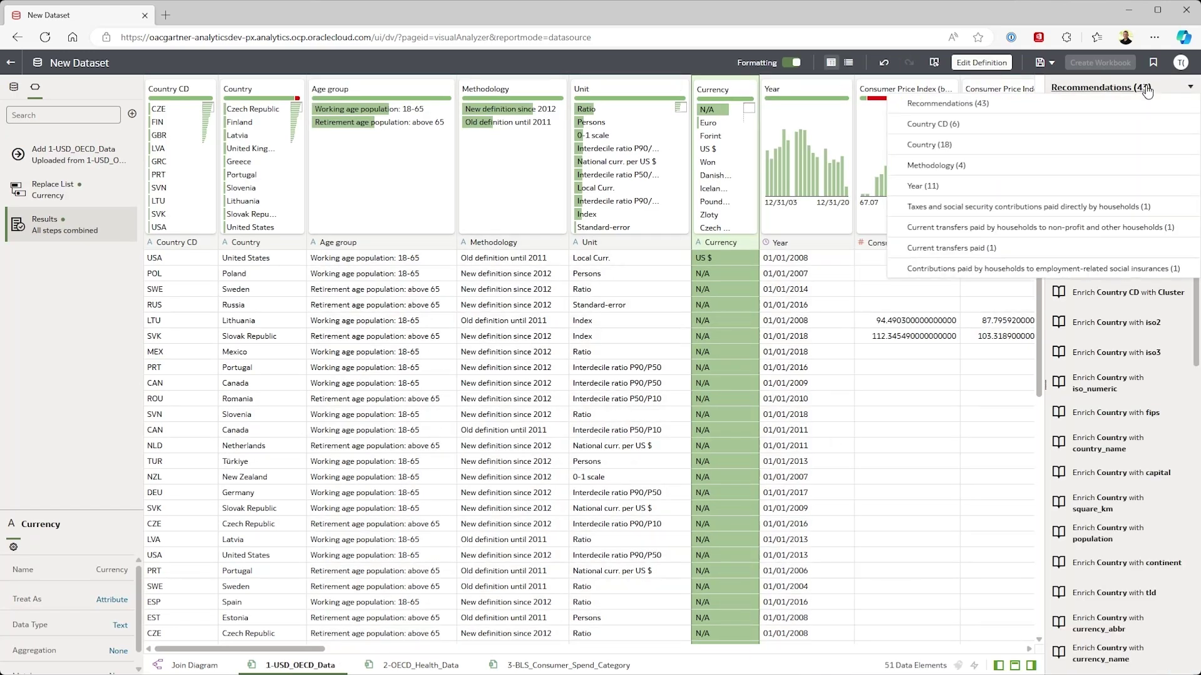
left_click(1067, 147)
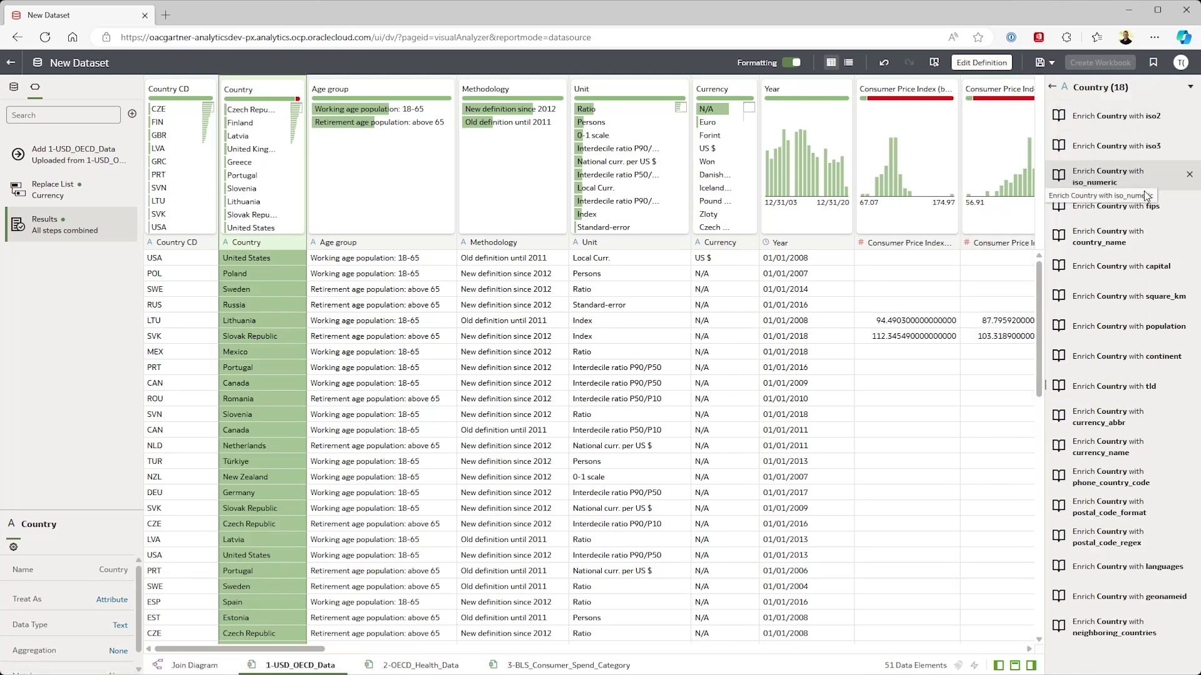
left_click(1158, 326)
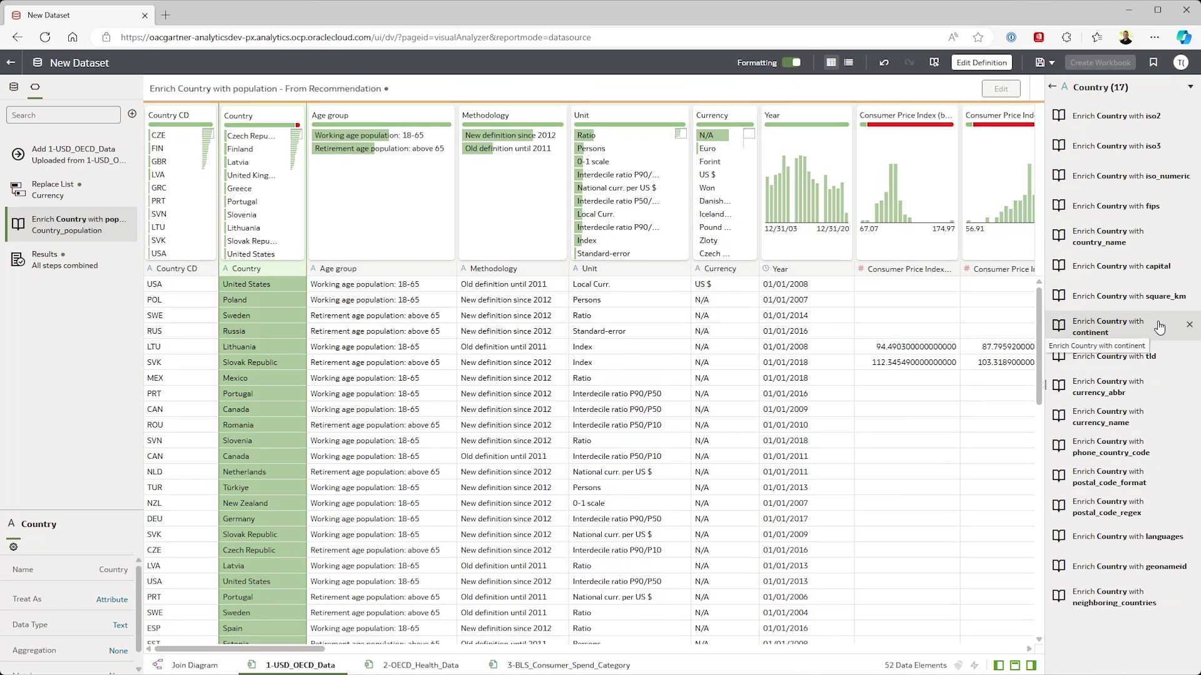
left_click(1158, 326)
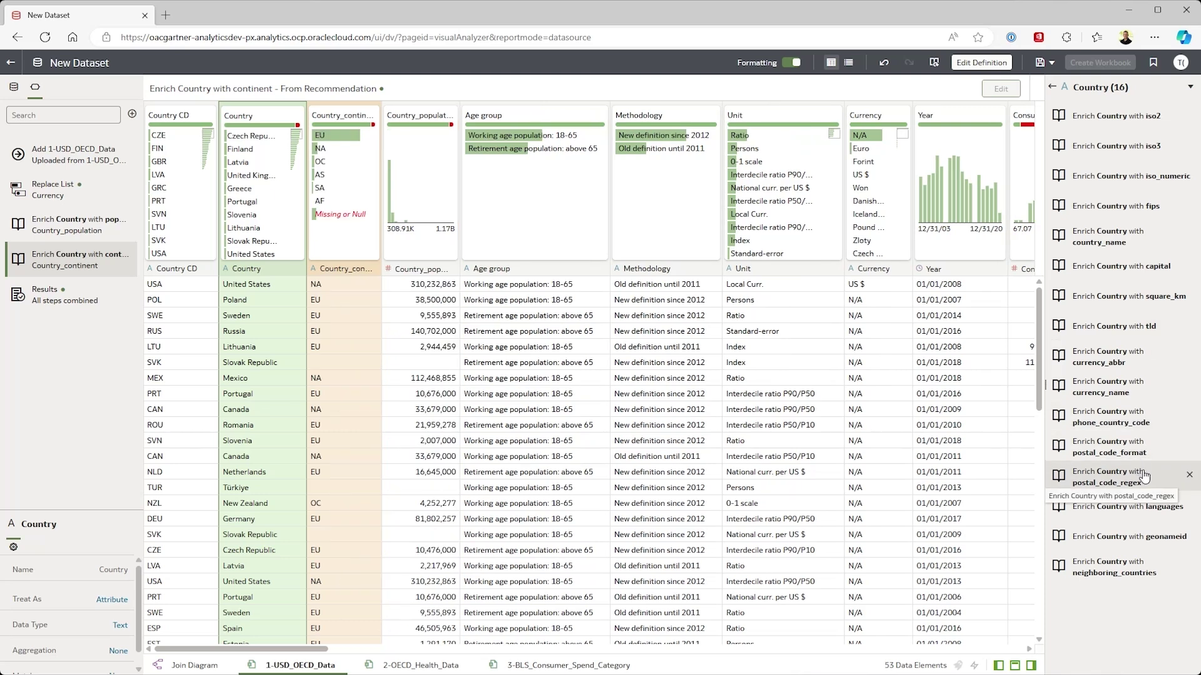
left_click(1143, 506)
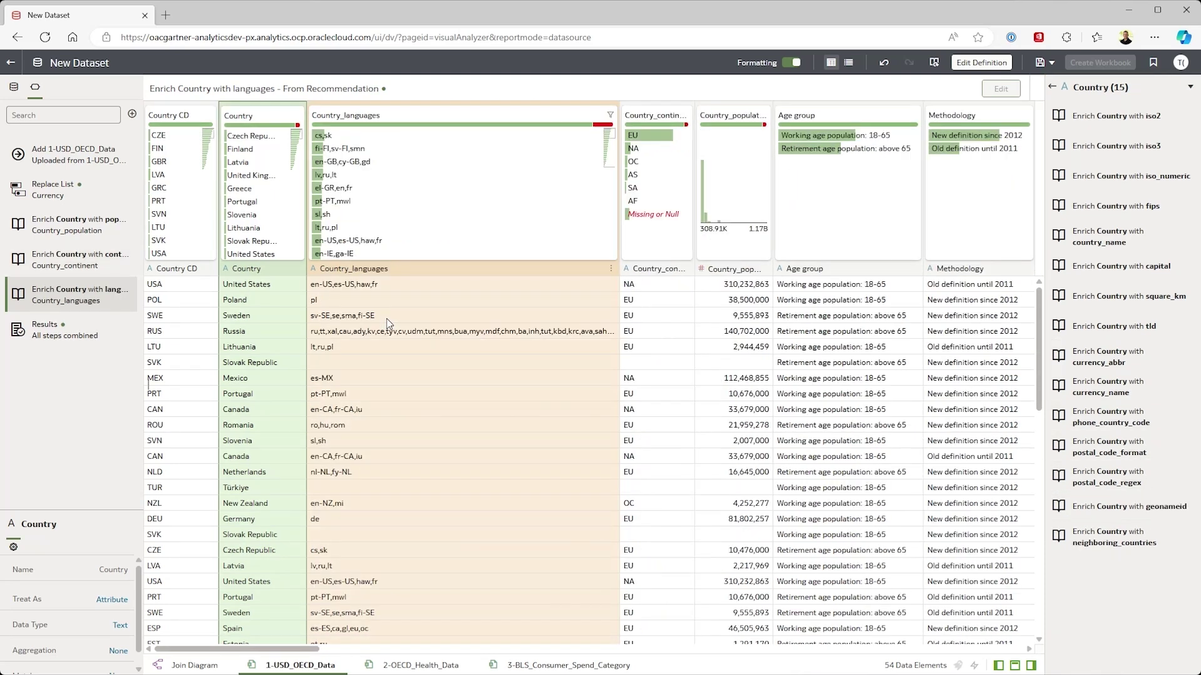
left_click(299, 275)
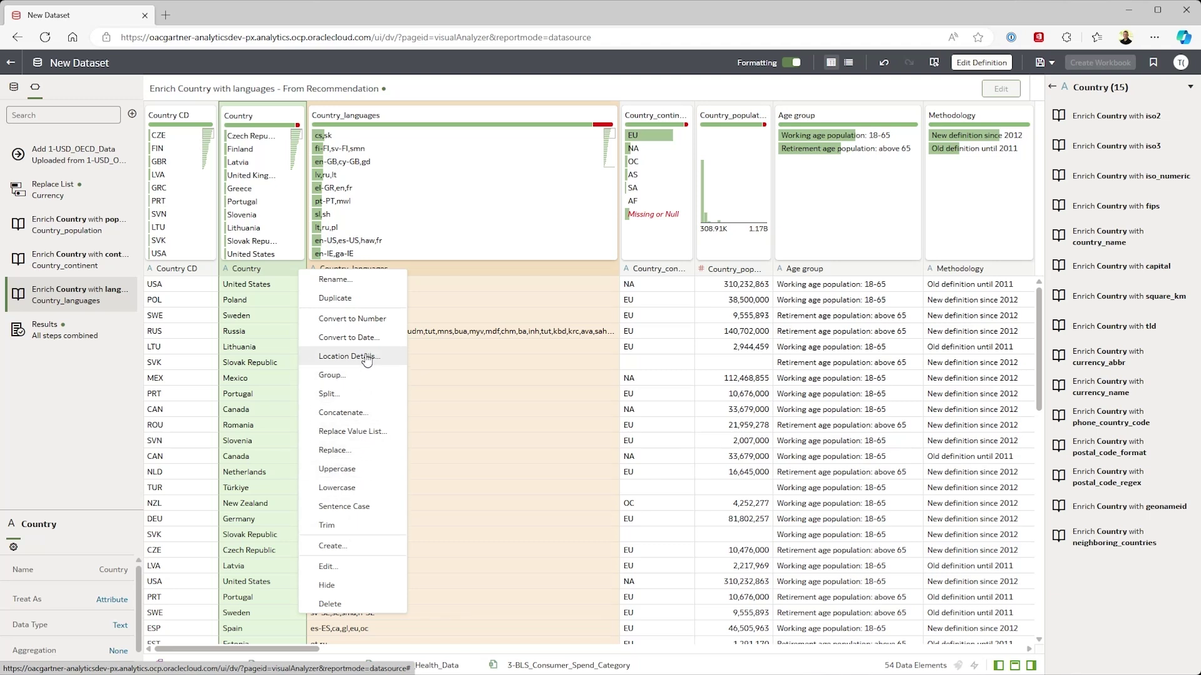
Dismiss the Country column options menu without making changes.
left_click(561, 94)
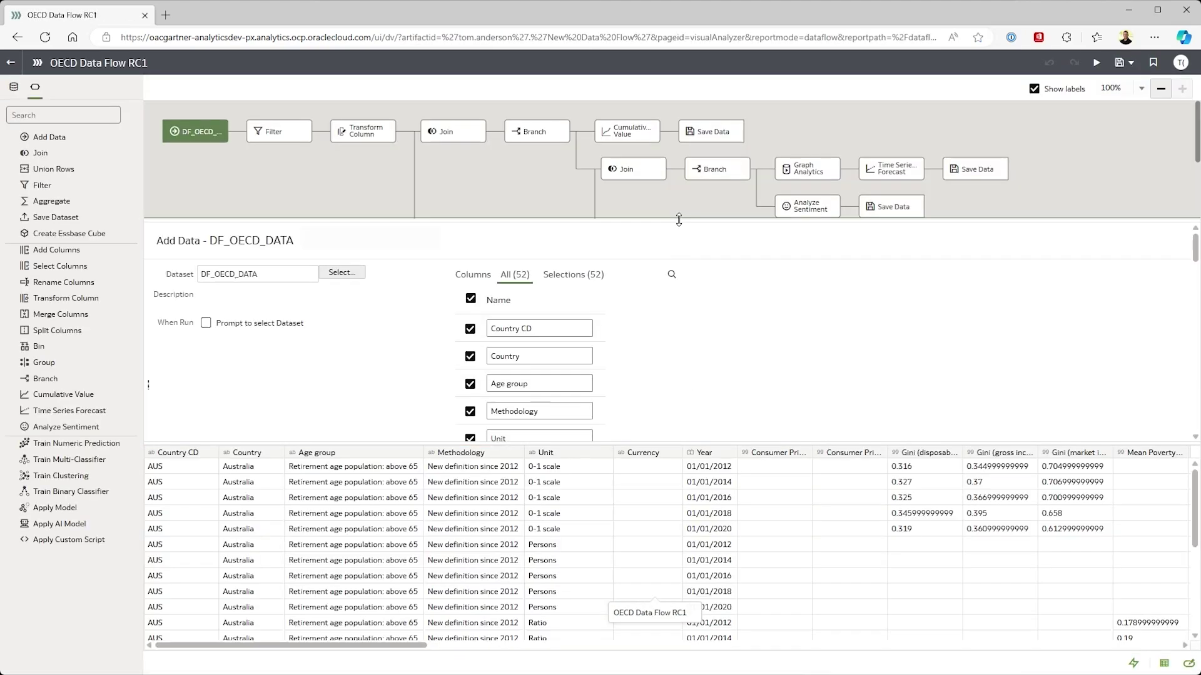
Enlarge the flow diagram and view the Filter step limiting Country to Luxembourg and South Africa.
left_click_drag(679, 219, 678, 327)
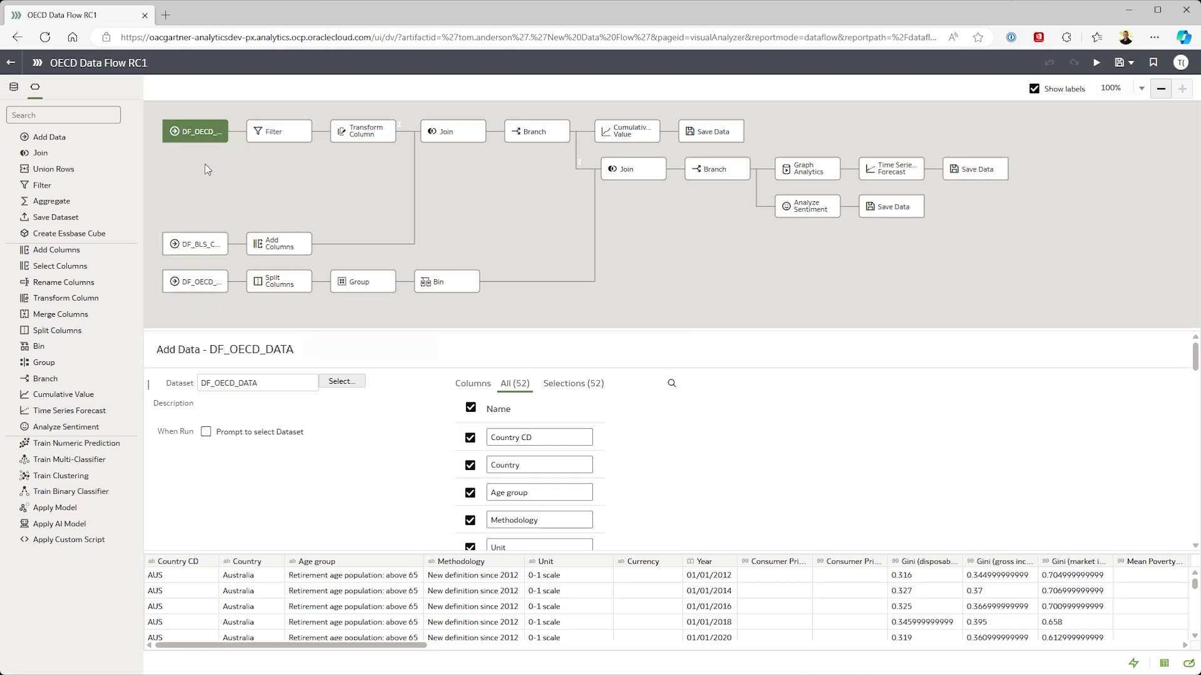
left_click(277, 145)
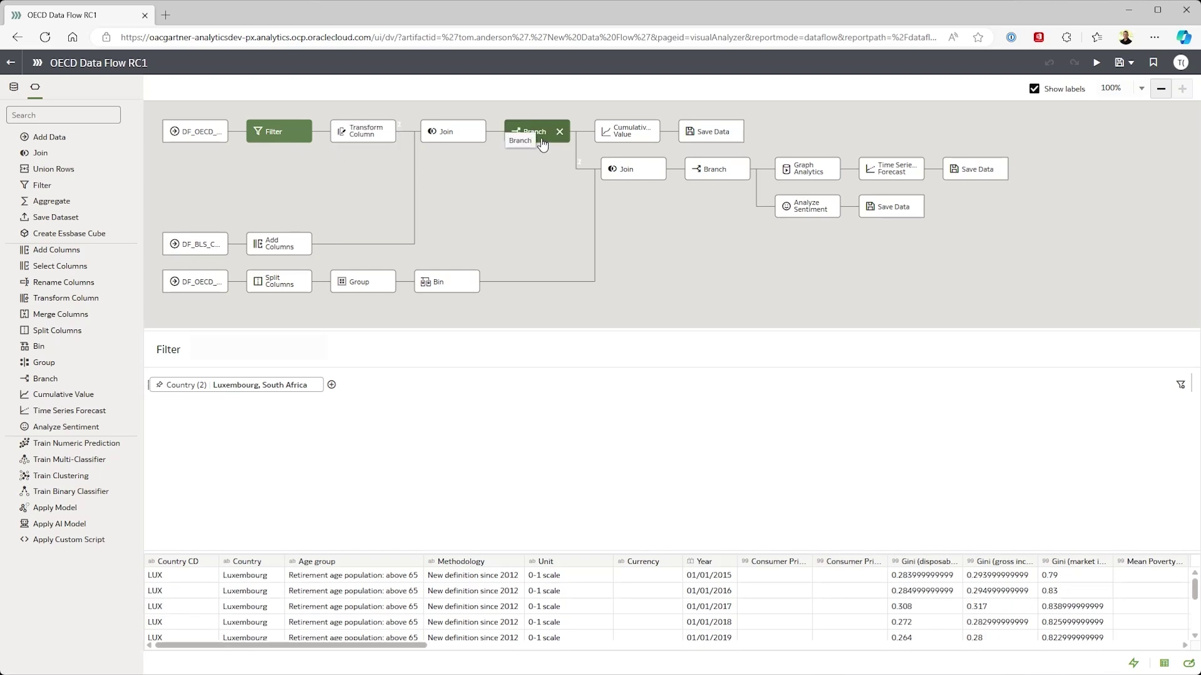
Enlarge the preview and lower the Bin Expenses second boundary from 3500 to 3338.
left_click_drag(628, 553, 626, 406)
left_click(435, 282)
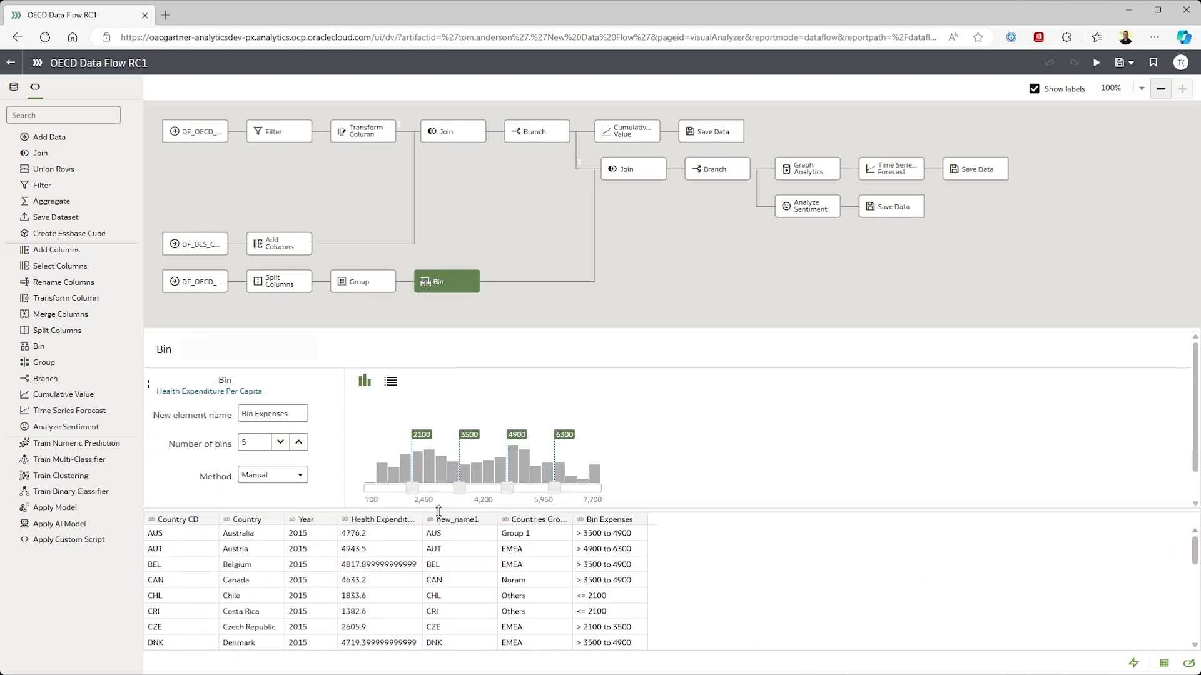
mouse_move(464, 486)
left_mouse_down()
mouse_move(486, 486)
mouse_move(459, 486)
left_mouse_up()
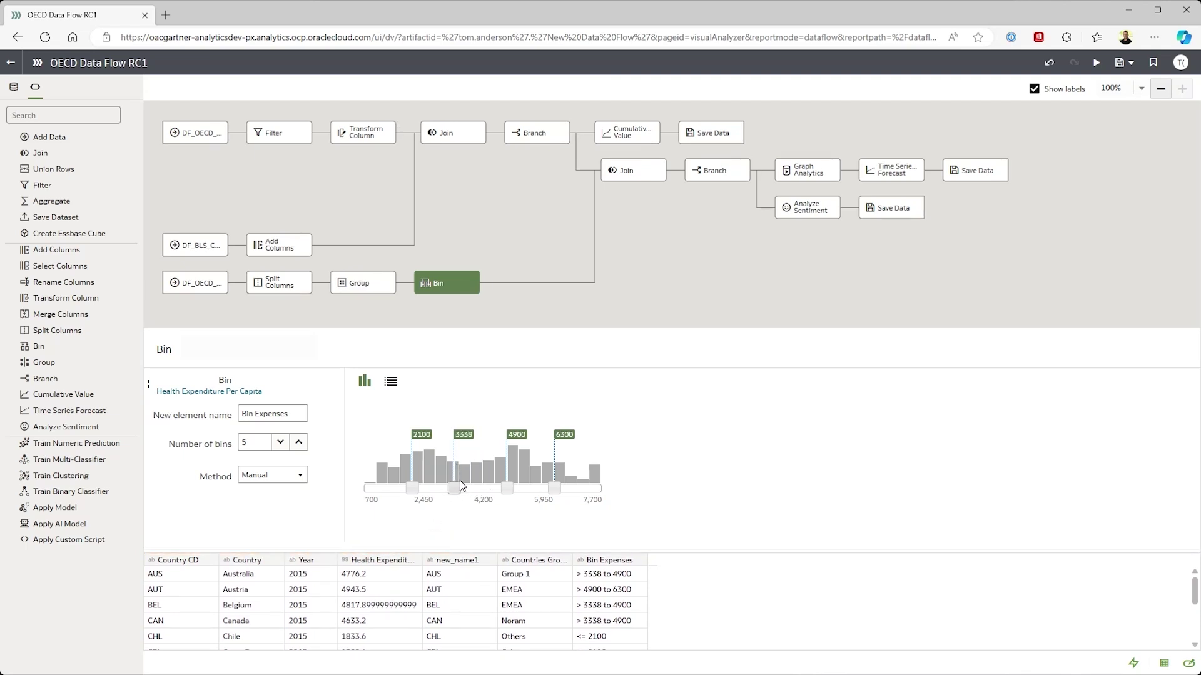
left_click(734, 294)
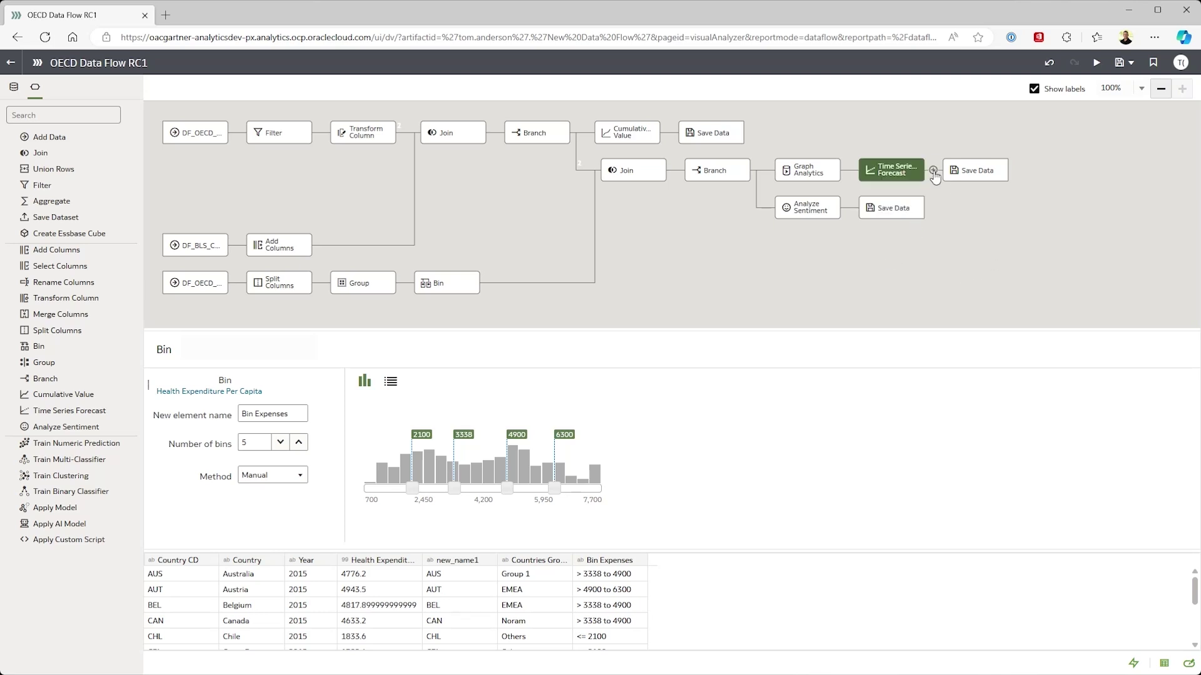
Inspect the Time Series Forecast step, close the step palette, and exit the data flow editor.
left_click(933, 176)
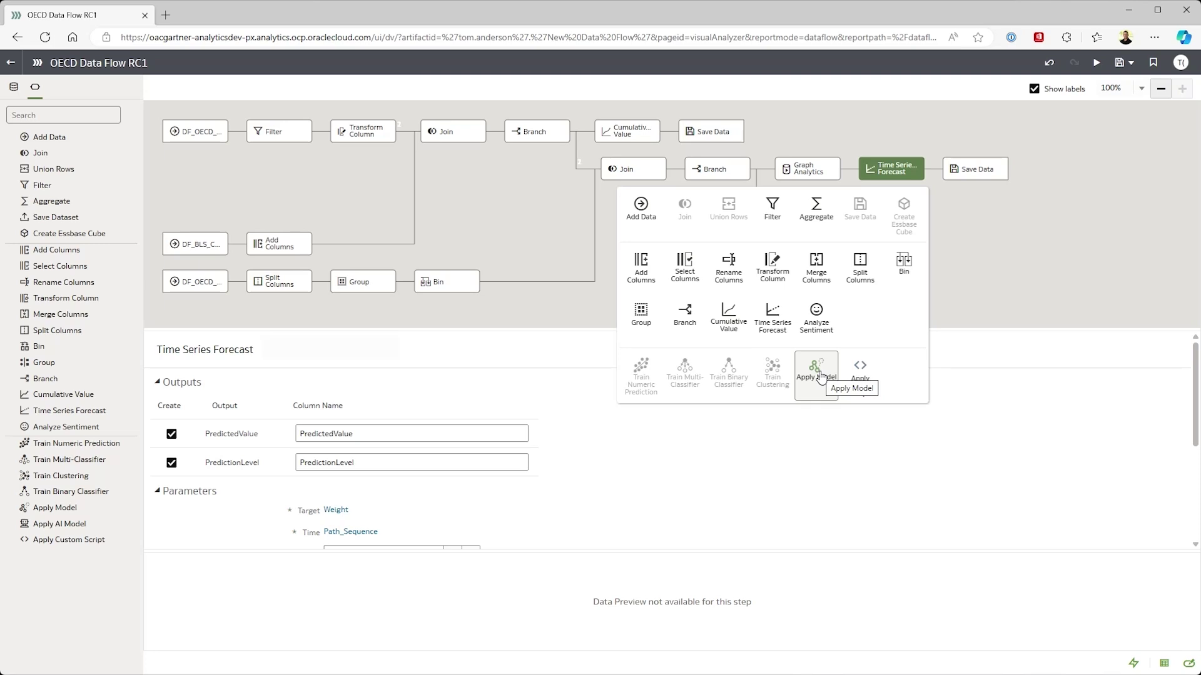
left_click(1007, 269)
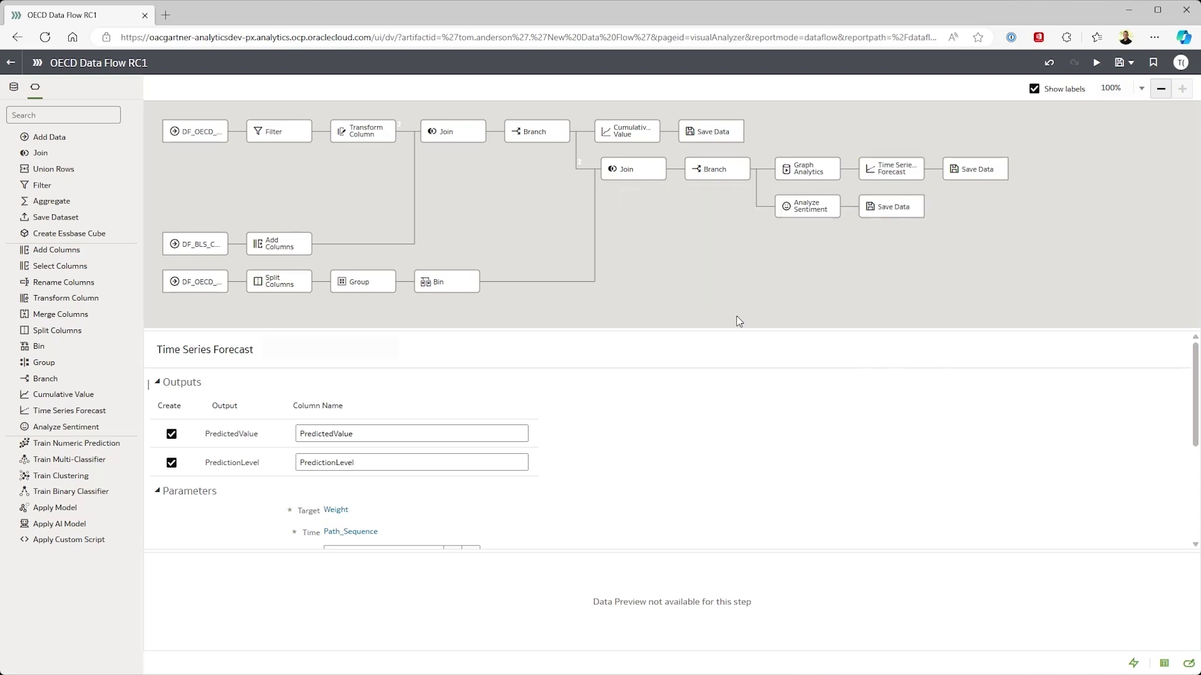
left_click(11, 63)
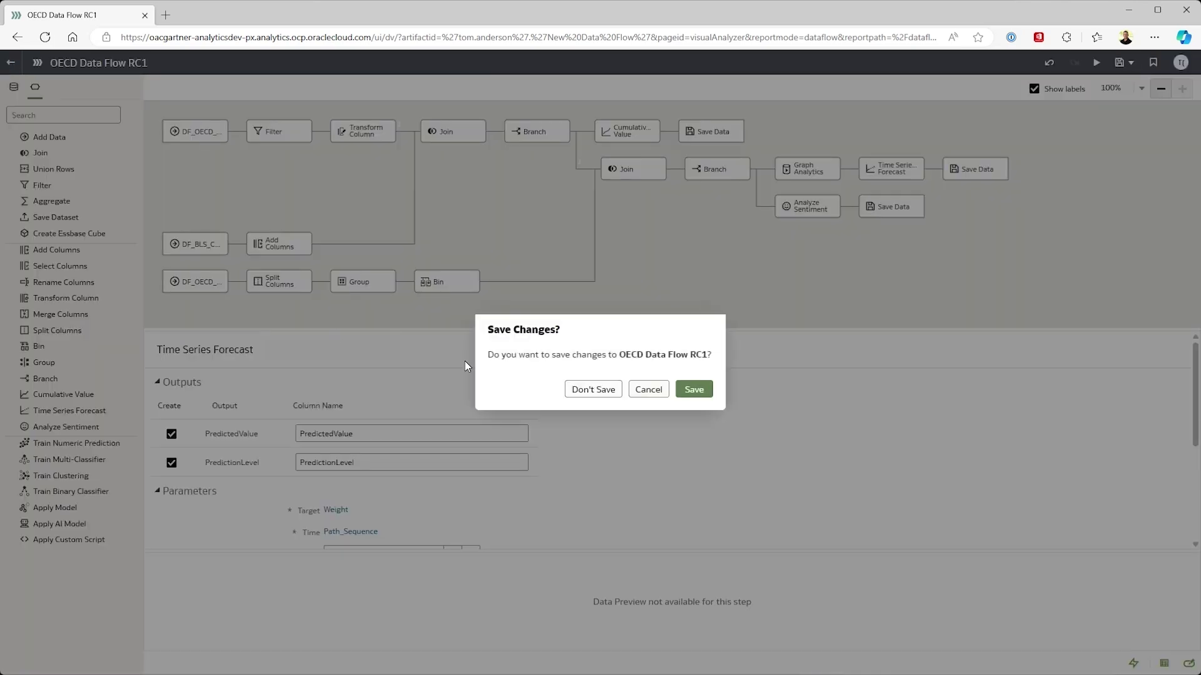
Discard the data flow changes and open OECD Data Semantic Model from Semantic Models.
left_click(602, 394)
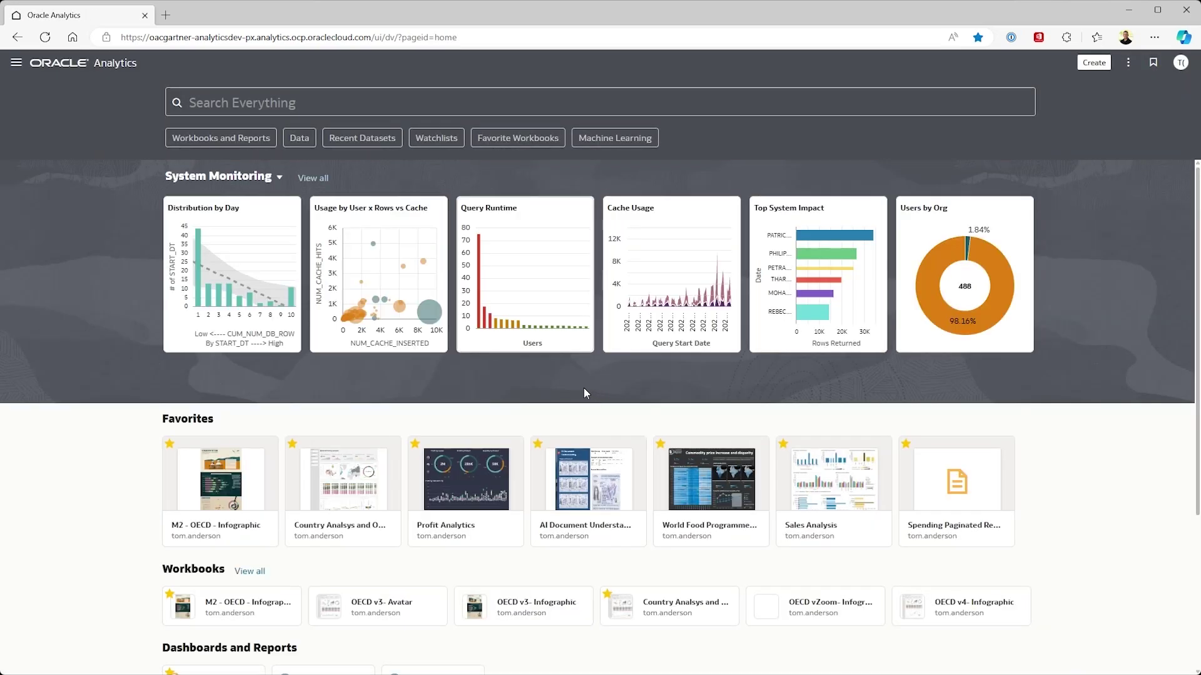
left_click(15, 63)
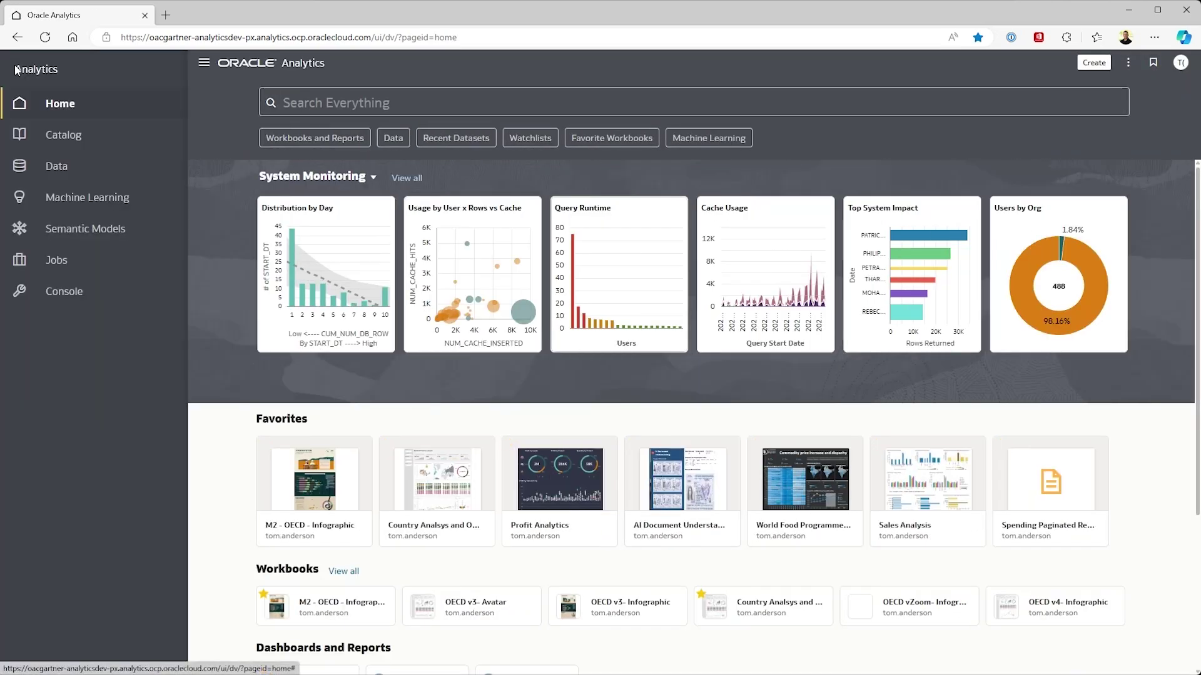
left_click(106, 230)
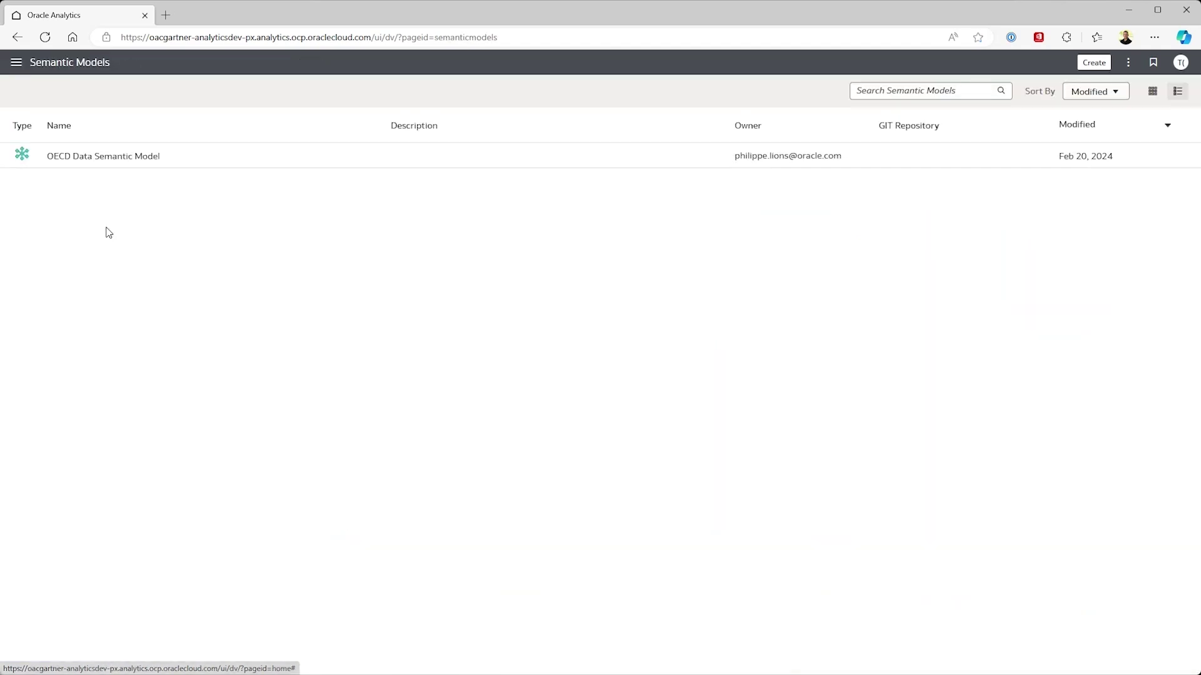
left_click(108, 156)
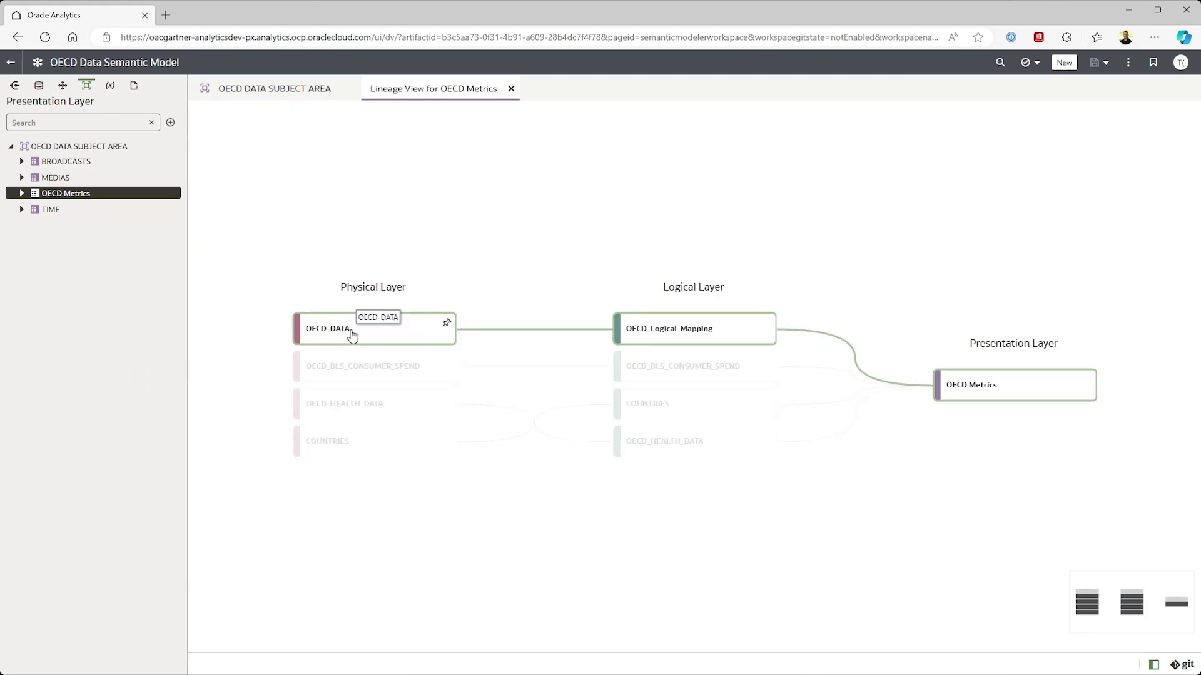
Trace CAPITAL_INCOME lineage from the OECD_DATA table to OECD Metrics, then return to Semantic Models.
left_click(349, 331)
left_click(1004, 393)
left_click(964, 470)
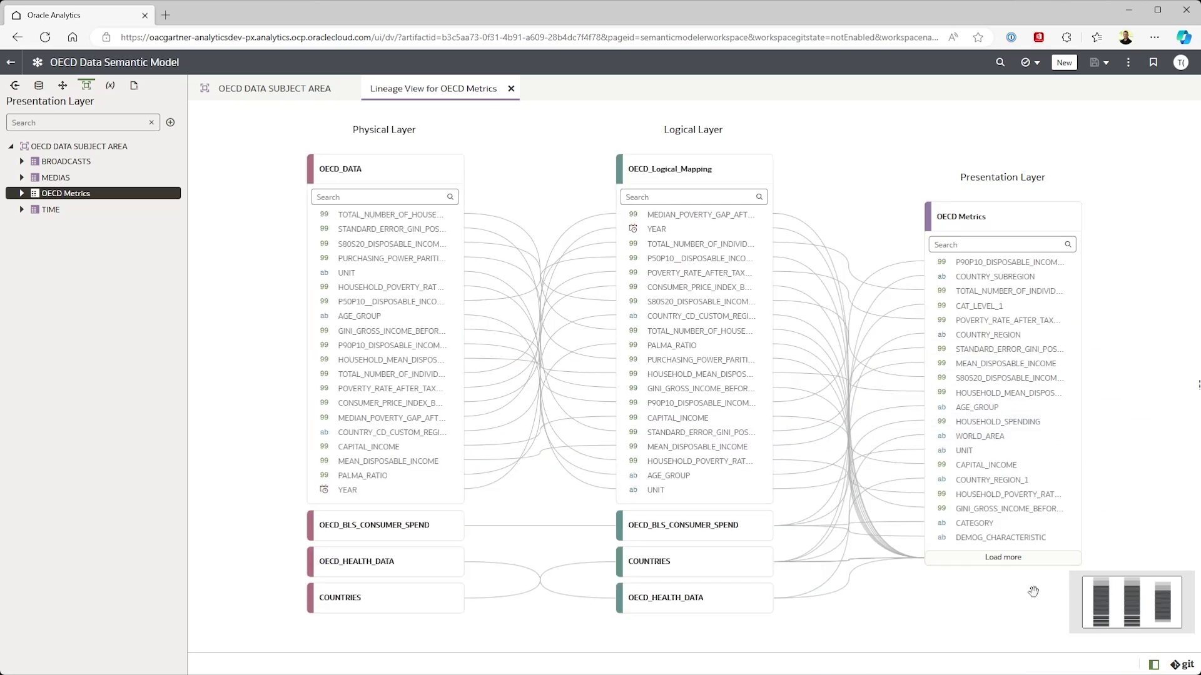
left_click(10, 62)
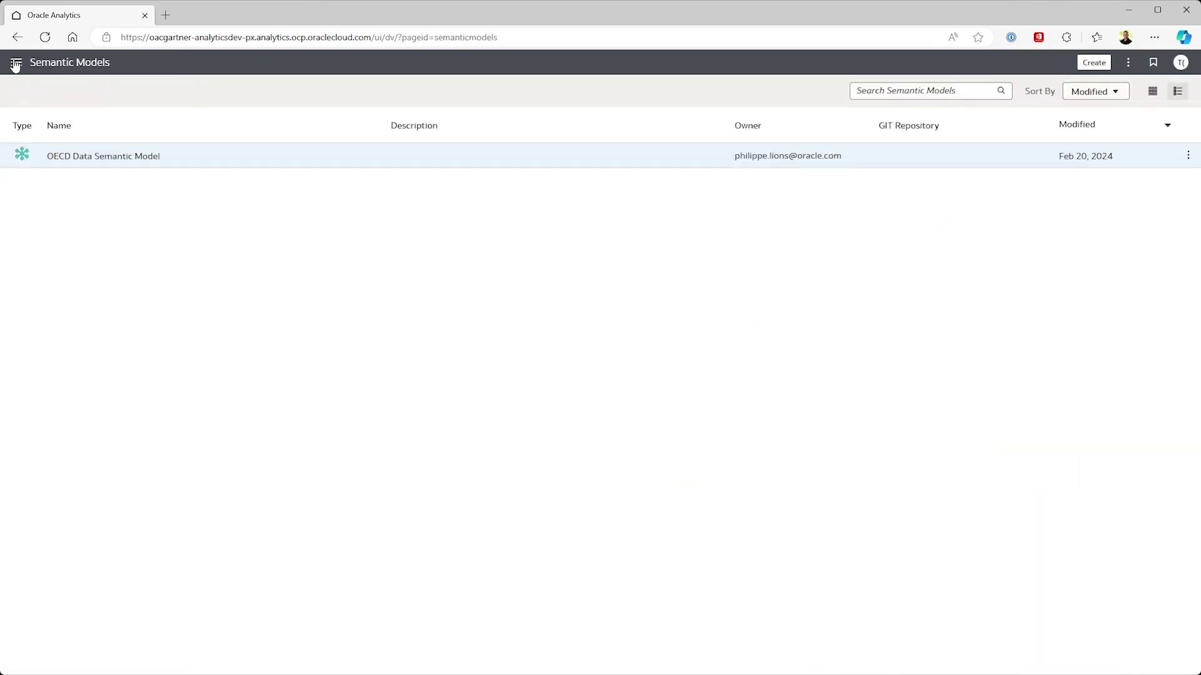
From the Home page, search 'show me Poverty rate and cpi by country and age group'.
left_click(15, 63)
left_click(35, 103)
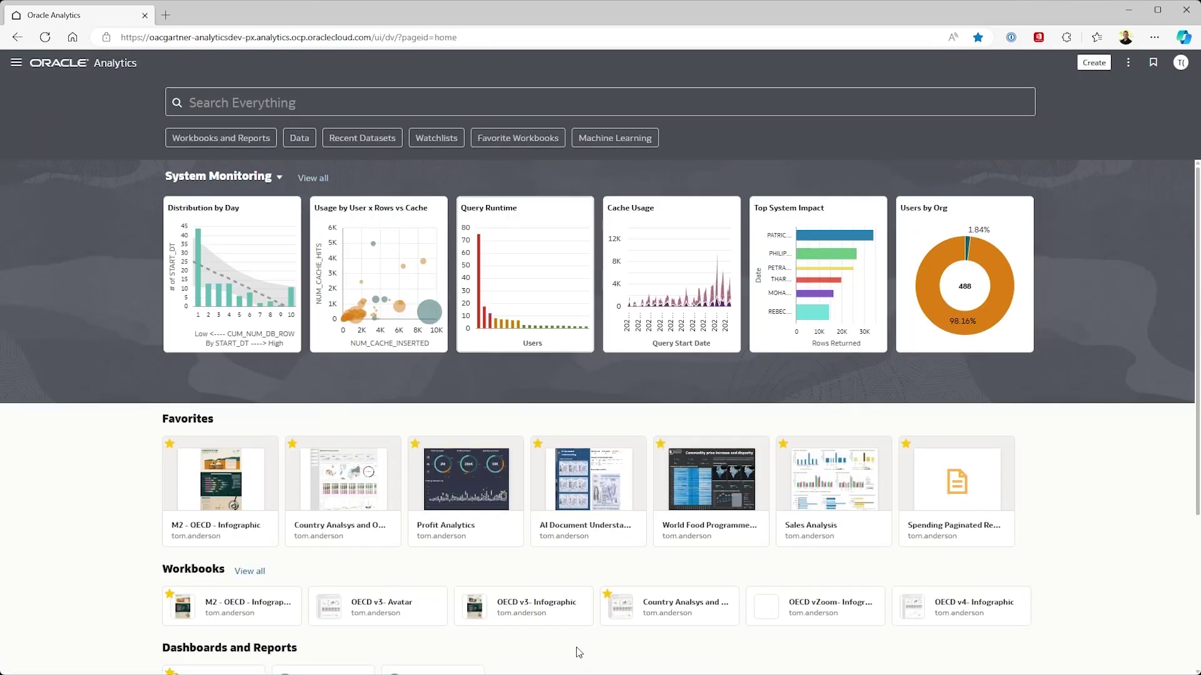
left_click(350, 101)
type("show me")
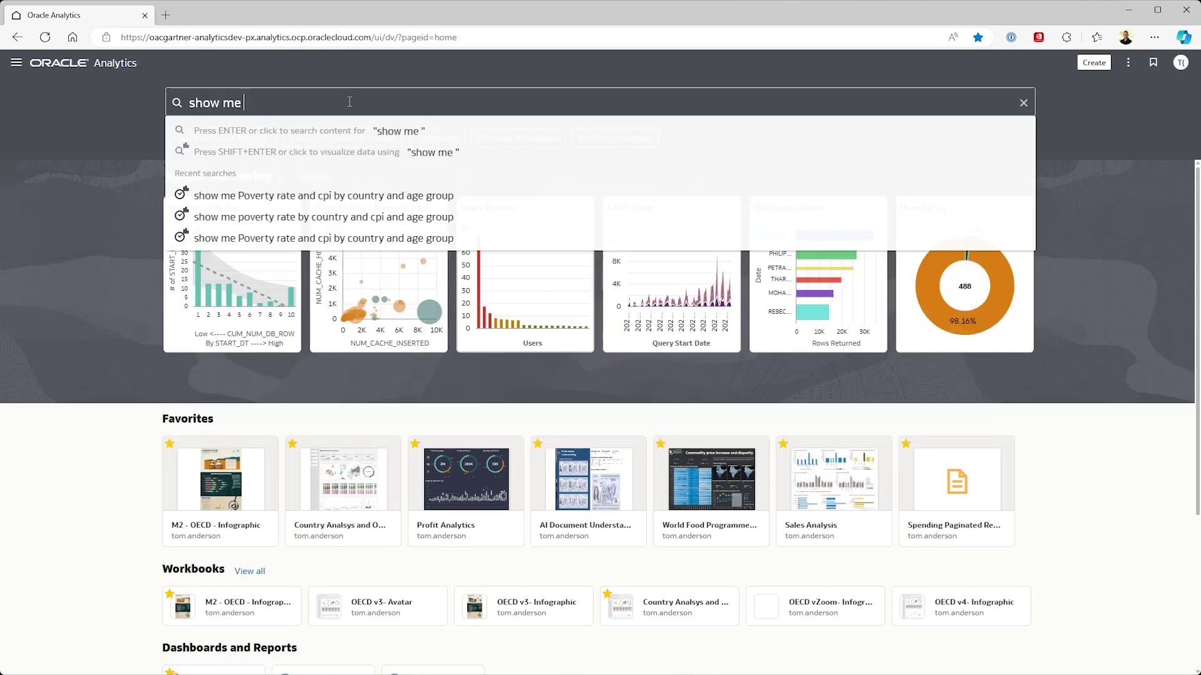
type("Poverty rate and cpi by country and age group")
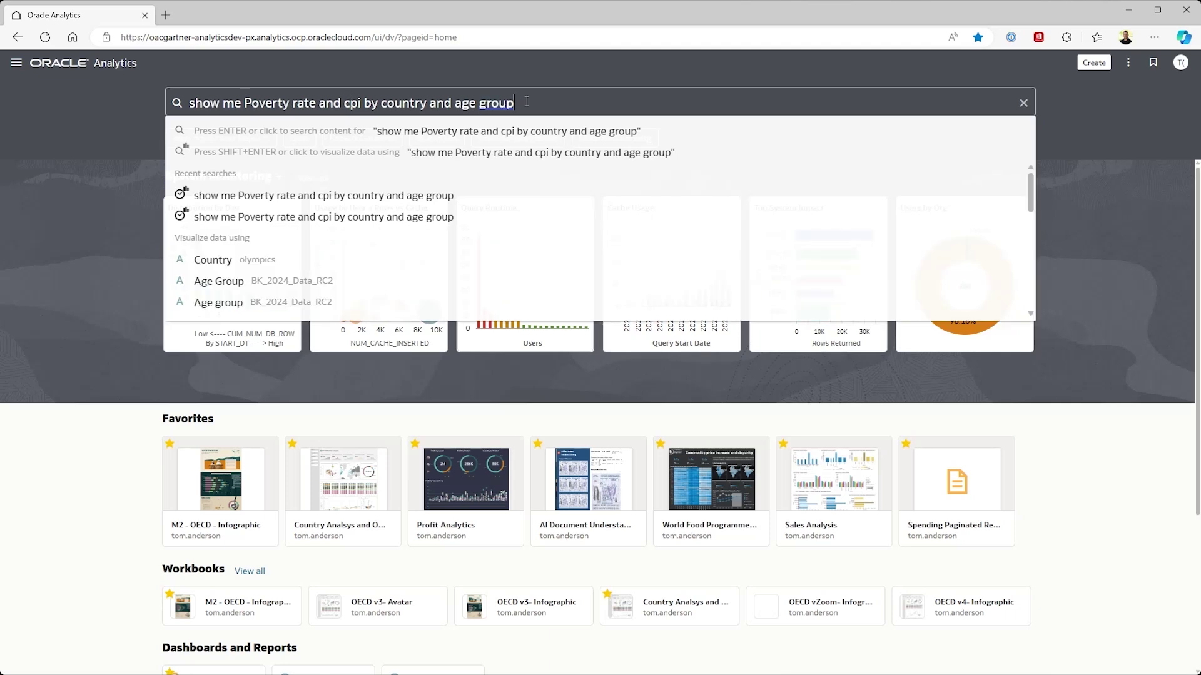
key("shift+Return")
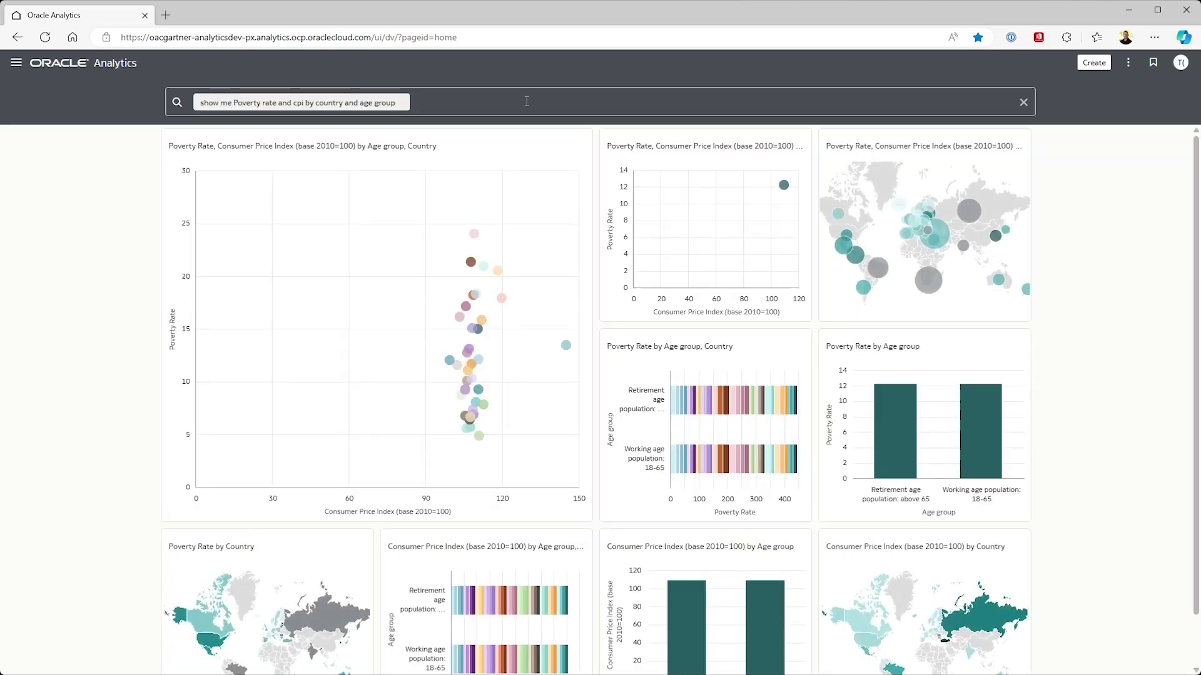
Enlarge the Poverty Rate by Country map among the generated charts.
scroll(126, 481, "down", 1)
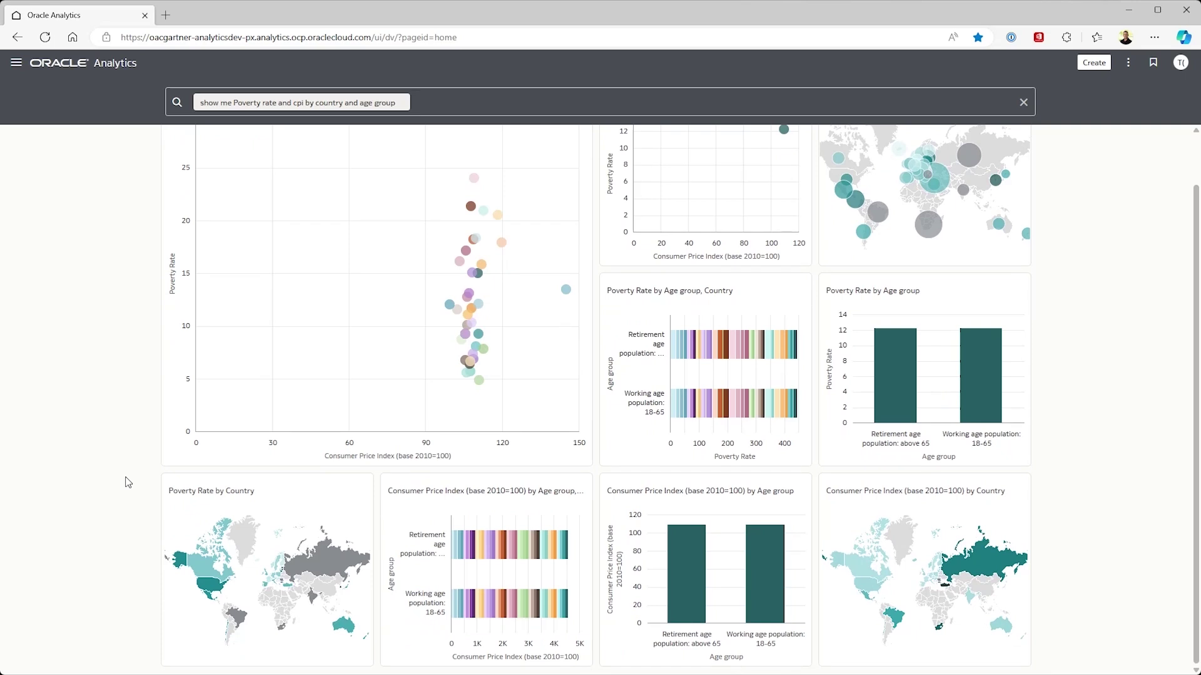
scroll(127, 482, "up", 1)
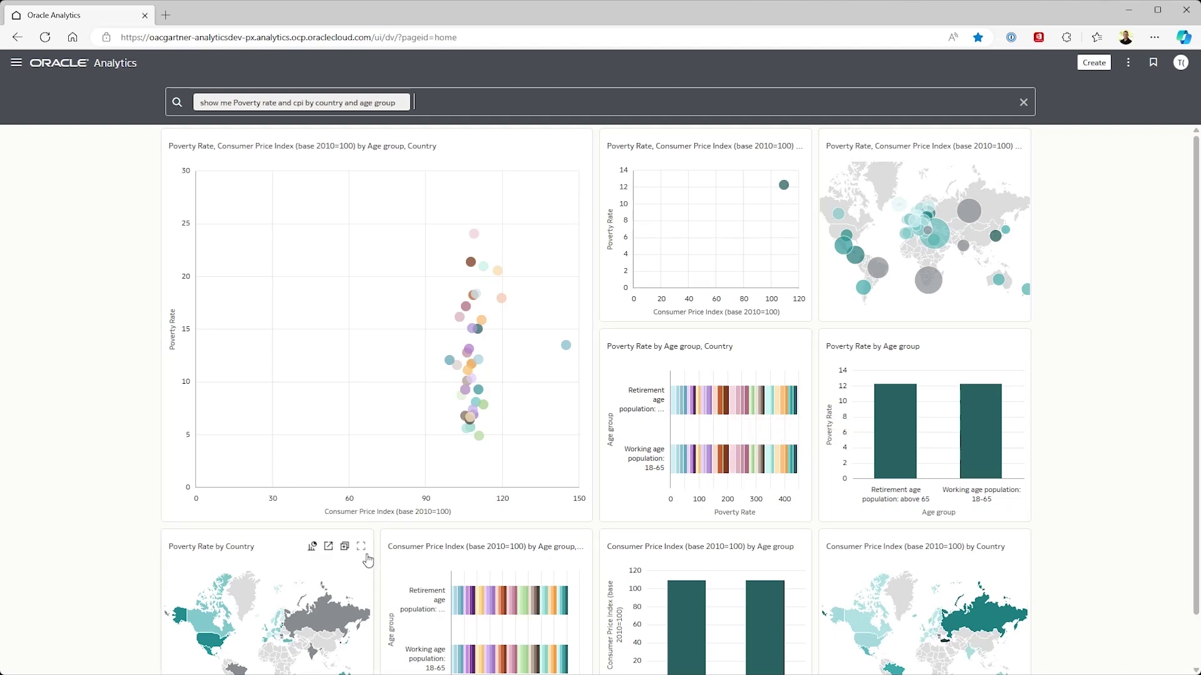
left_click(364, 555)
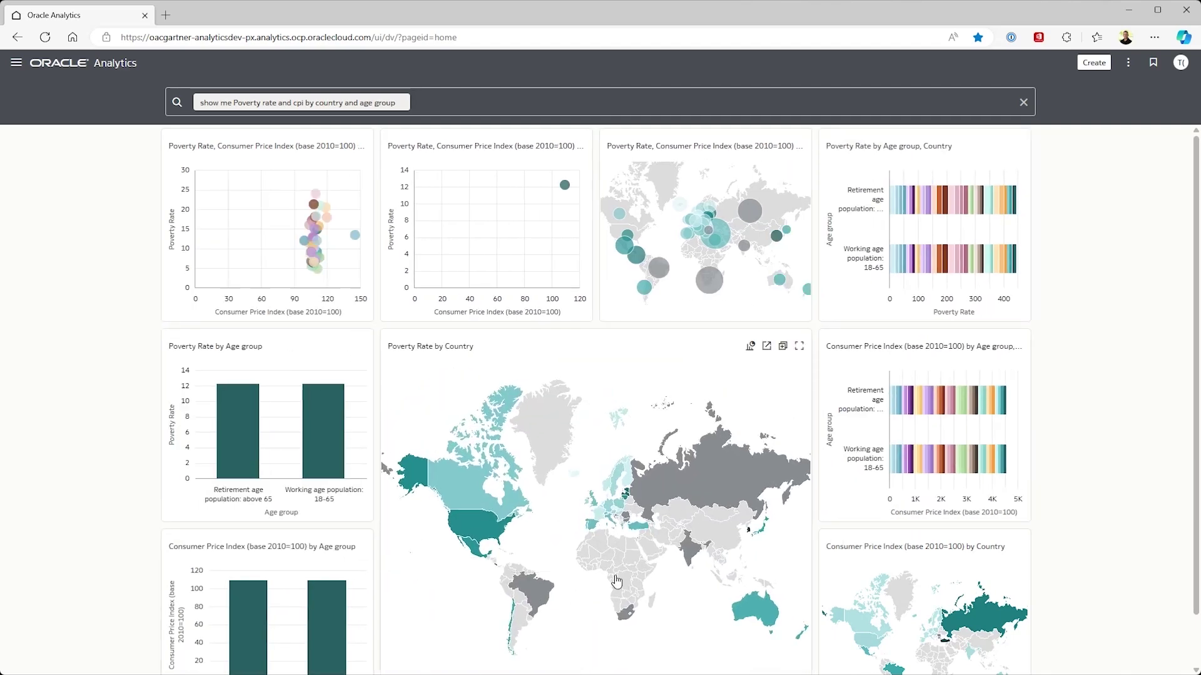
Explore the Poverty Rate by Country map as a workbook and inspect the BK_2024_Data_RC2 dataset.
left_click(767, 348)
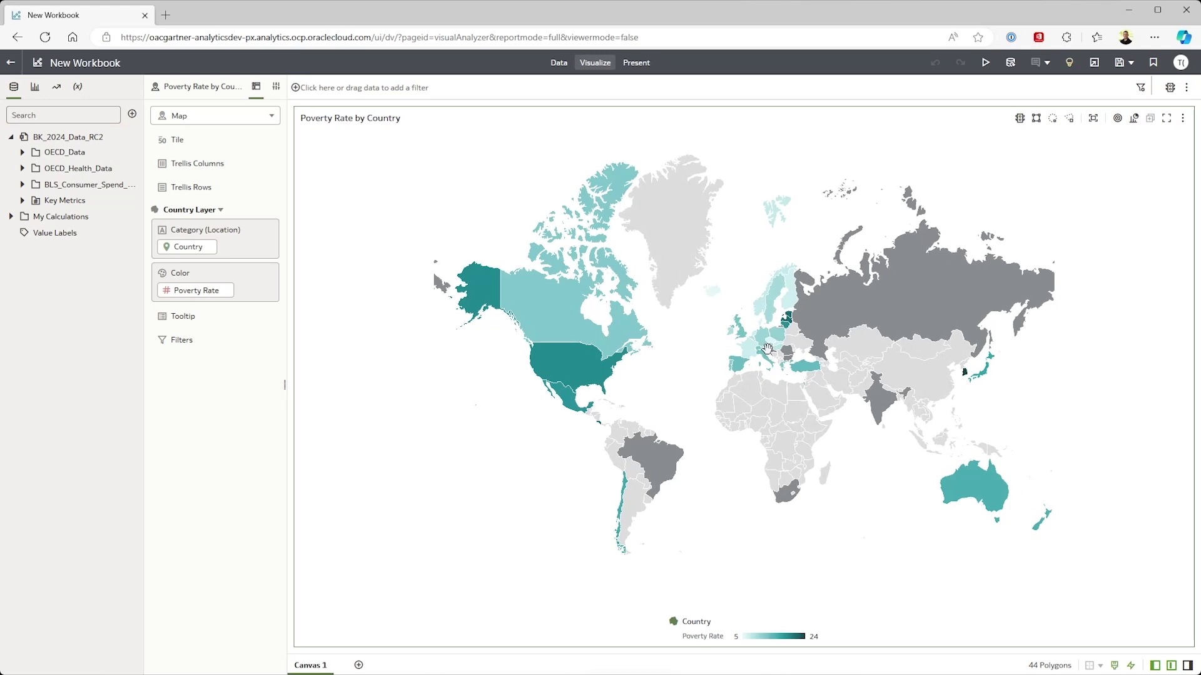
right_click(70, 137)
left_click(87, 146)
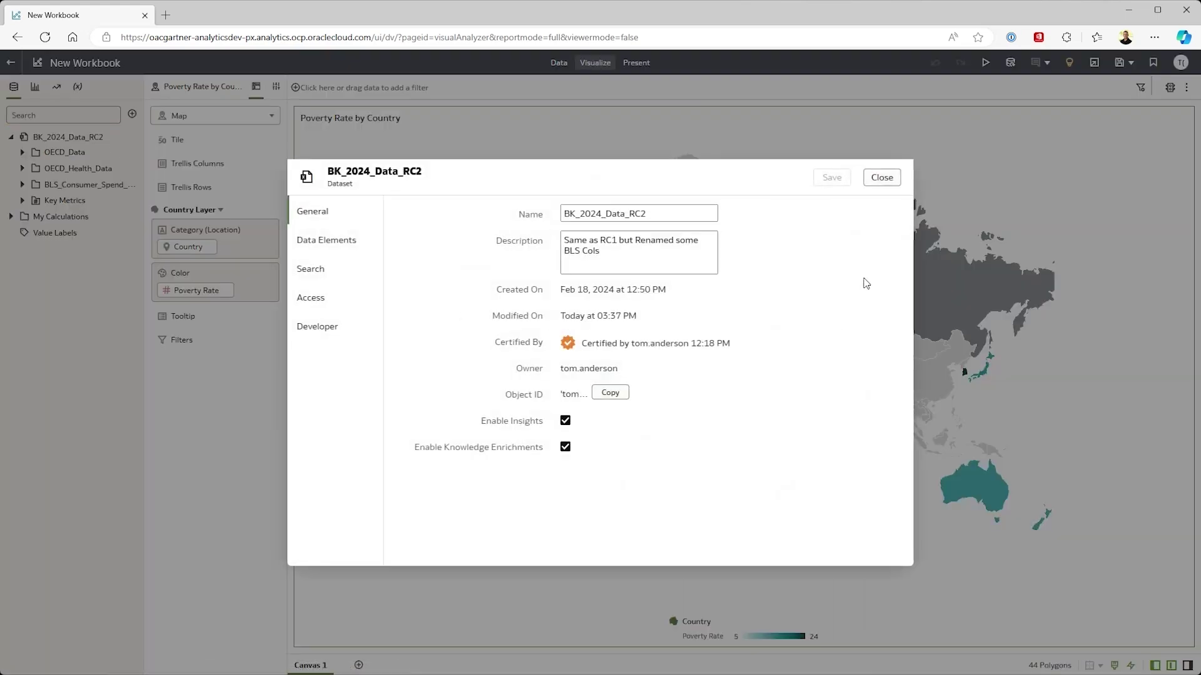
left_click(883, 179)
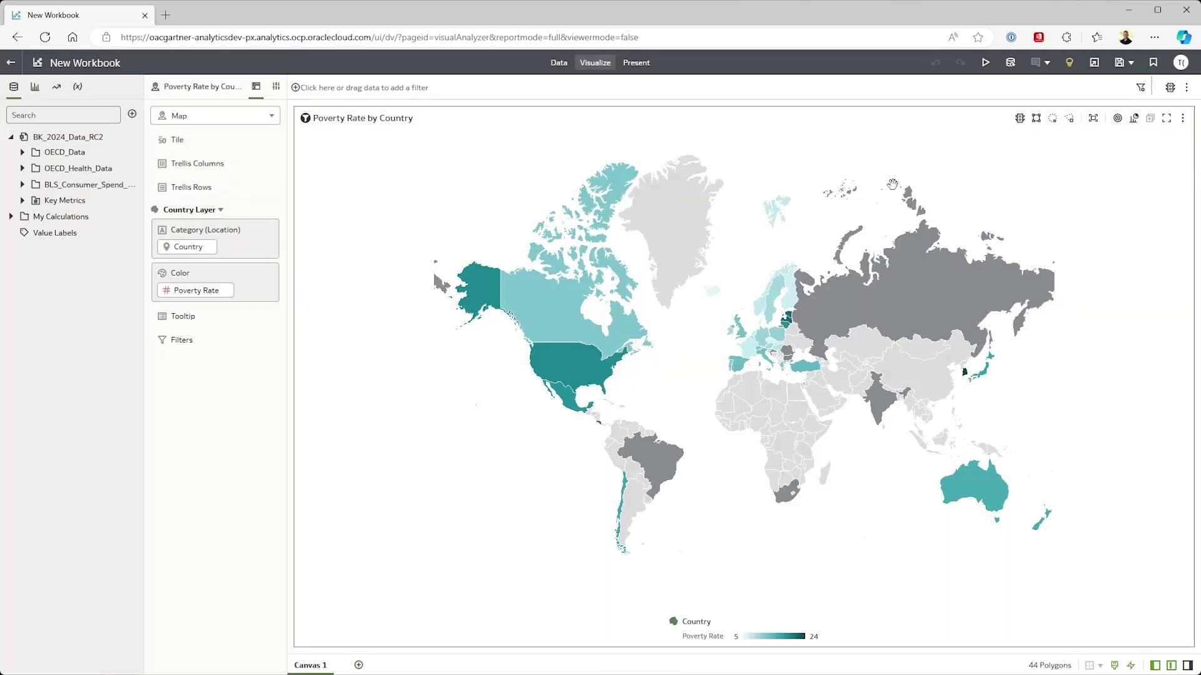
Widen the Insights panel and add the Clusters of Country insight to the canvas.
left_click(1069, 64)
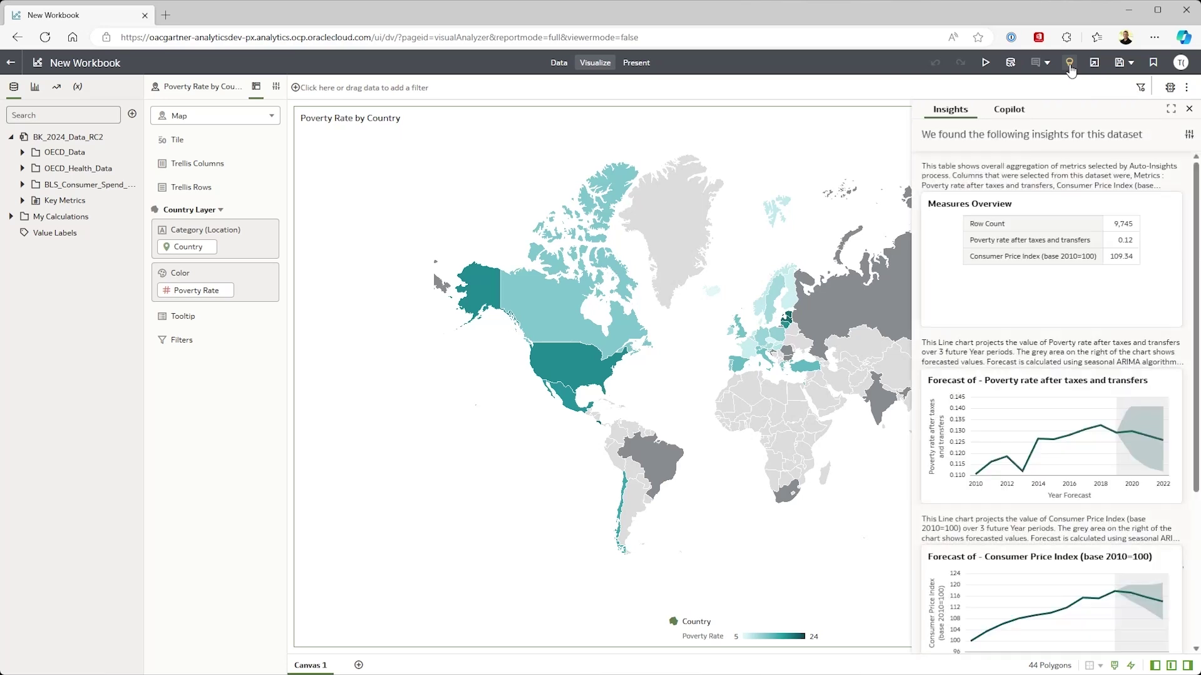
left_click(1170, 109)
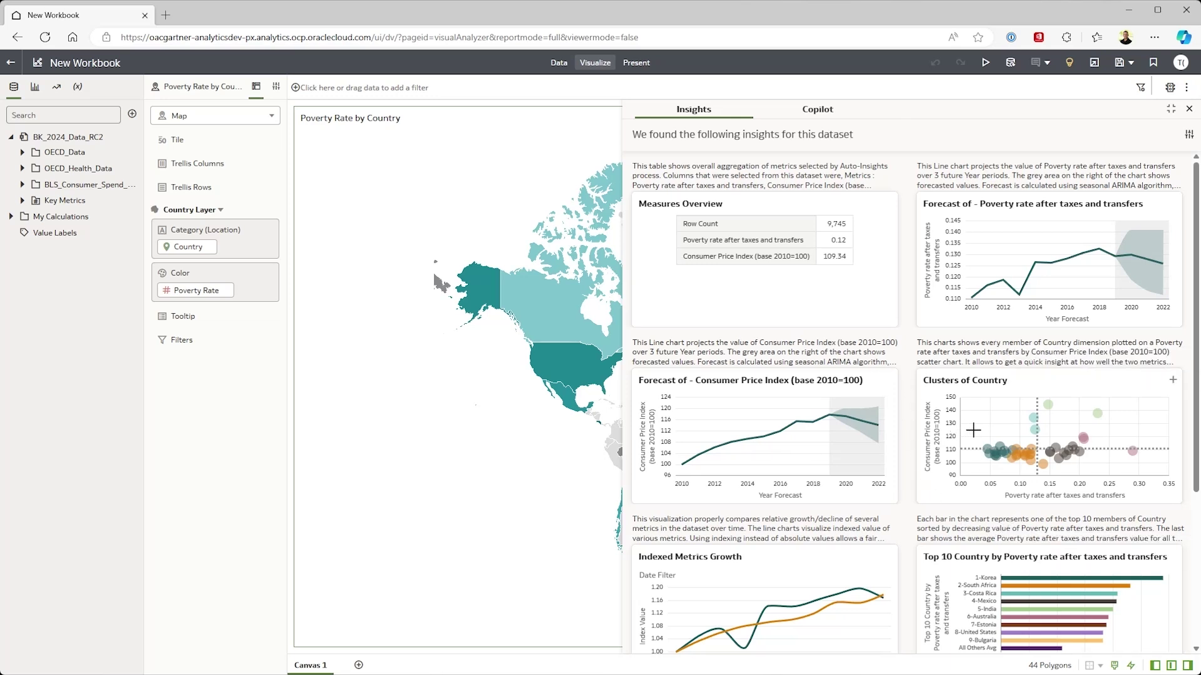
left_click_drag(973, 430, 1021, 475)
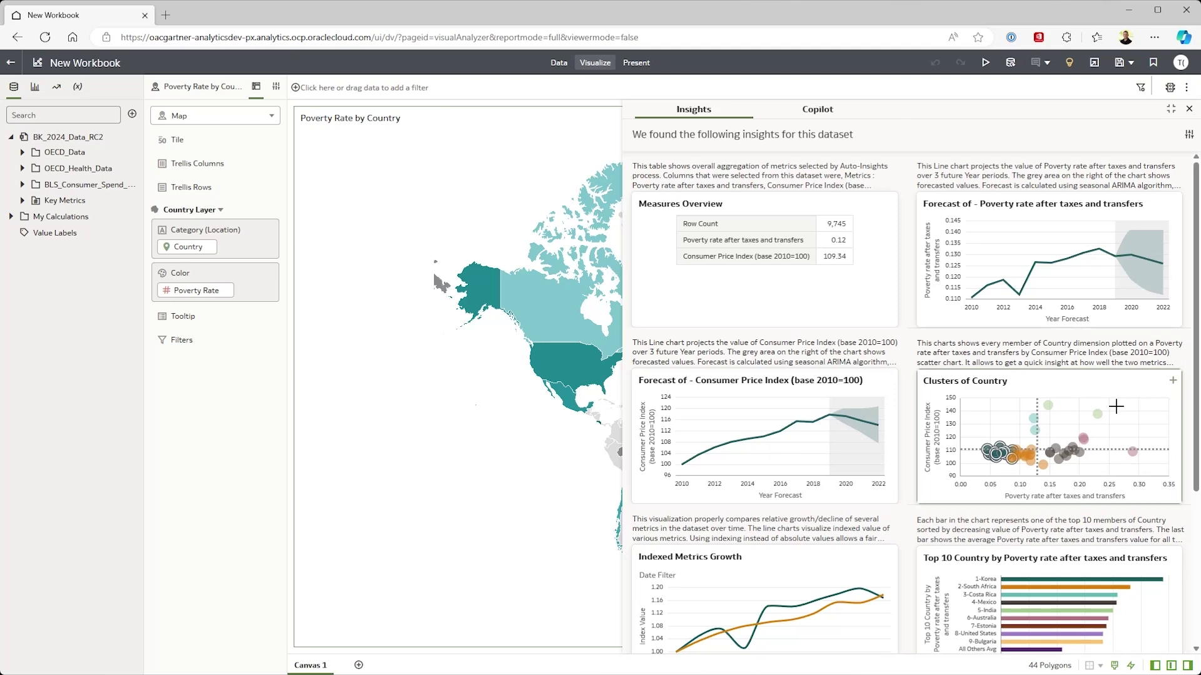
left_click(1173, 380)
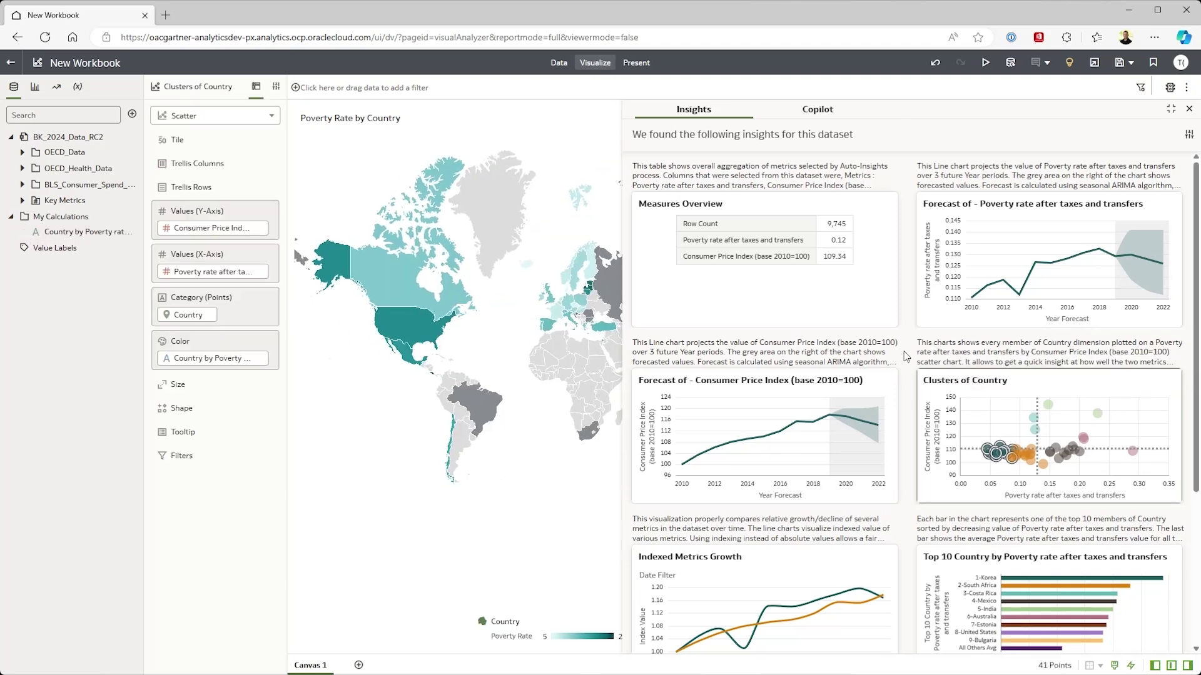
Drag the Trending Dimensions insight onto the canvas below the map.
scroll(908, 355, "down", 3)
scroll(908, 355, "down", 10)
scroll(908, 355, "down", 3)
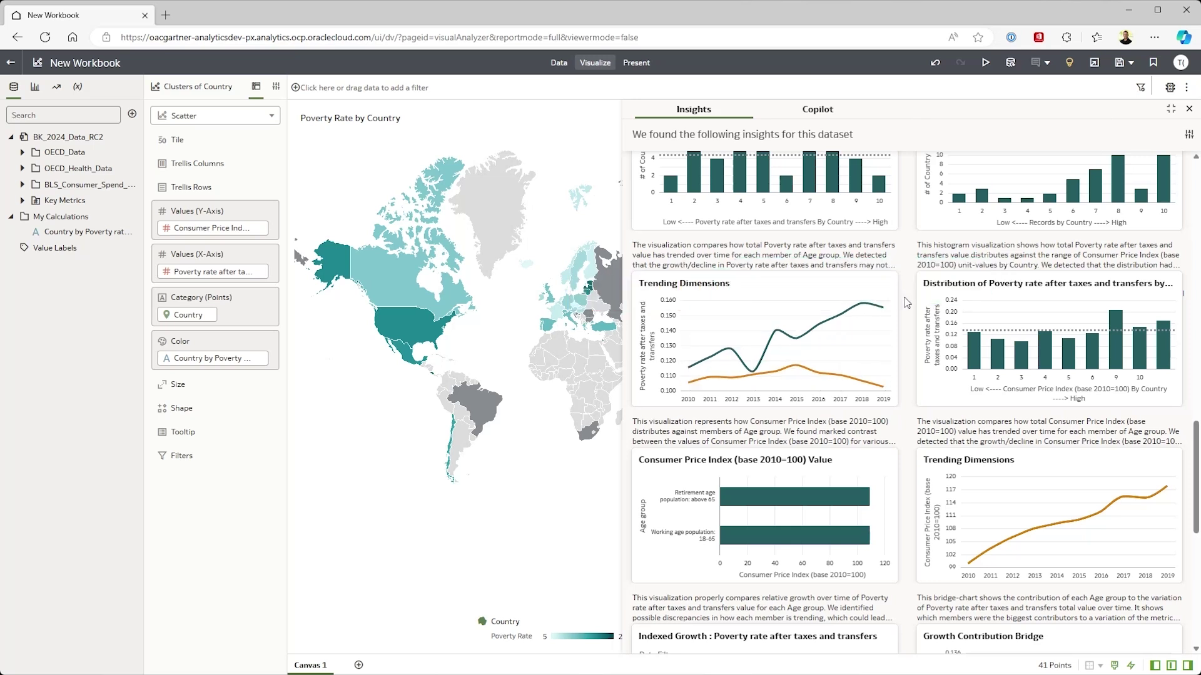
left_click_drag(833, 283, 818, 648)
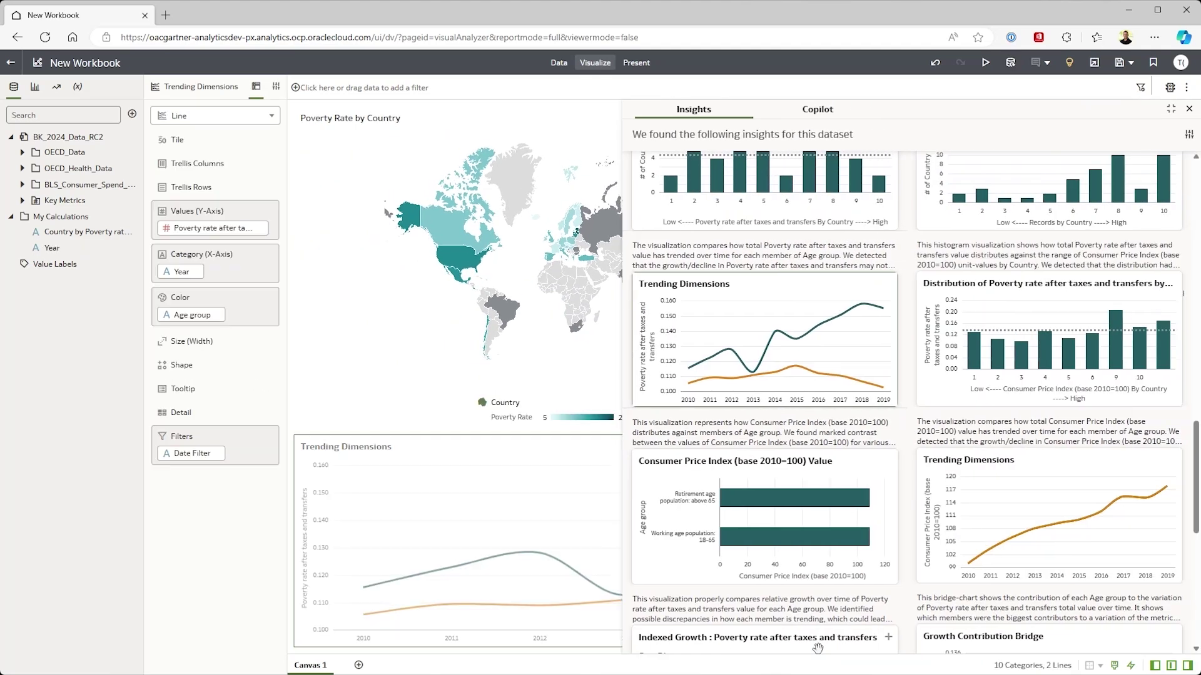
Cancel the Auto Insights Settings without changes and collapse the Insights panel.
left_click(1189, 136)
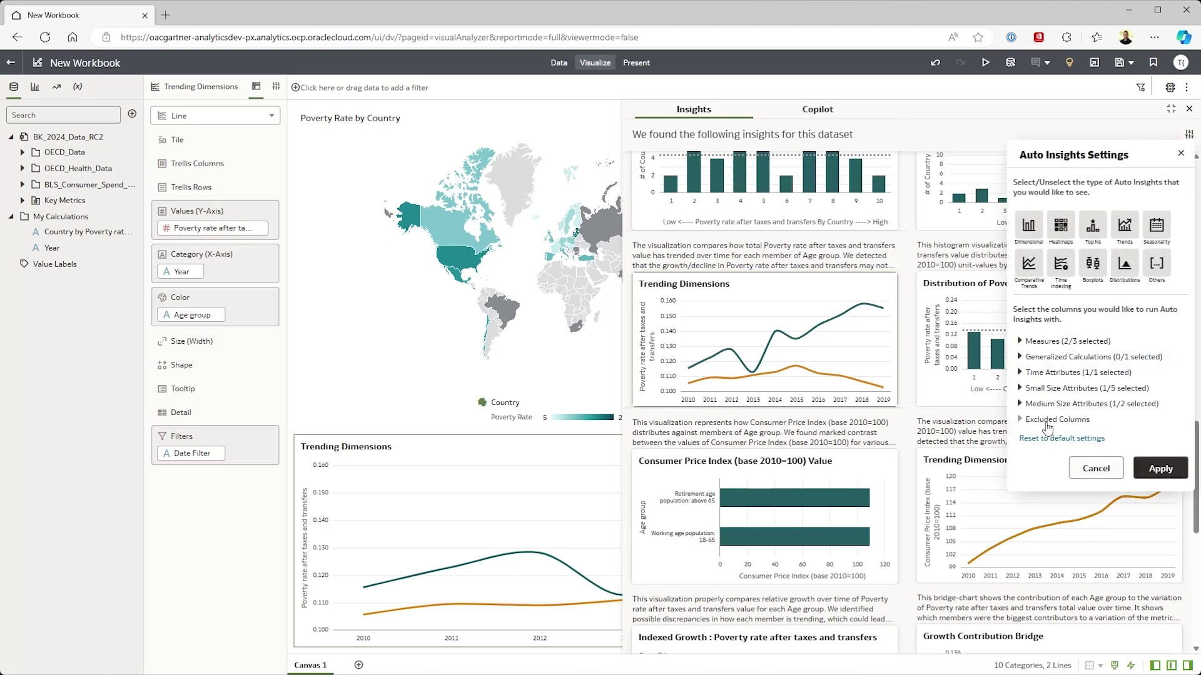
left_click(1104, 473)
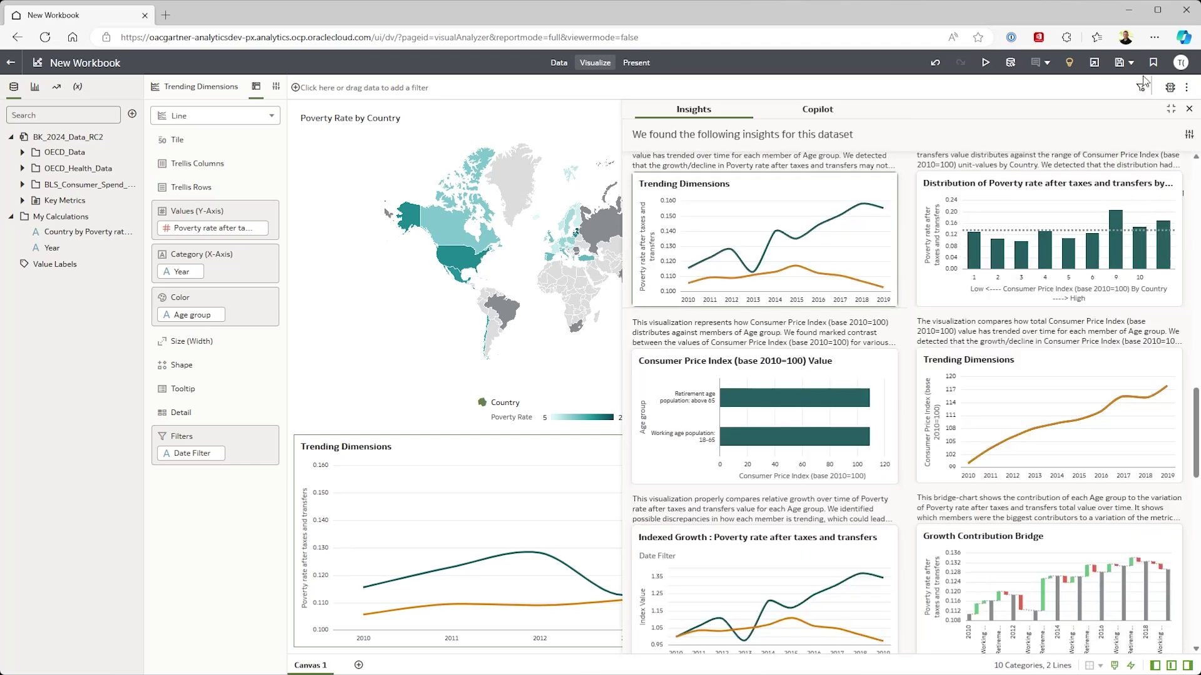
left_click(1169, 113)
Place the Clusters of Country scatter beside the map and trellis Trending Dimensions by cluster.
left_click(1189, 109)
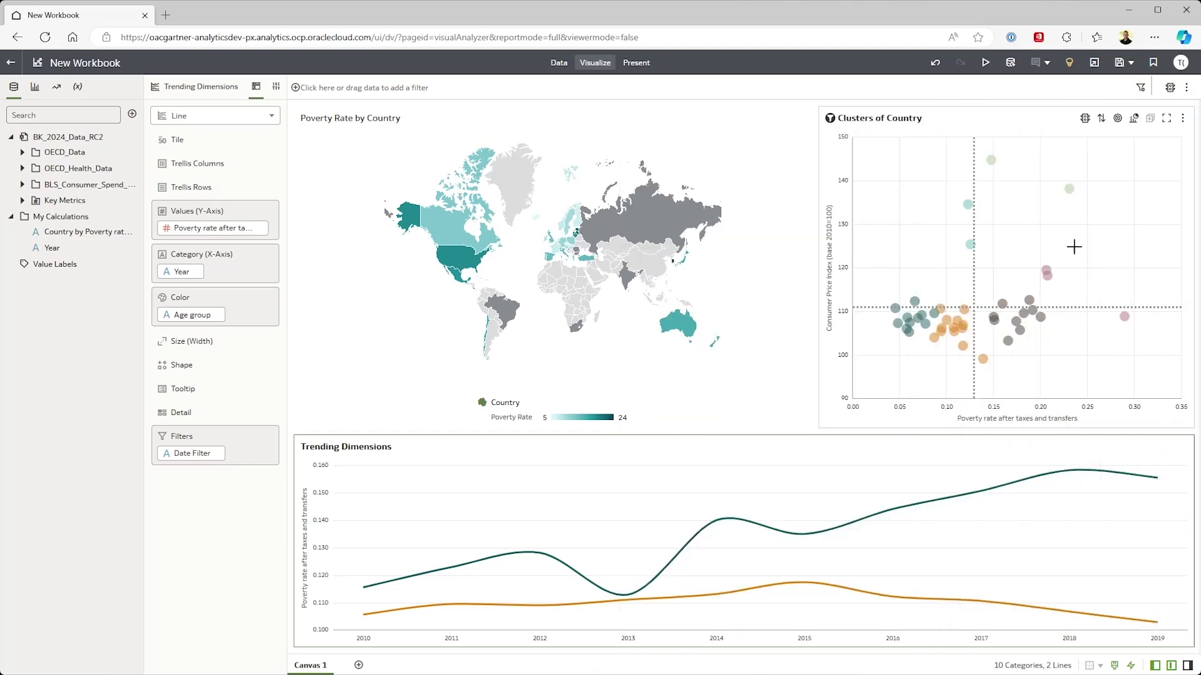
left_click_drag(827, 419, 920, 425)
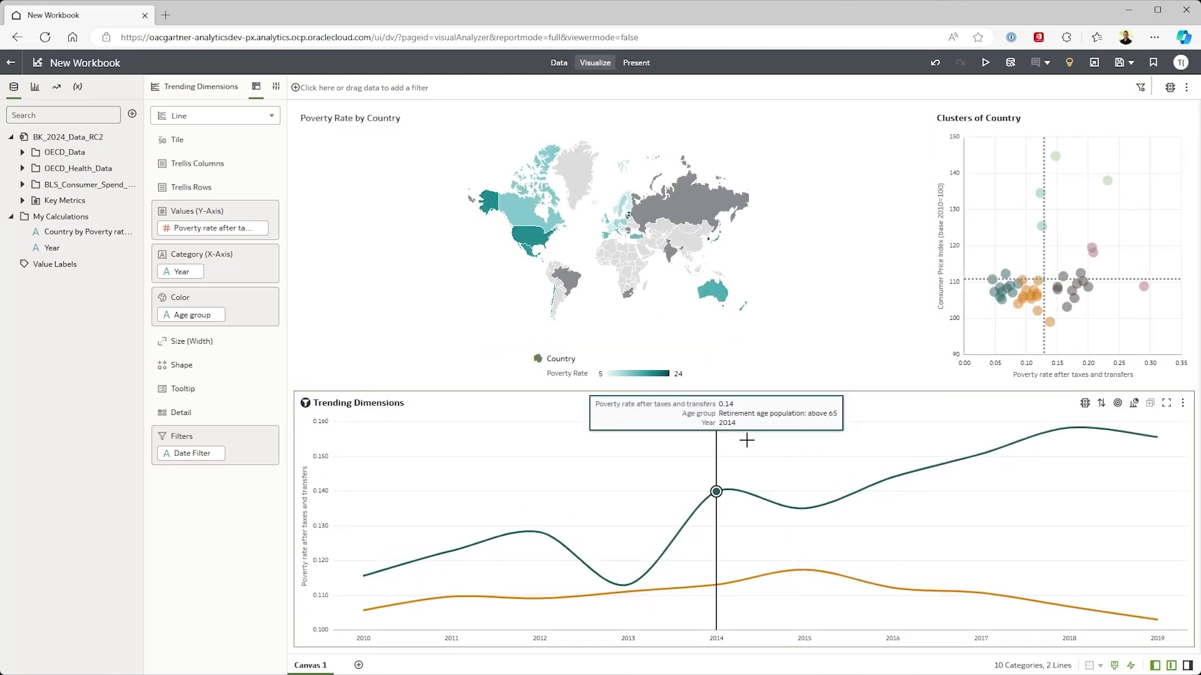
left_click_drag(981, 257, 1031, 317)
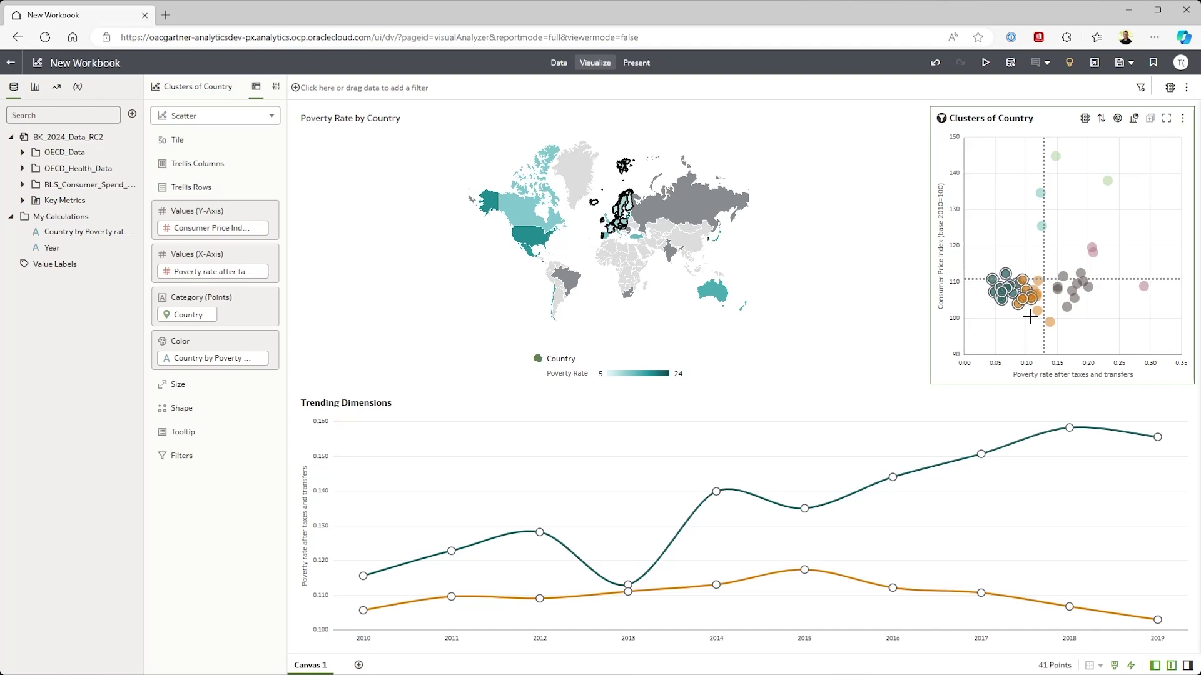
left_click(1030, 317)
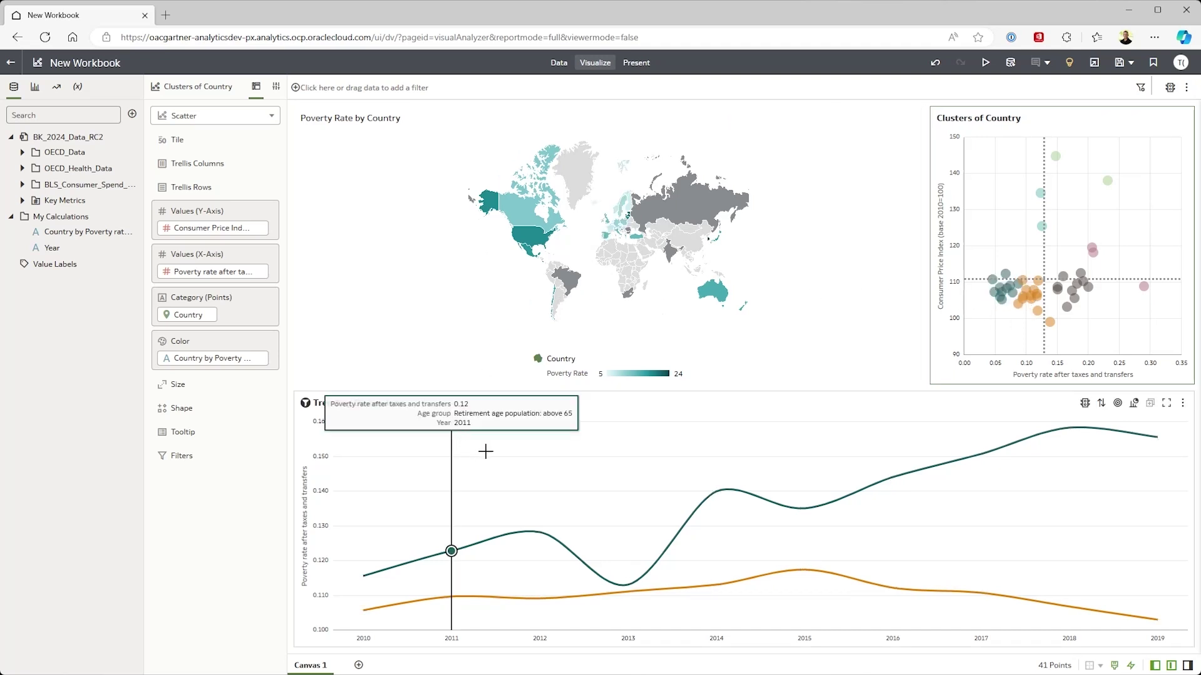
left_click(489, 453)
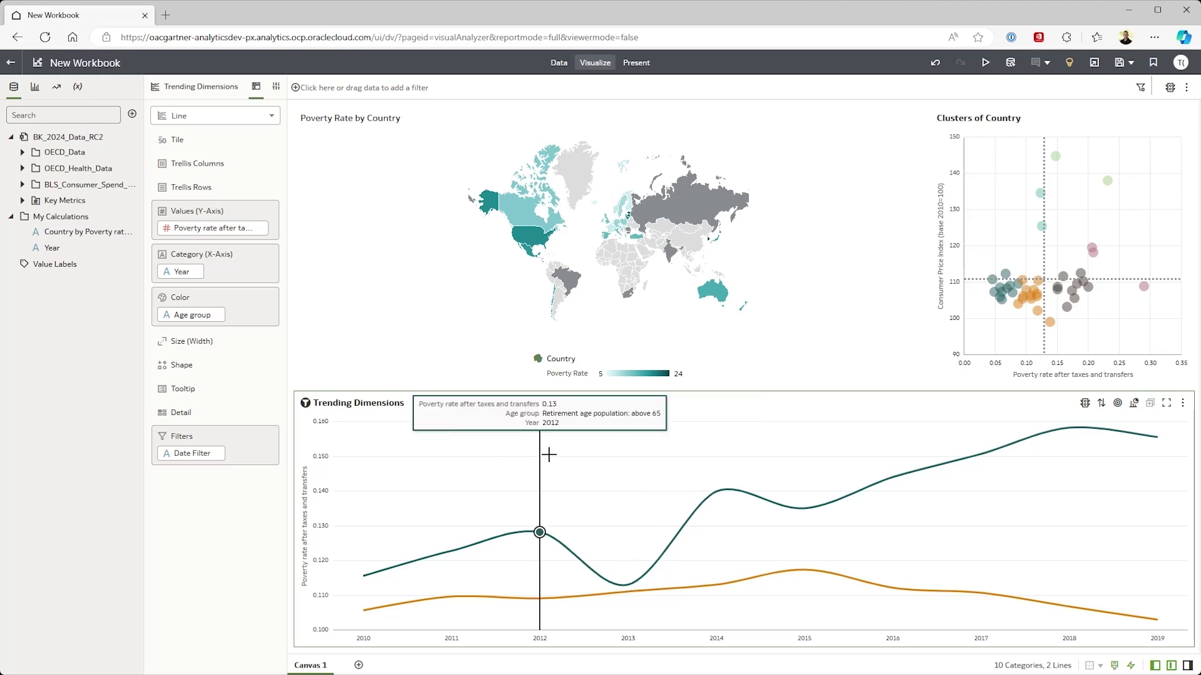
left_click_drag(90, 232, 200, 163)
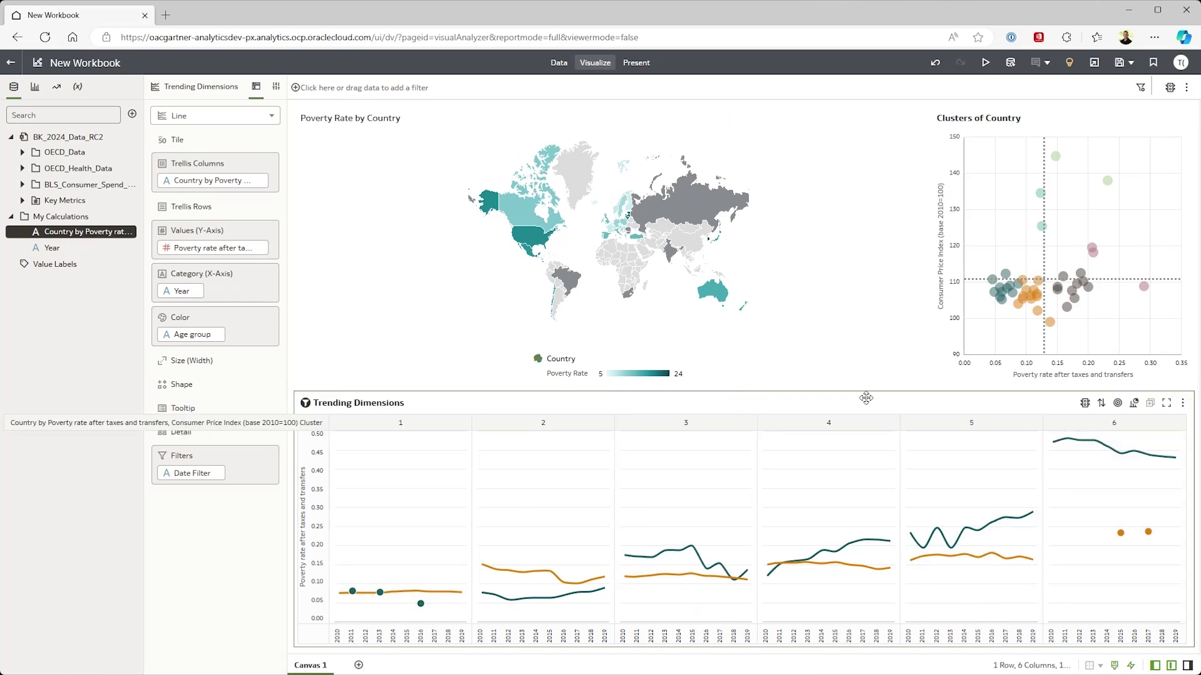
Remove clusters 1 and 6 from the trend chart and move that filter onto the chart.
left_click(417, 423)
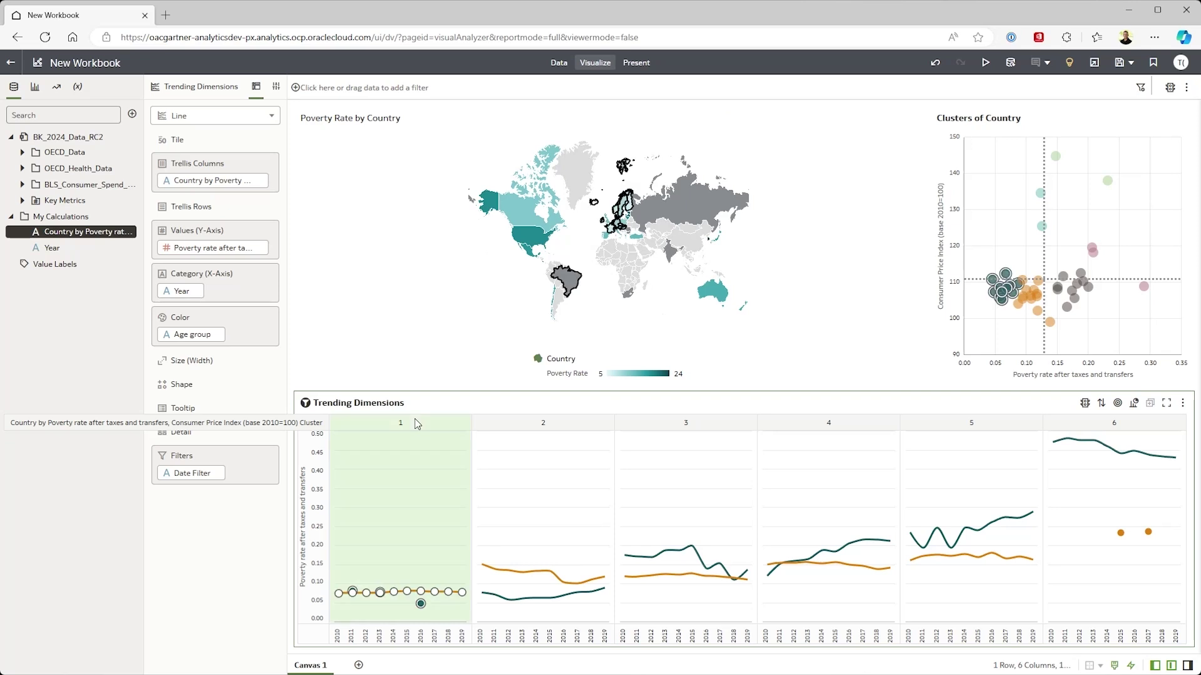
left_click(1093, 425, "ctrl")
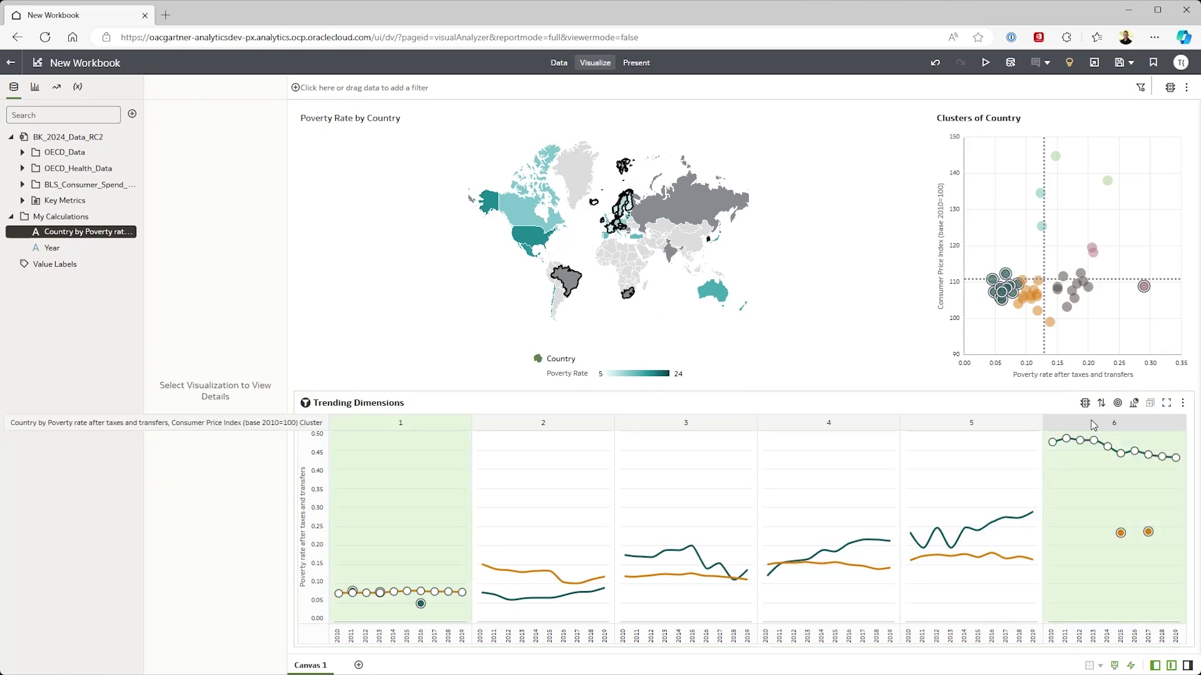
right_click(1093, 425)
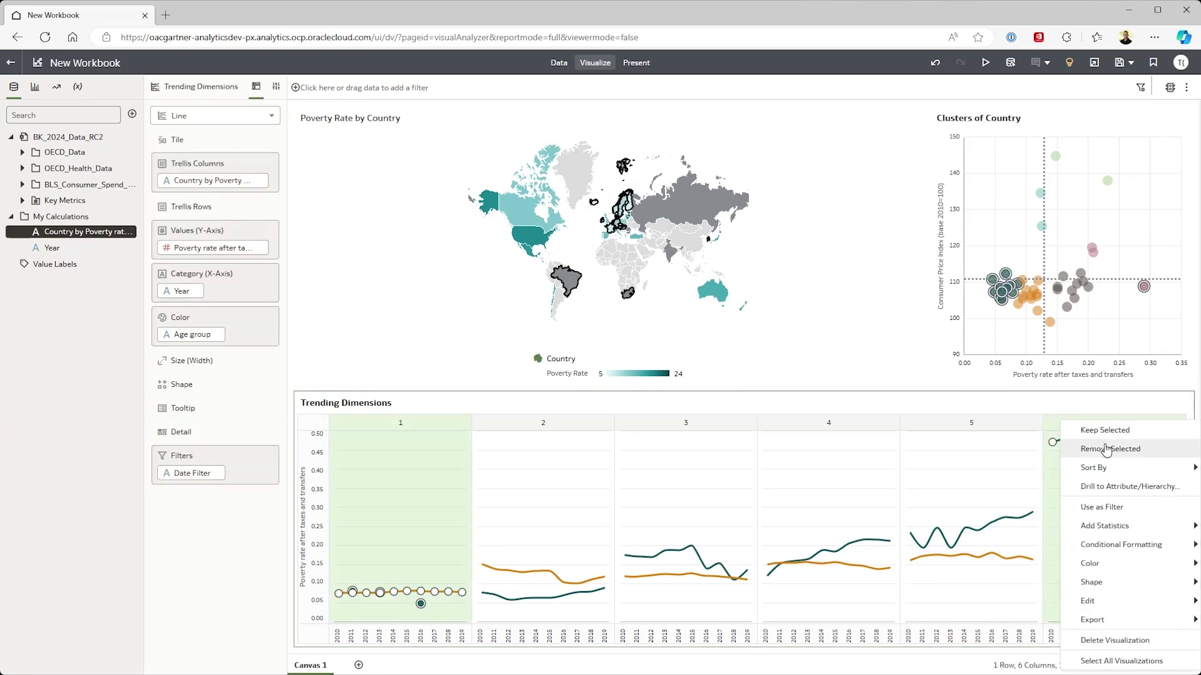
left_click(1106, 447)
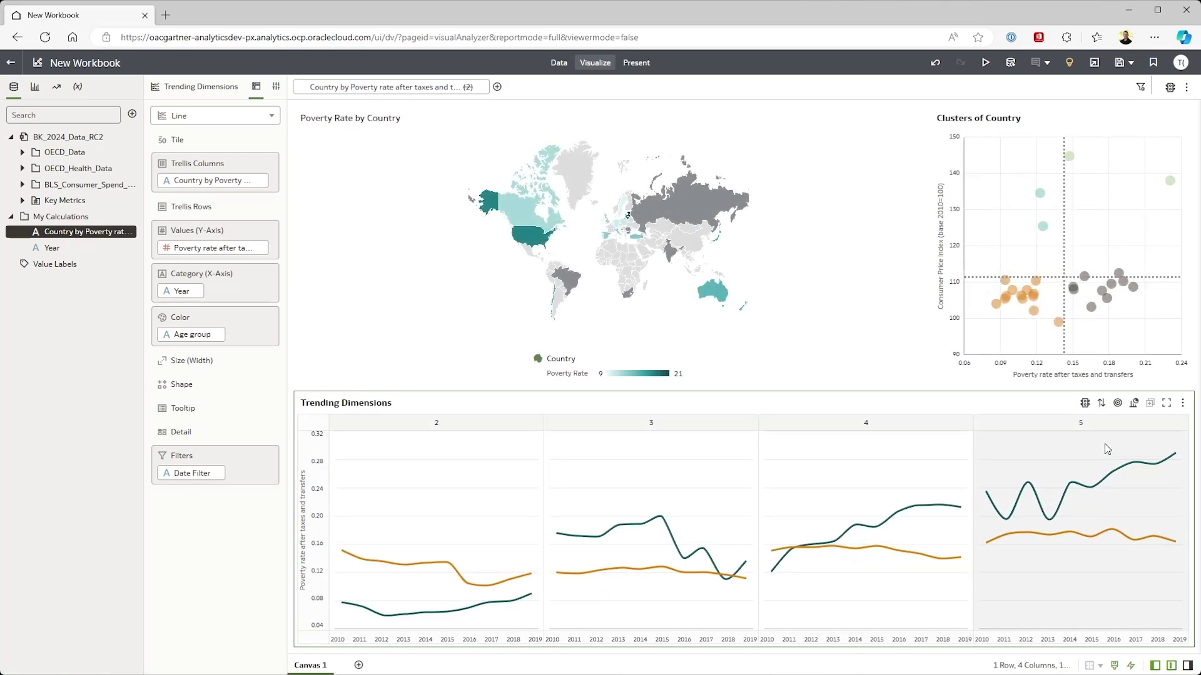
left_click_drag(408, 91, 188, 474)
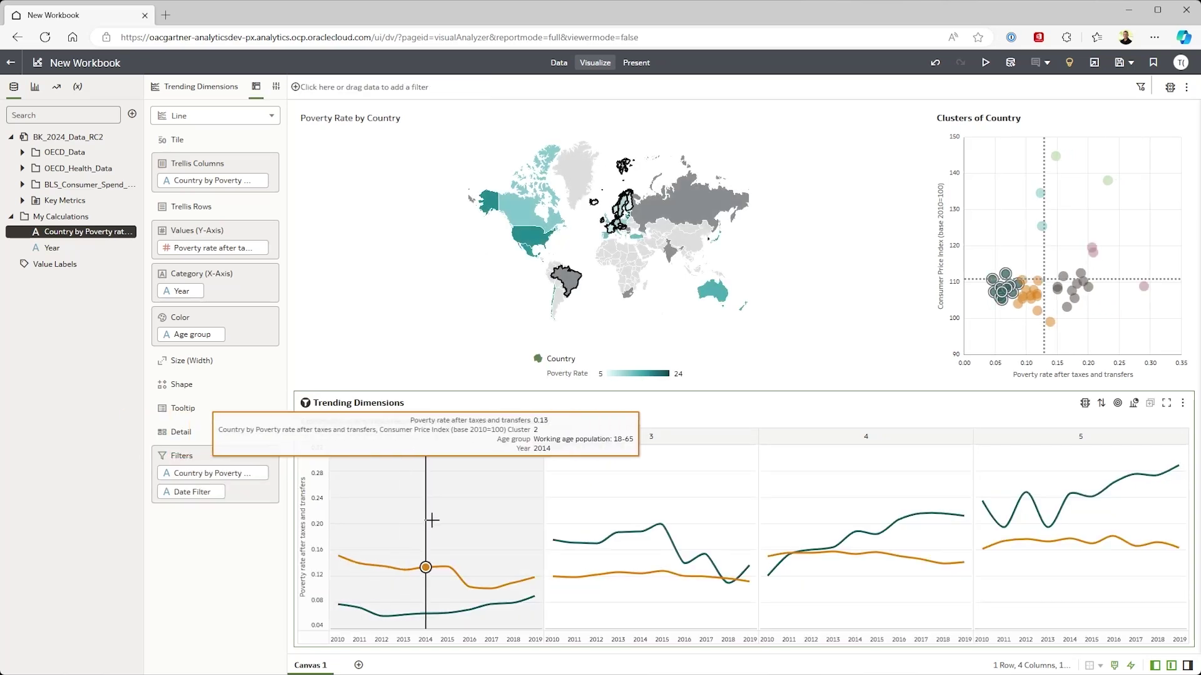
Highlight cluster 2 and the United States on the map, then clear the selections.
left_click(431, 520)
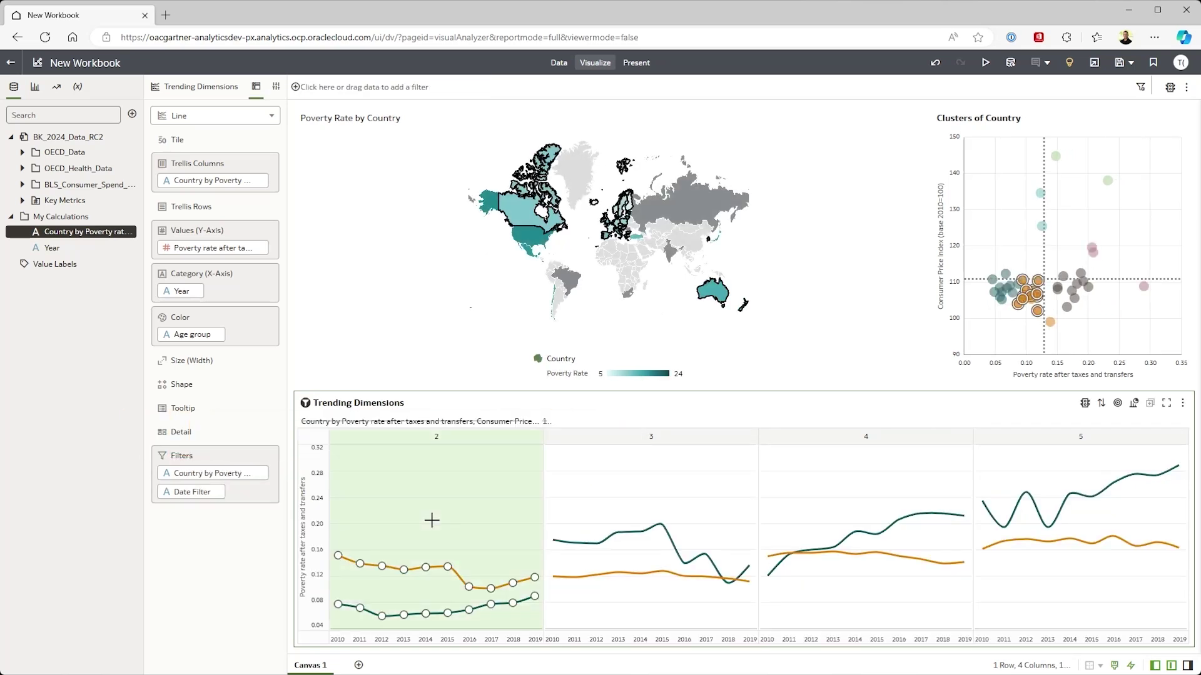
mouse_move(461, 551)
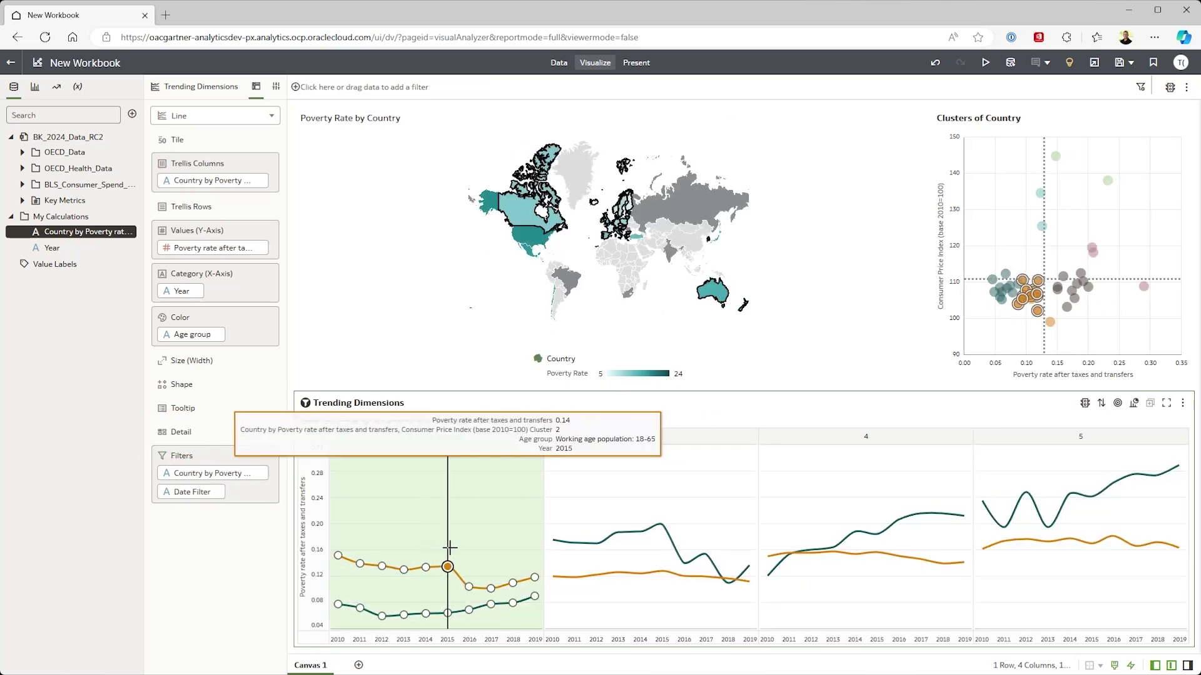
left_click(496, 561)
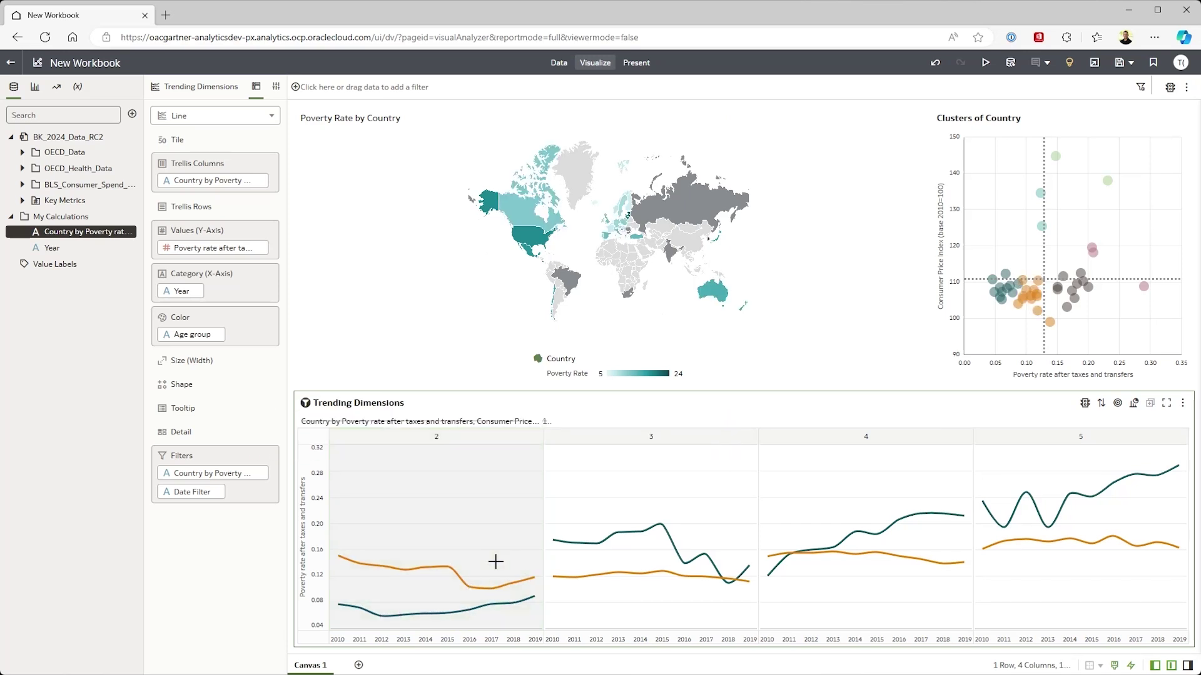
left_click(526, 241)
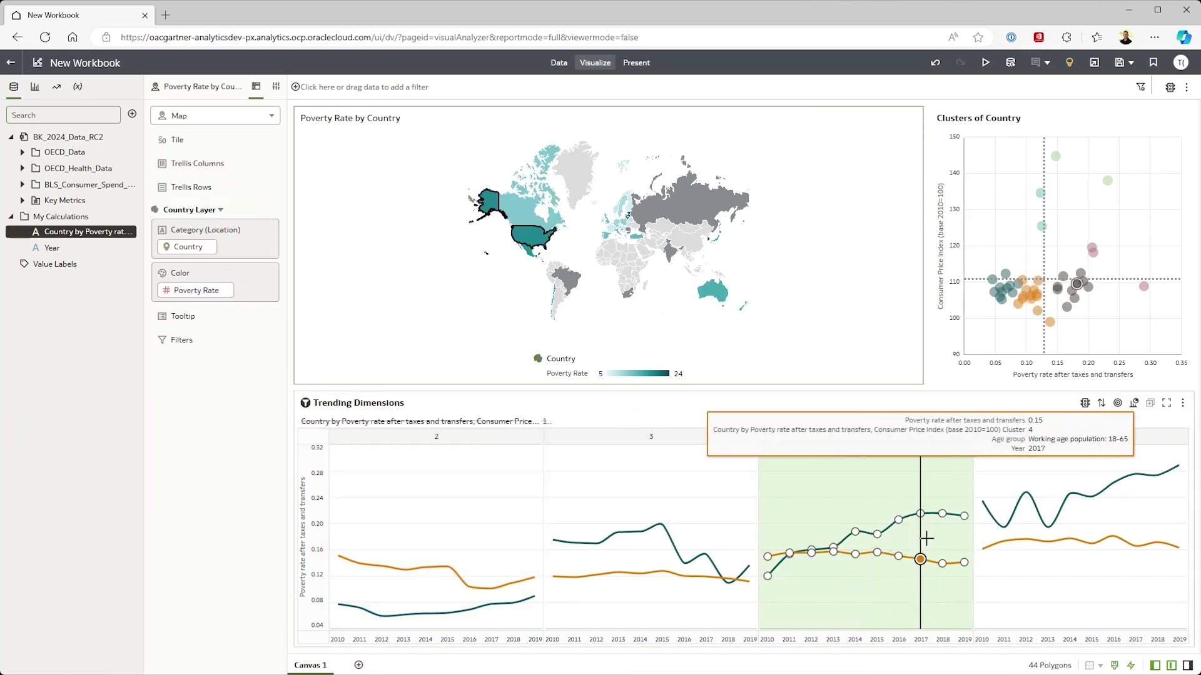
left_click(892, 492)
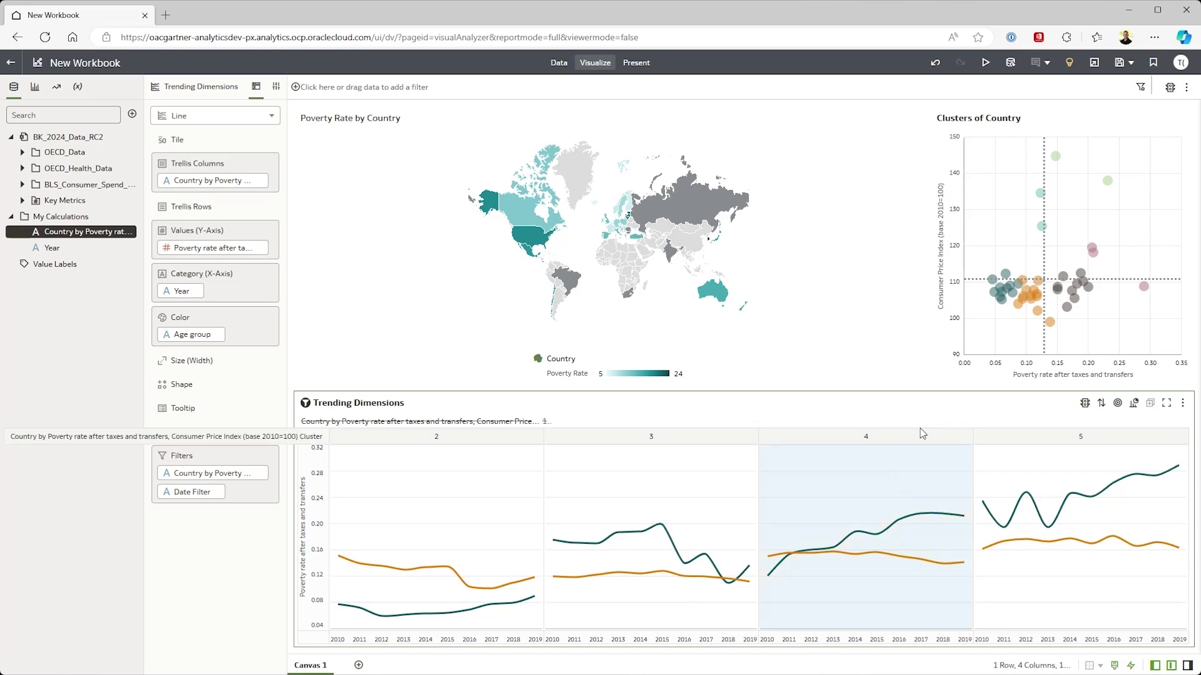
Ask Copilot for household spending by category, then follow up with 'add year'.
left_click(892, 492)
left_click(1068, 62)
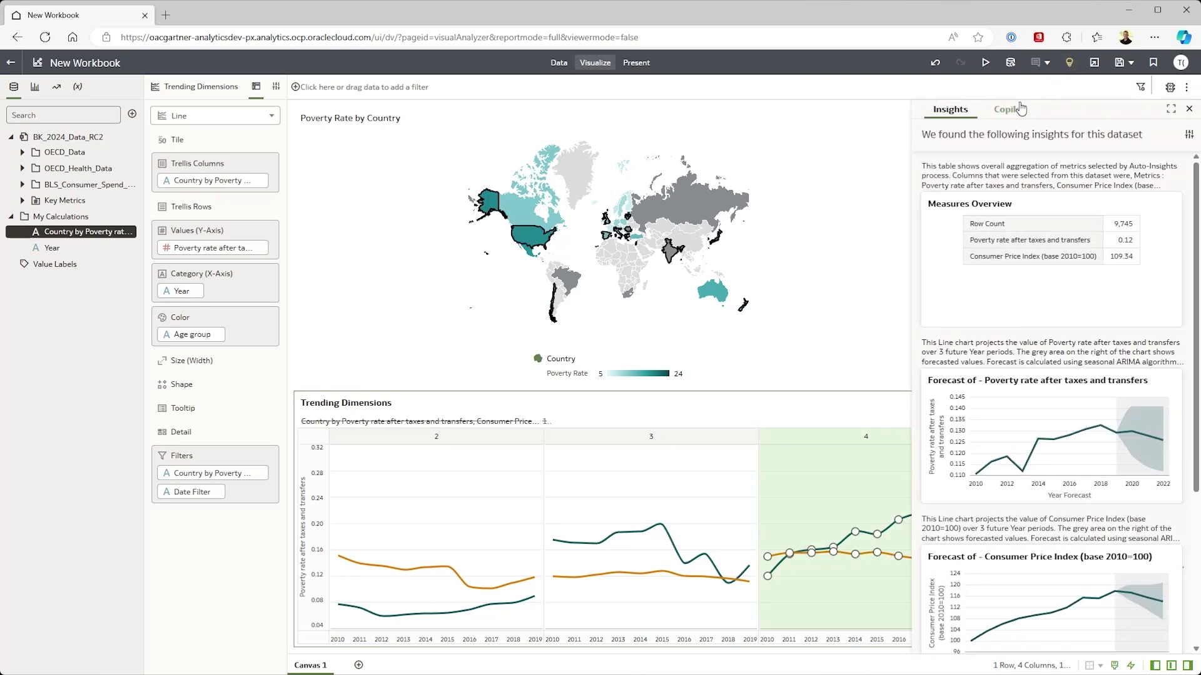
left_click(1017, 112)
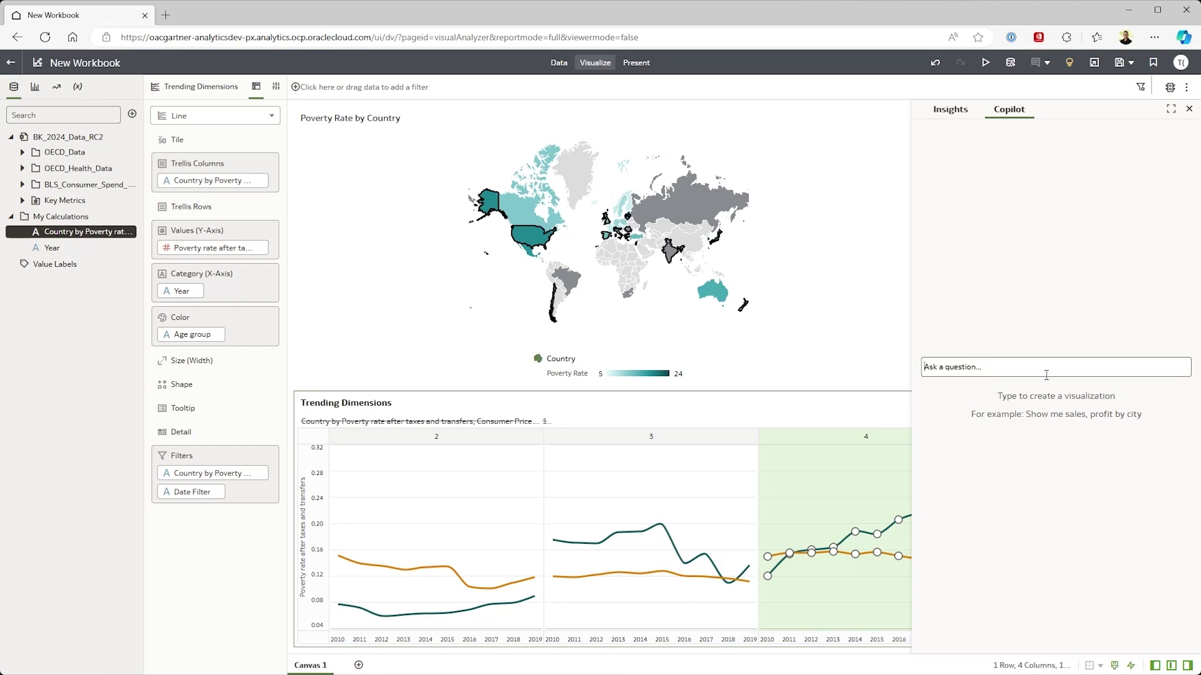
type("How much money do households spend by category")
key("Return")
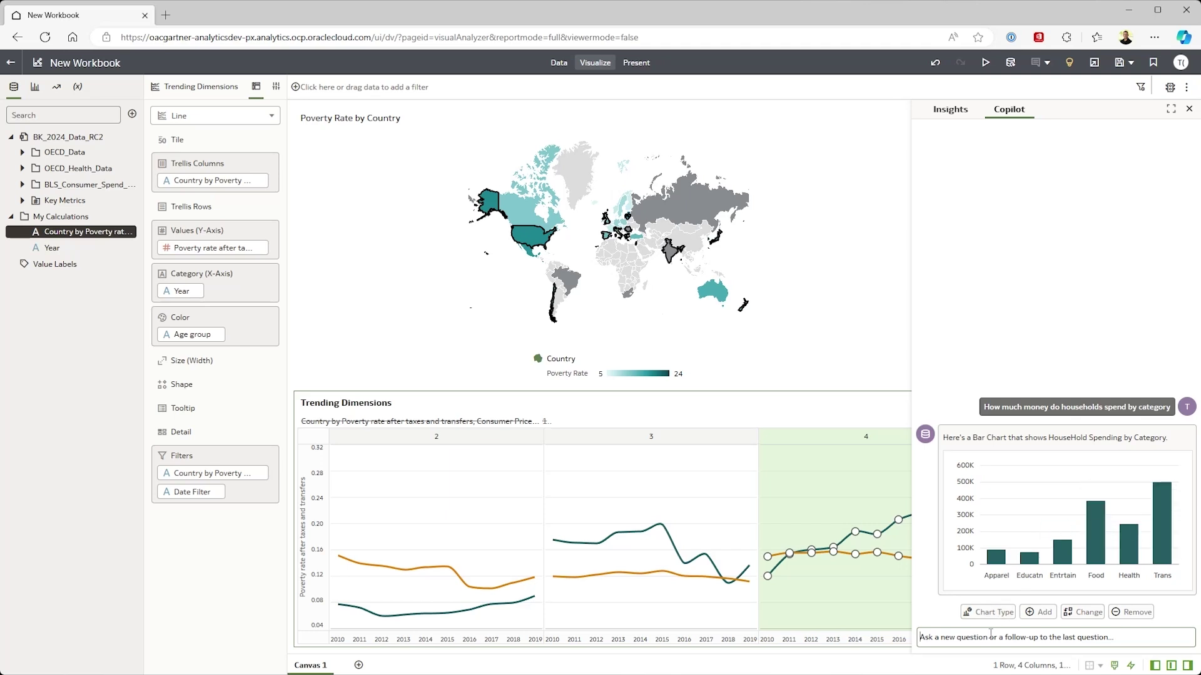
type("add year")
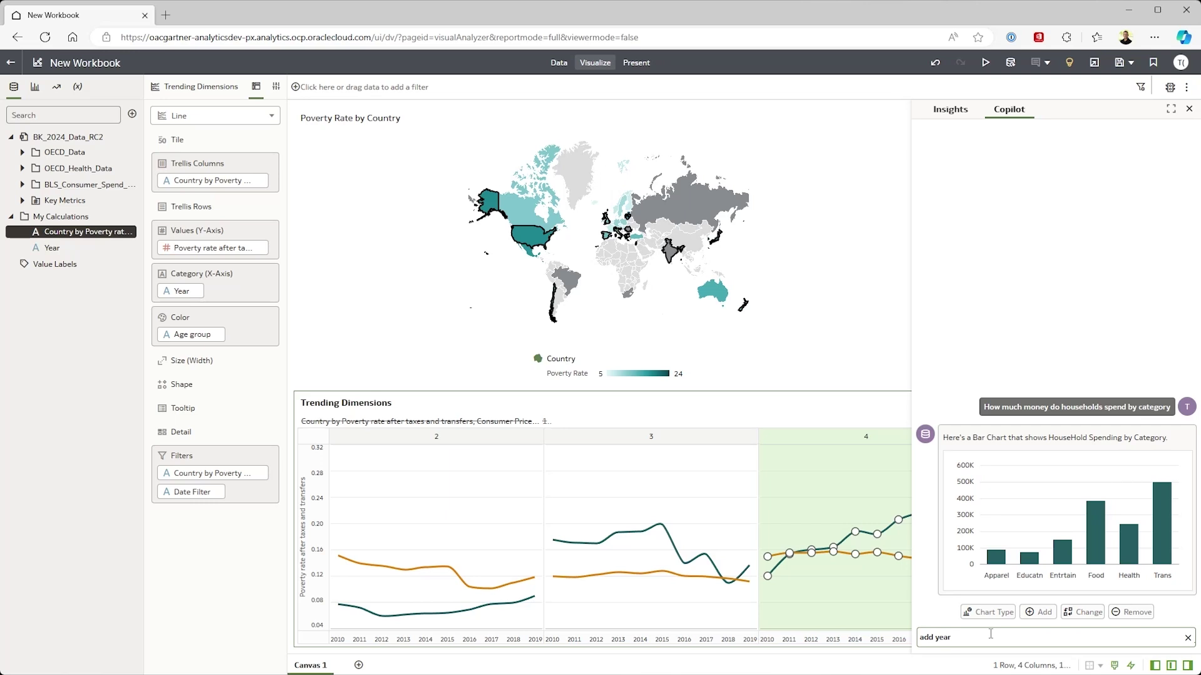
key("Return")
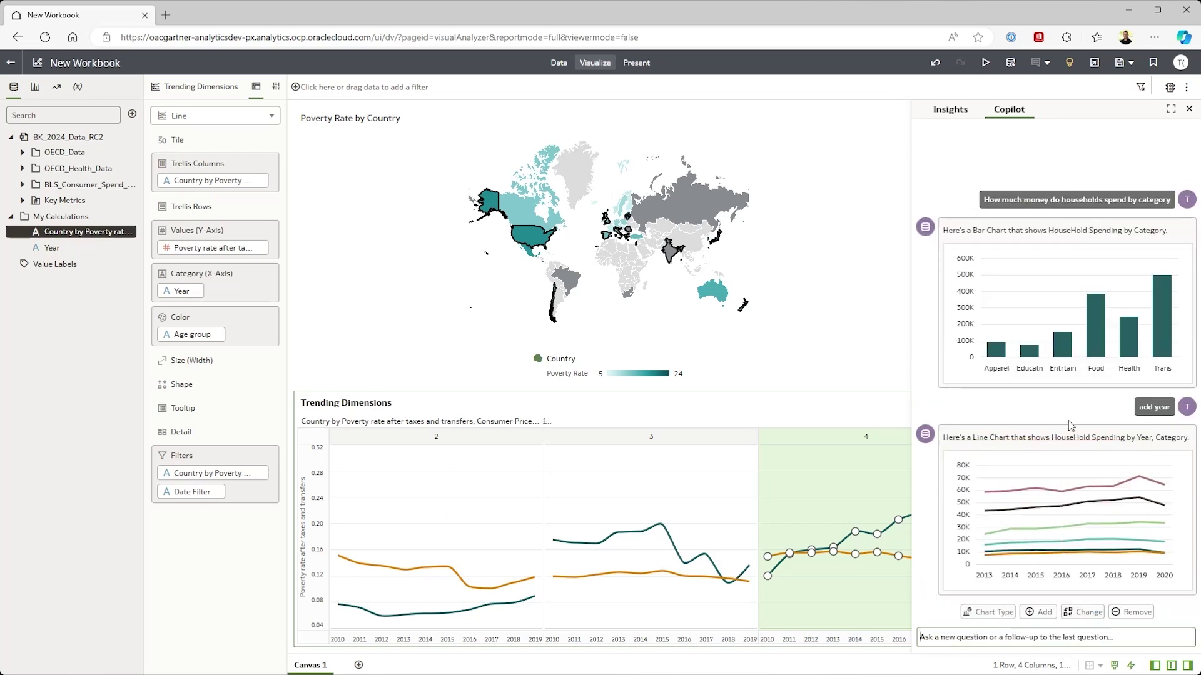
Place the Copilot spending chart on the canvas and trellis it by BLS_Consumer_Spend Age Group.
left_click_drag(1081, 450, 497, 325)
left_click(1188, 112)
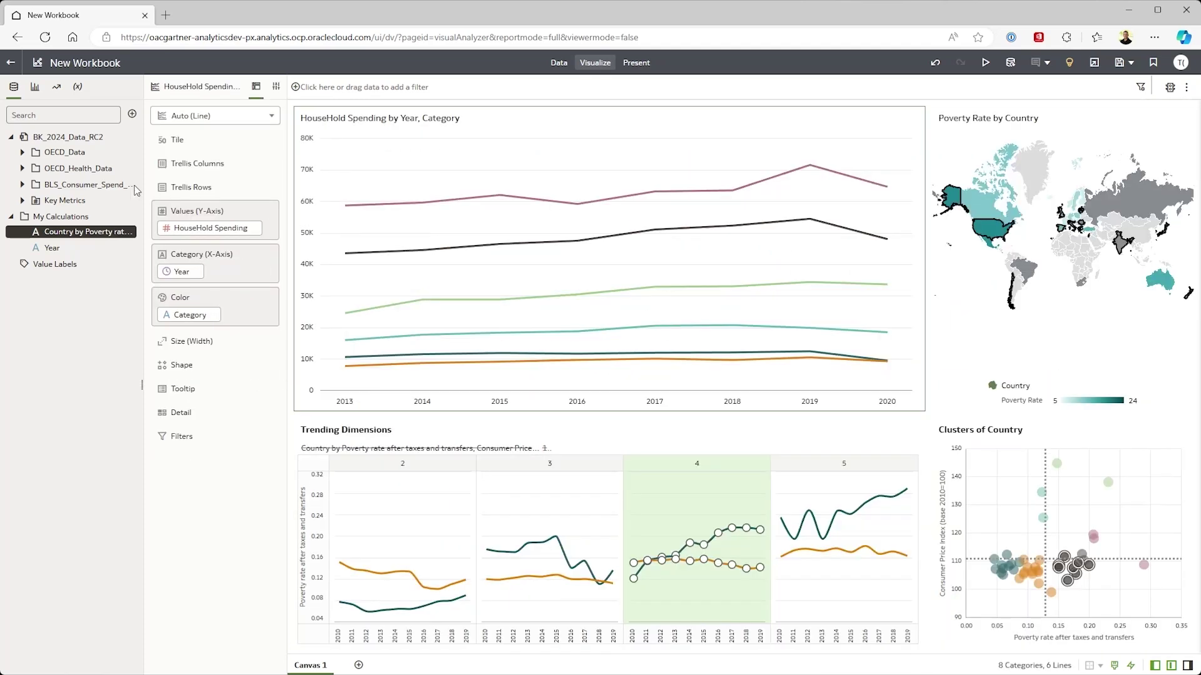
left_click(22, 185)
left_click_drag(81, 250, 203, 168)
Maximize the household spending chart and switch it to a 100% Area chart.
double_click(593, 110)
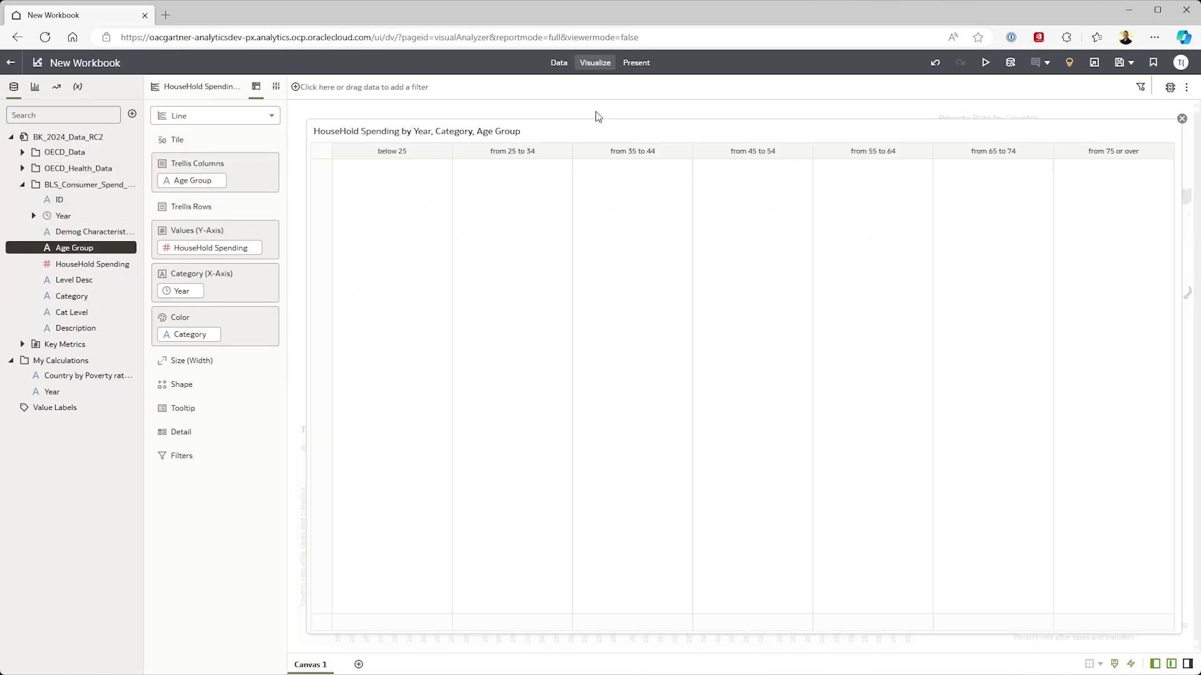
left_click(240, 119)
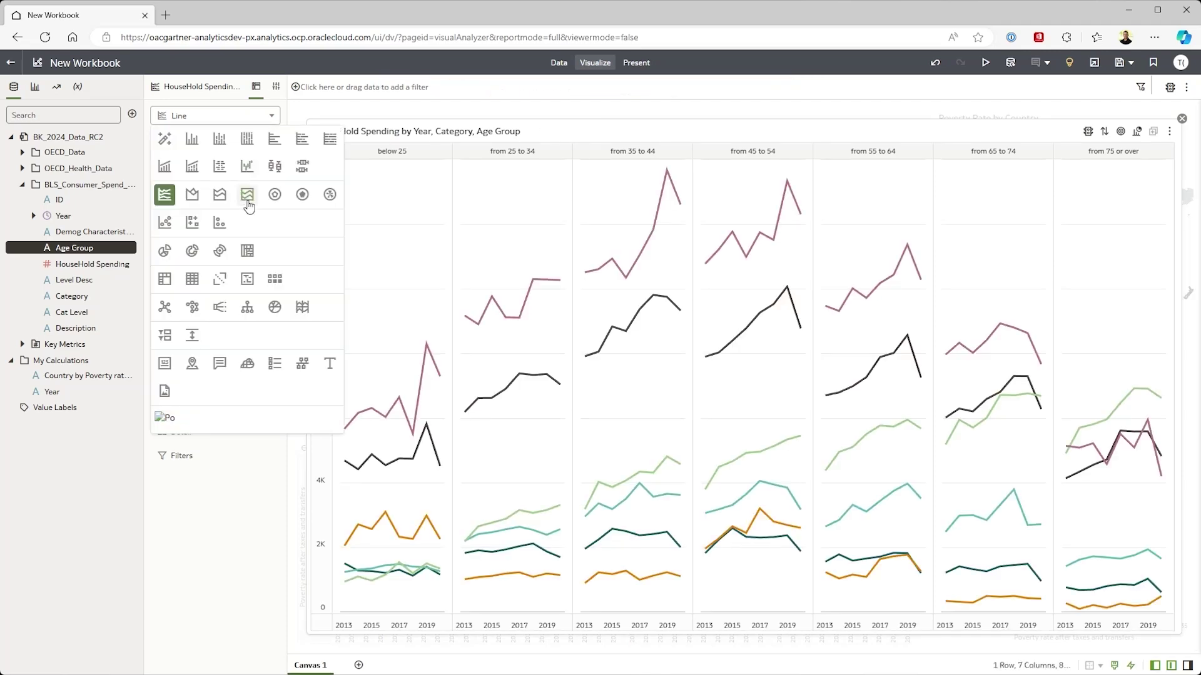
left_click(245, 197)
Highlight the spending categories one by one, then clear the highlighting.
left_click(603, 333)
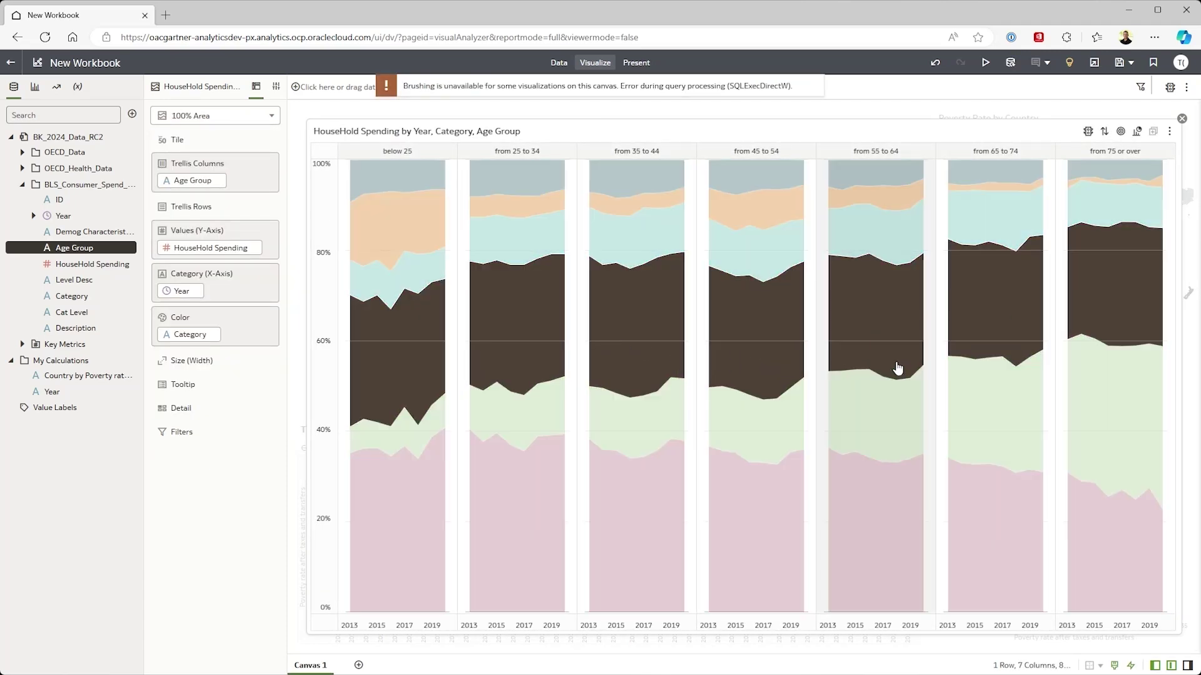
left_click(896, 399)
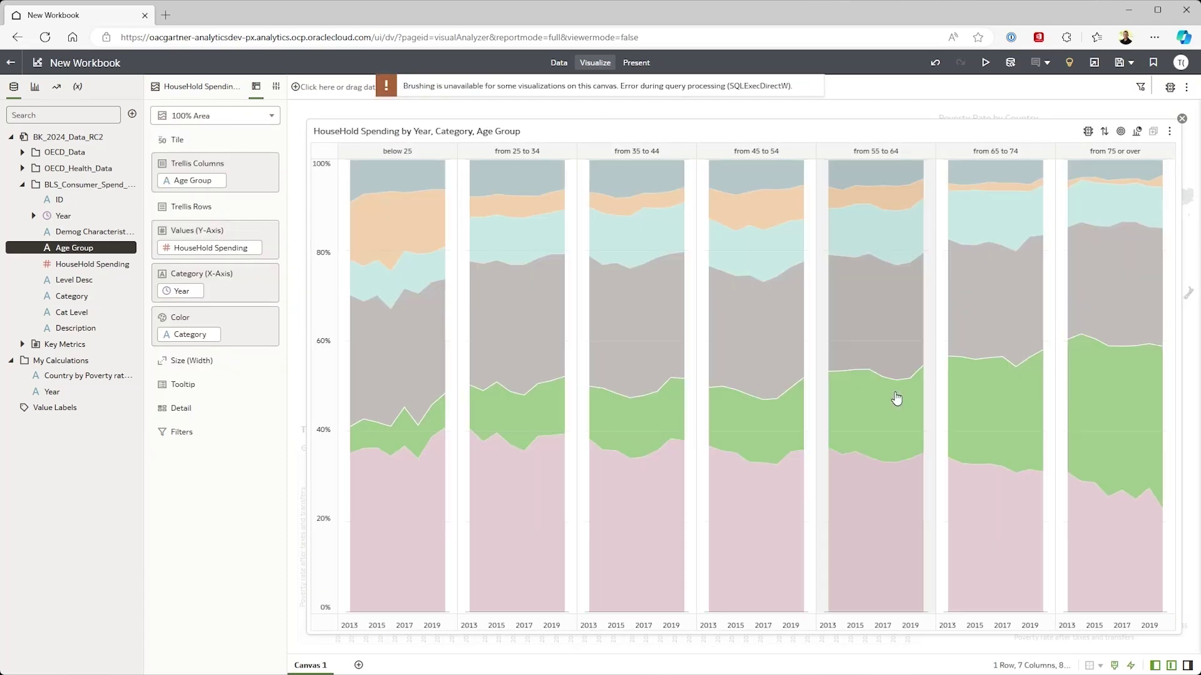
left_click(891, 498)
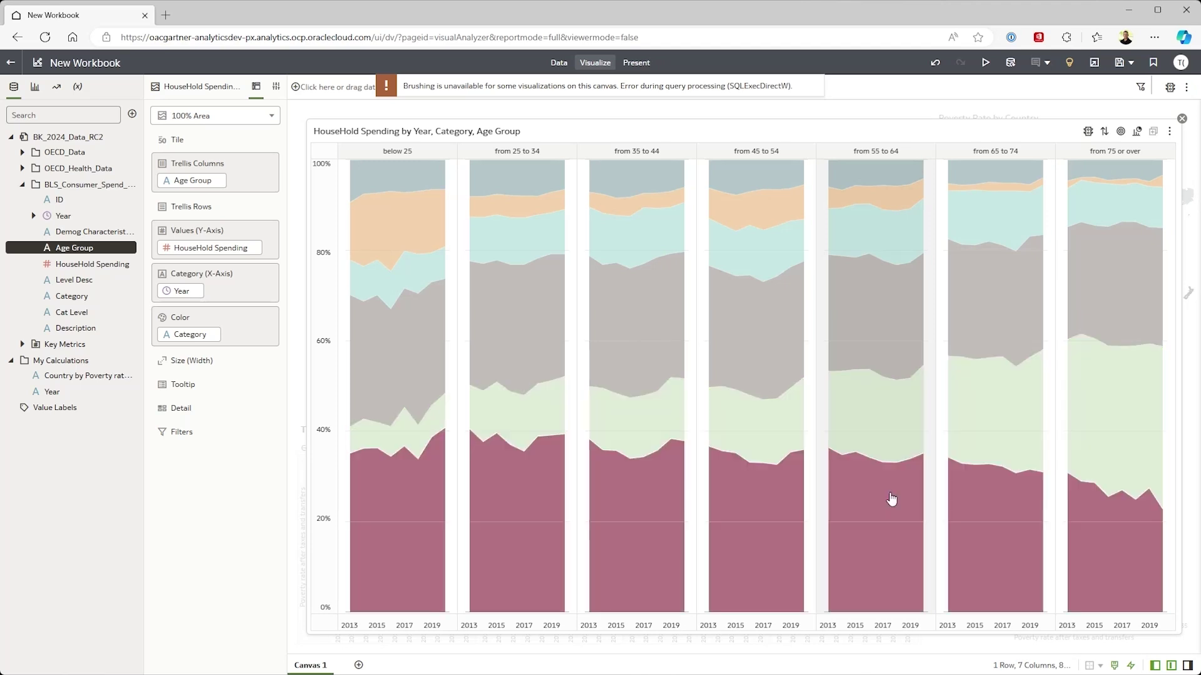
left_click(876, 257)
left_click(882, 201)
left_click(1038, 423)
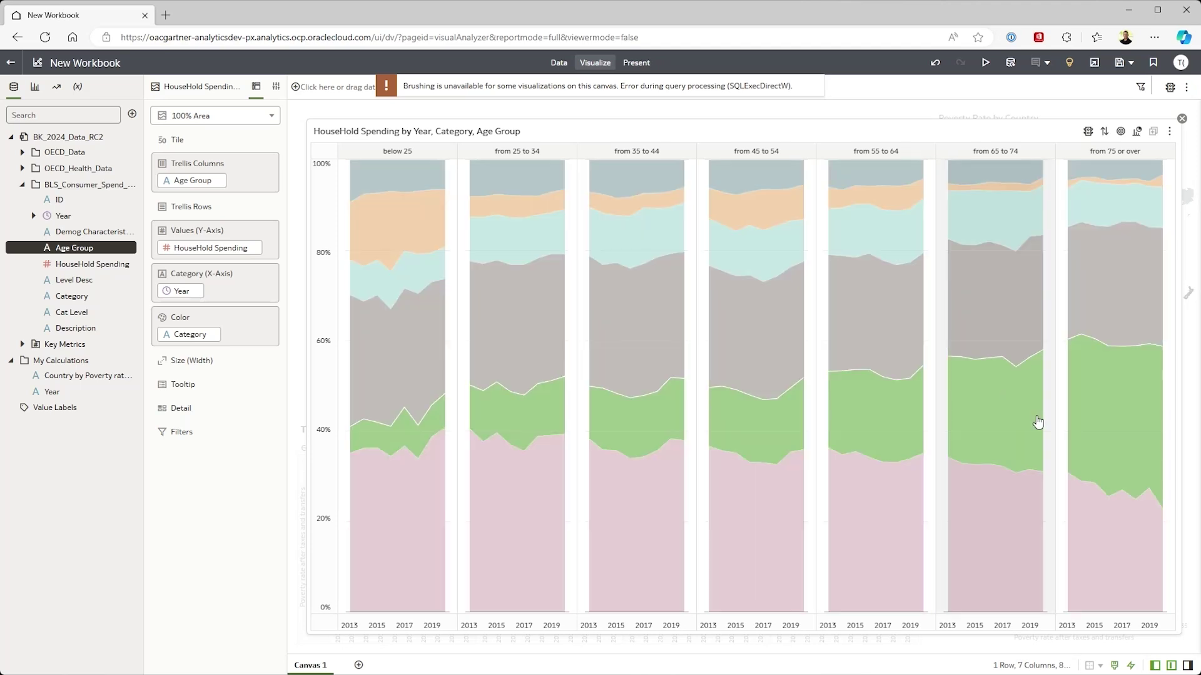
left_click(1052, 429)
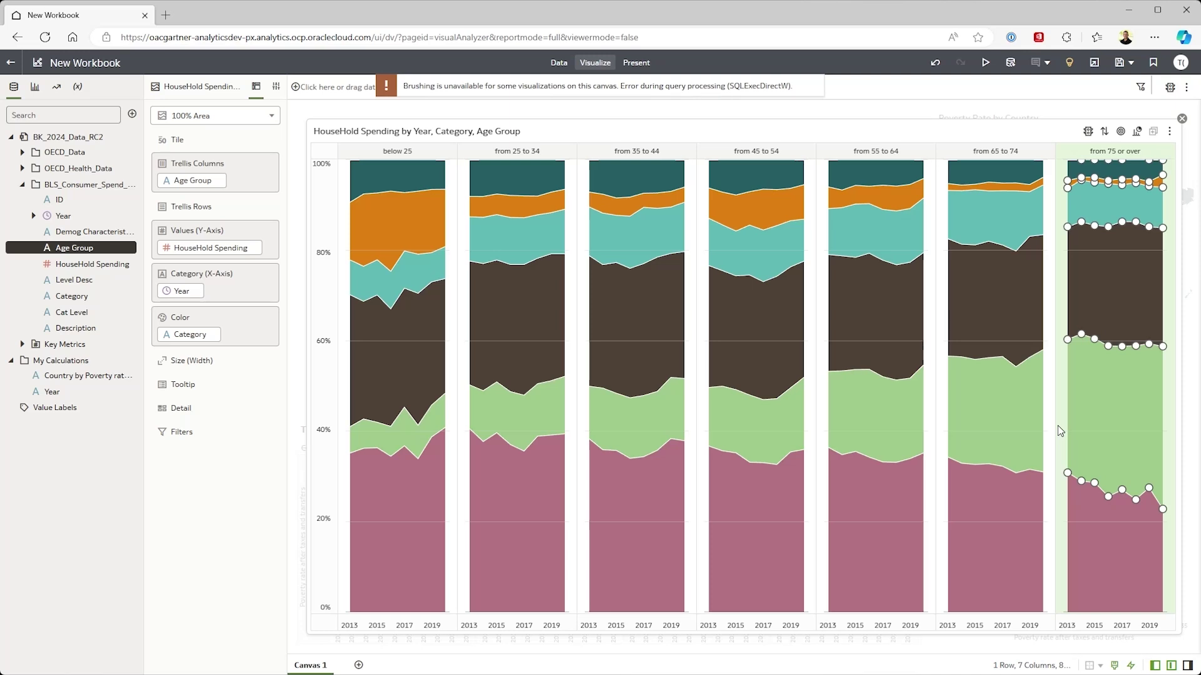
Restore the normal canvas layout and make the household spending chart smaller.
left_click(1181, 118)
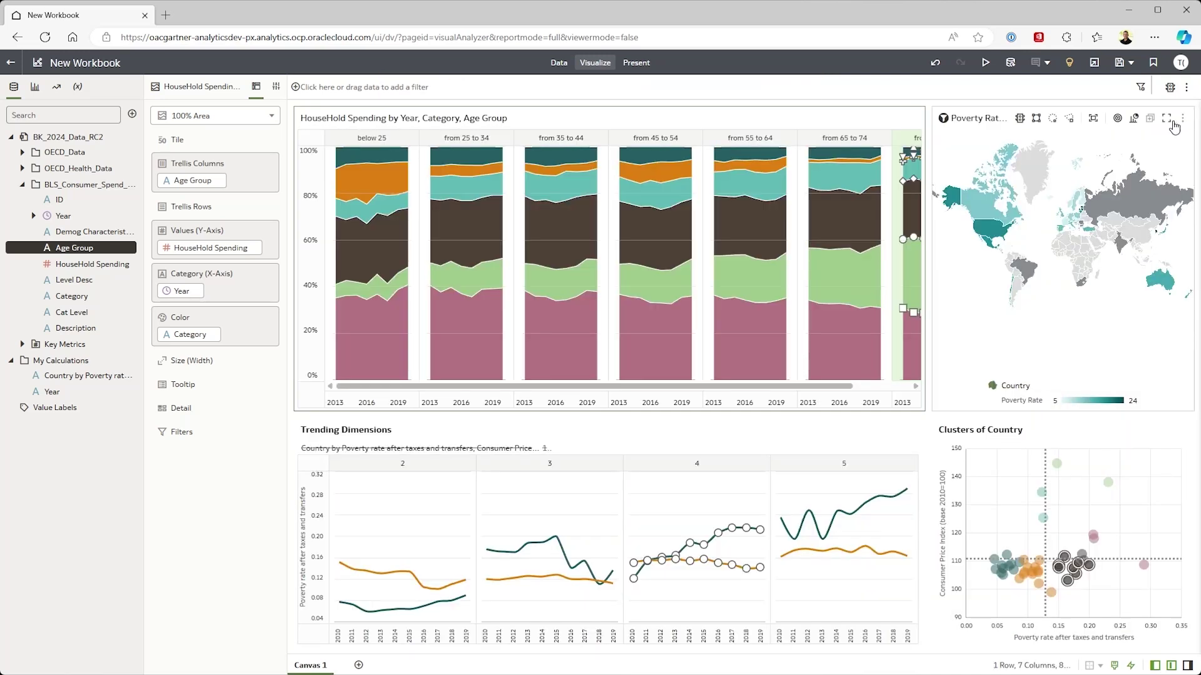
left_click_drag(925, 410, 915, 392)
left_click(579, 428)
Make the poverty map's title font bold at size 16.
left_click(961, 126)
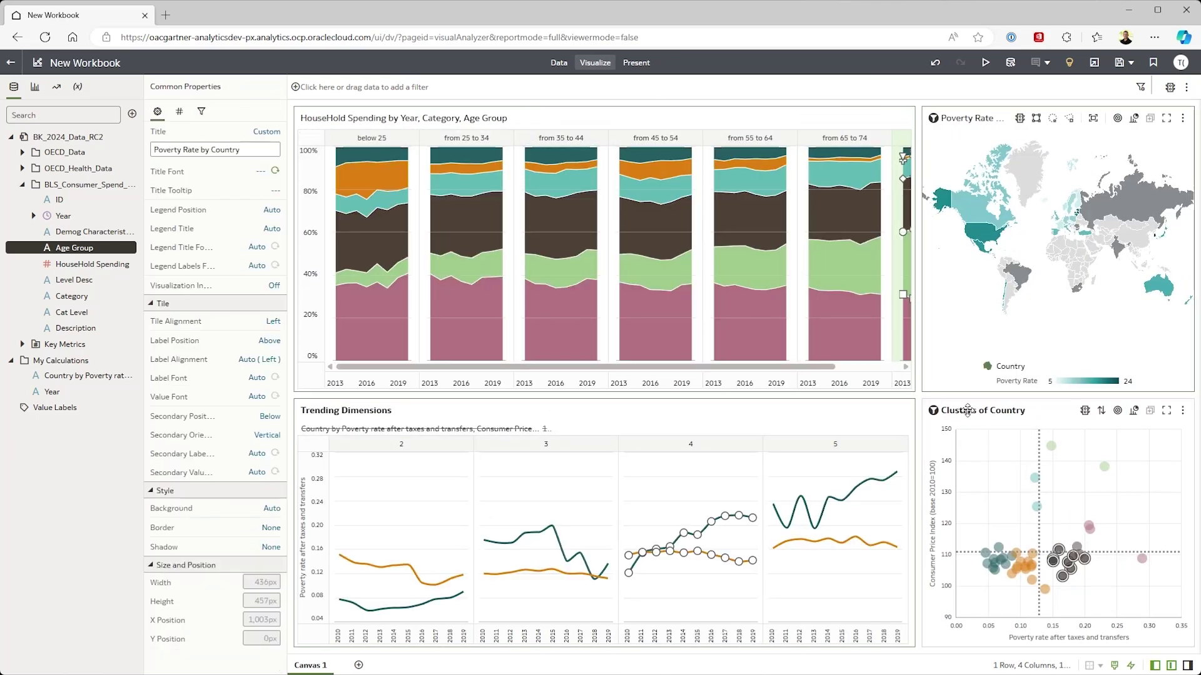
left_click(258, 179)
left_click(283, 214)
left_click(386, 191)
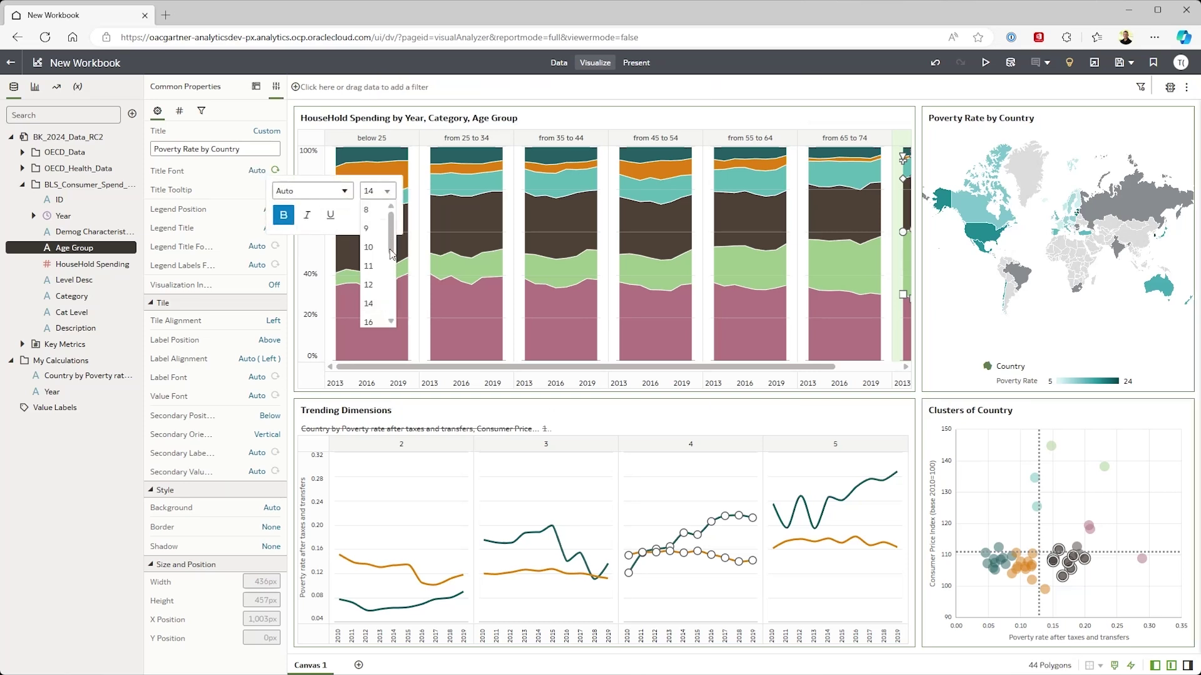
left_click(377, 266)
Give the poverty map a rounded border and a shadow, then hide the properties pane.
left_click(271, 527)
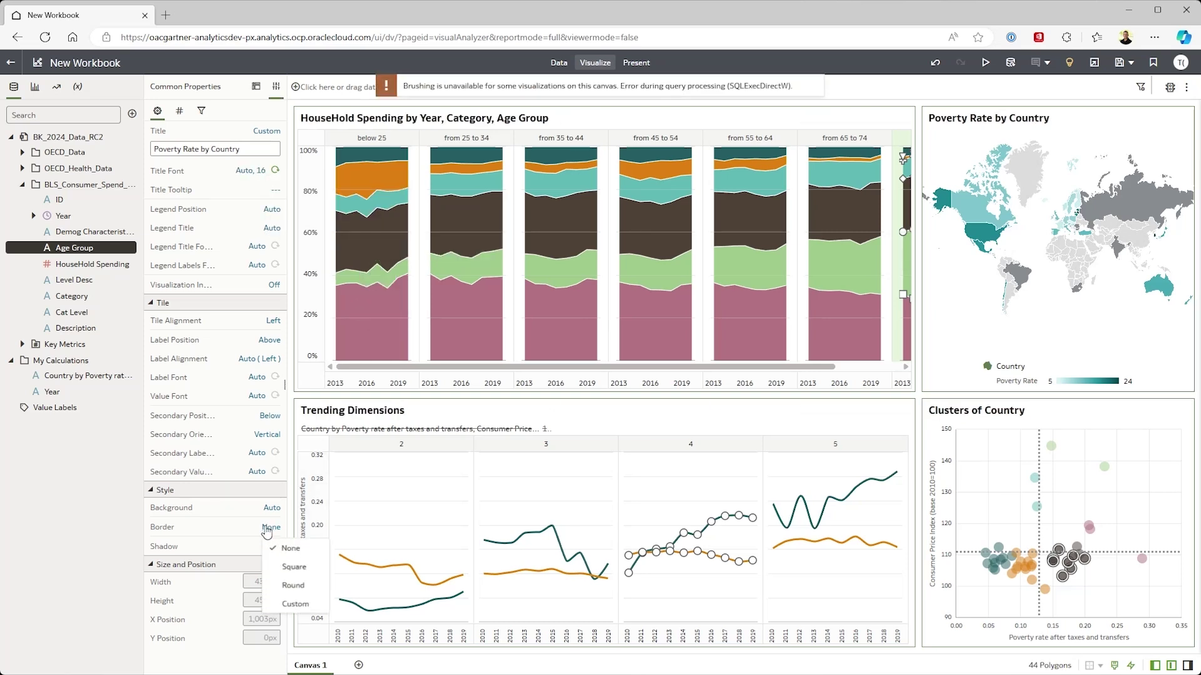
left_click(286, 591)
left_click(271, 546)
left_click(340, 628)
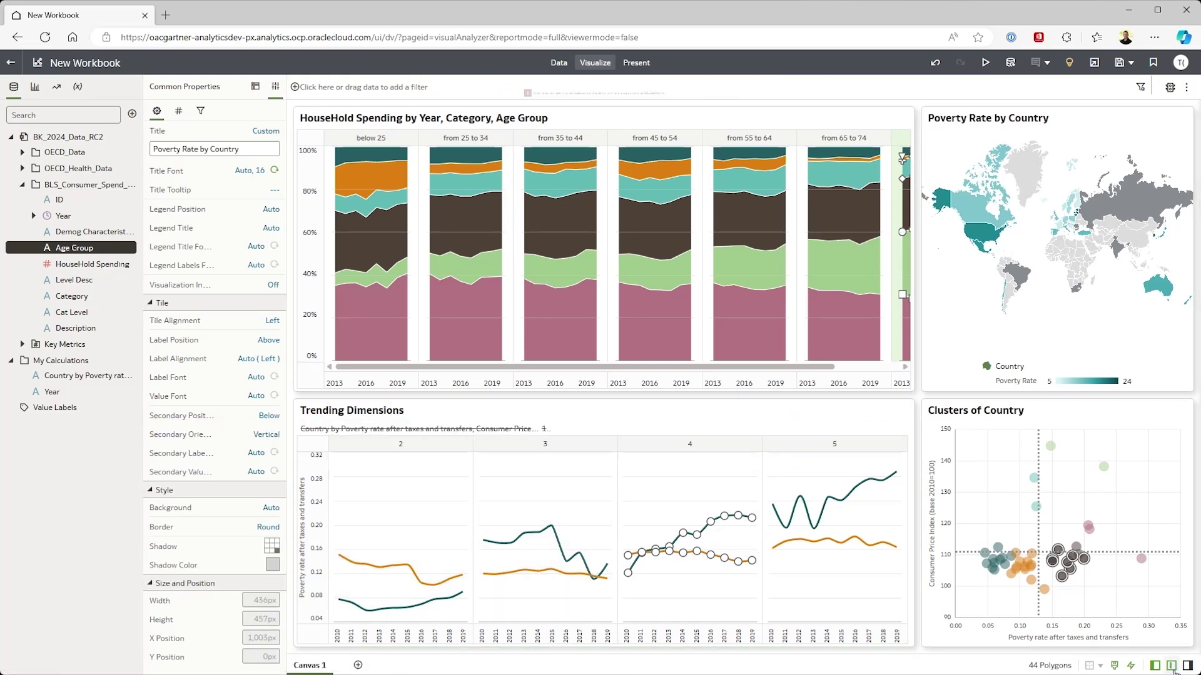
left_click(796, 341)
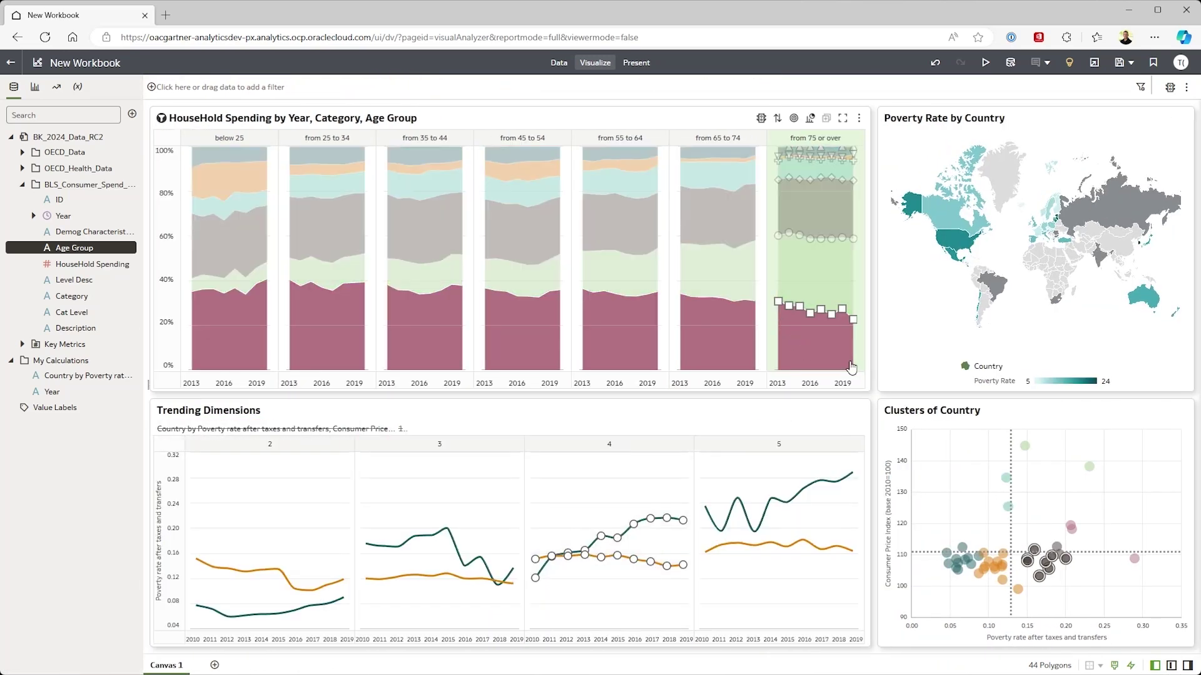
Share the canvas to Teams team OAC Demo, channel General, with a pasted message.
left_click(1093, 65)
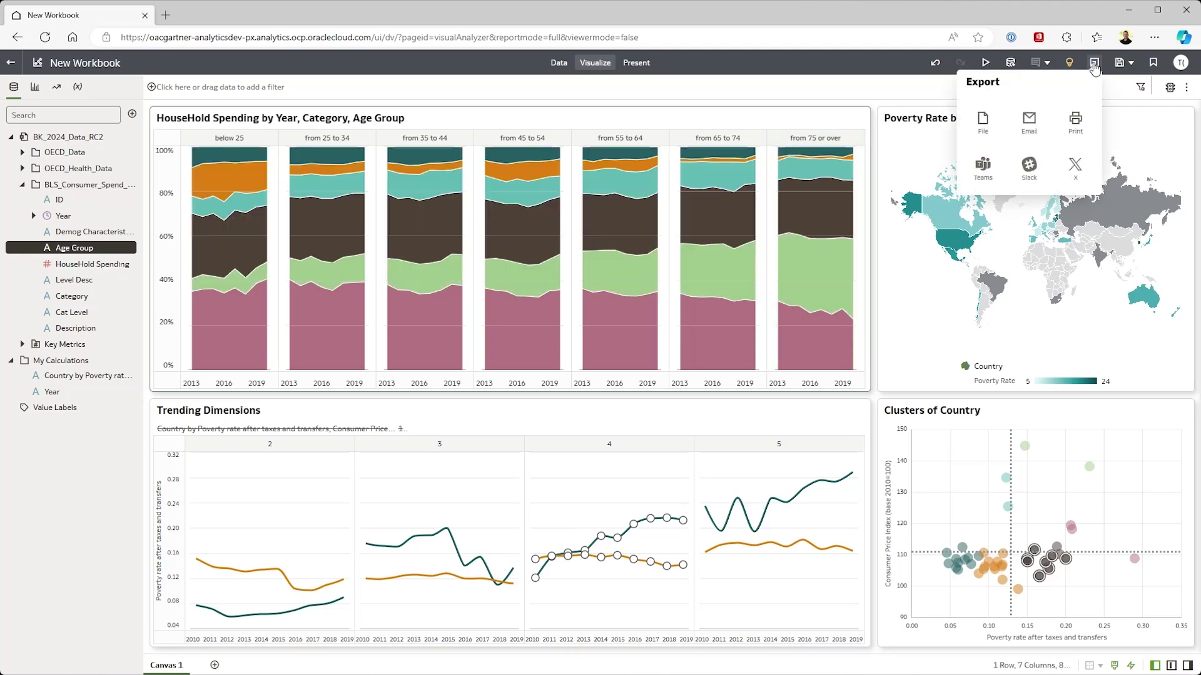
left_click(980, 168)
left_click(615, 261)
left_click(606, 385)
left_click(612, 281)
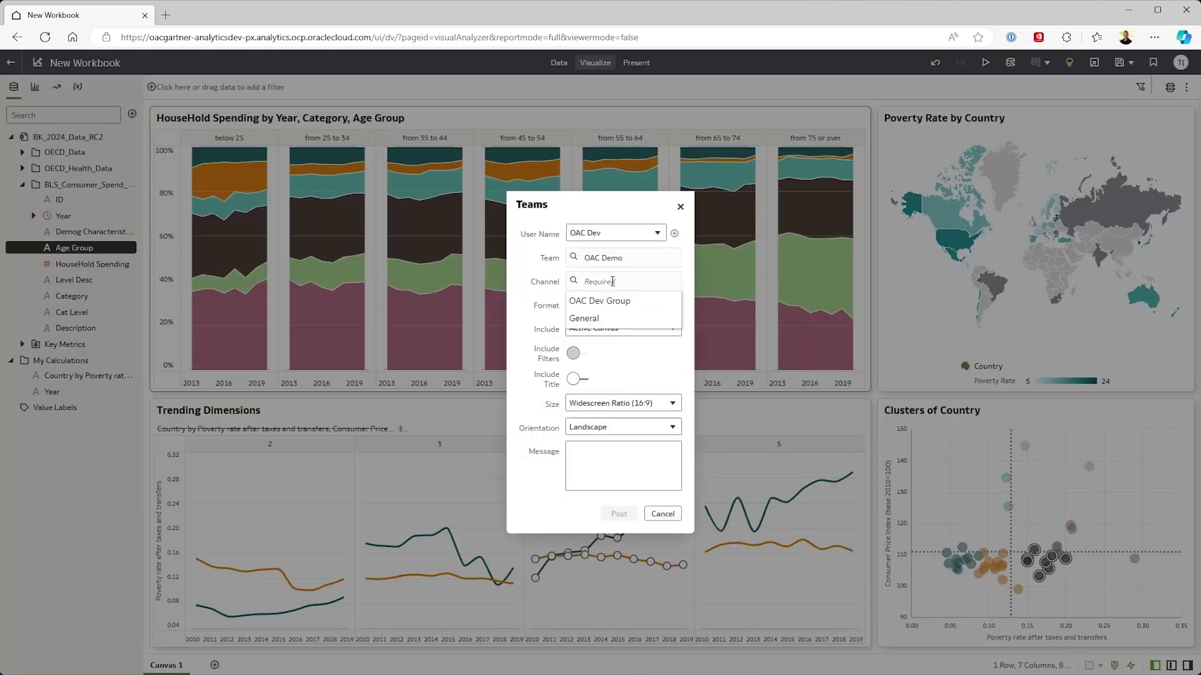
left_click(610, 321)
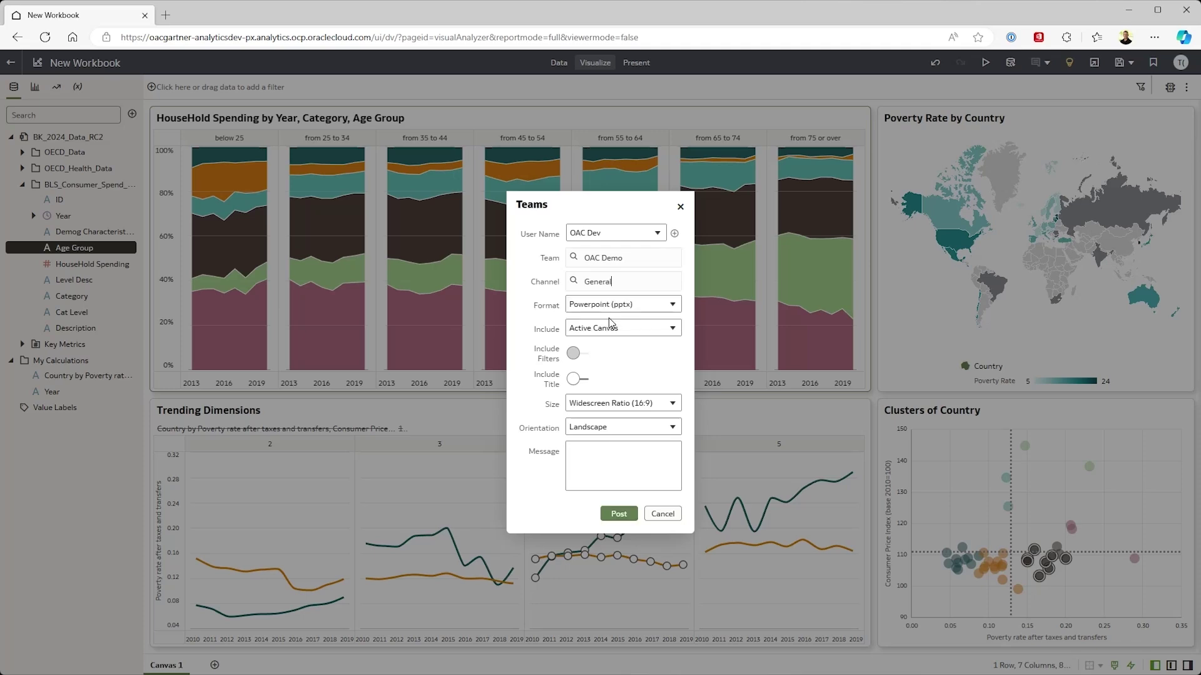
key("ctrl+v")
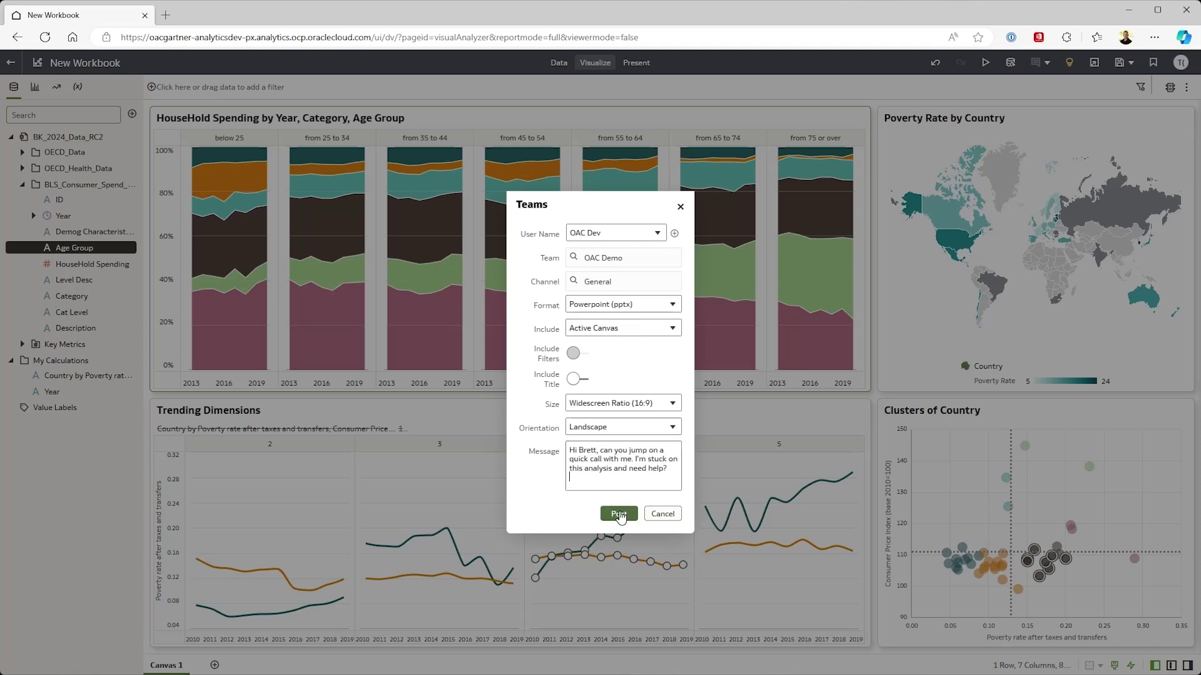
left_click(618, 513)
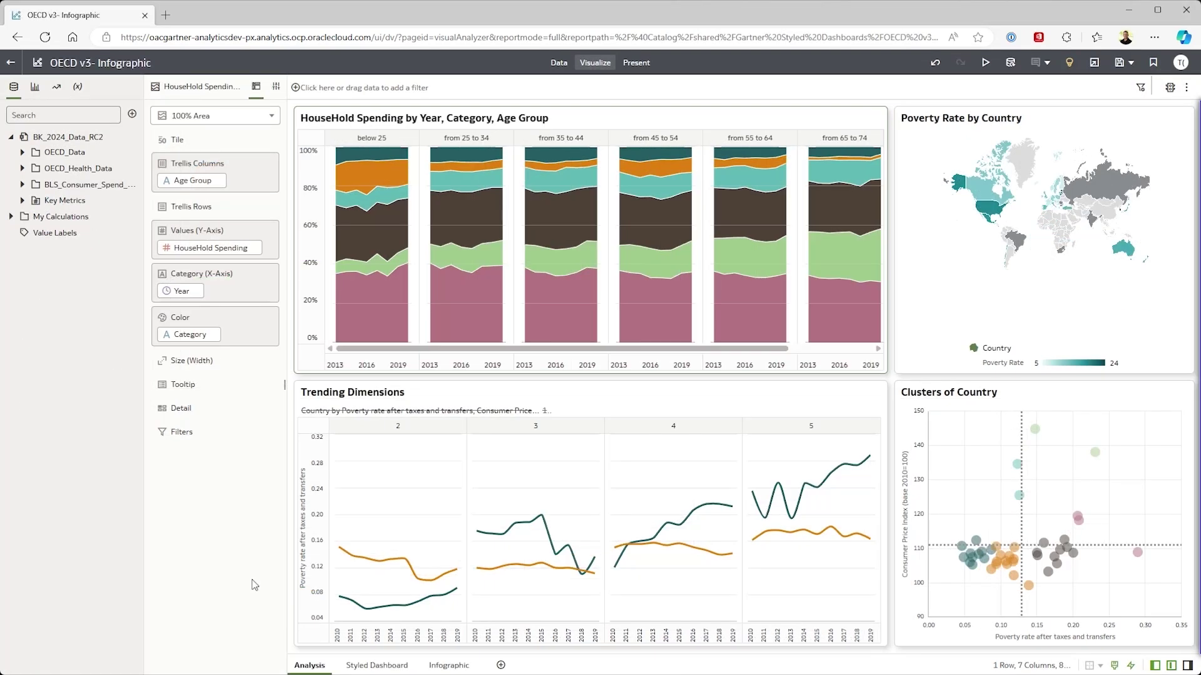
Switch to the Styled Dashboard canvas and scroll through the OECD Poverty Analysis dashboard.
left_click(364, 666)
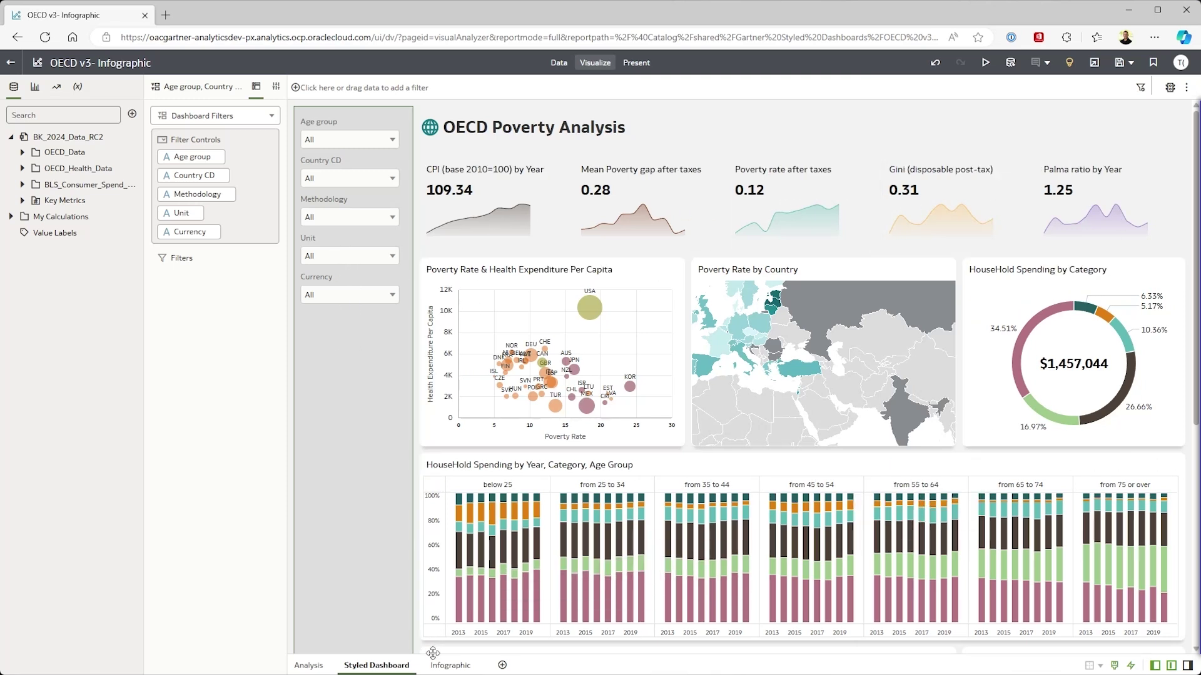
scroll(433, 651, "down", 5)
scroll(436, 650, "up", 5)
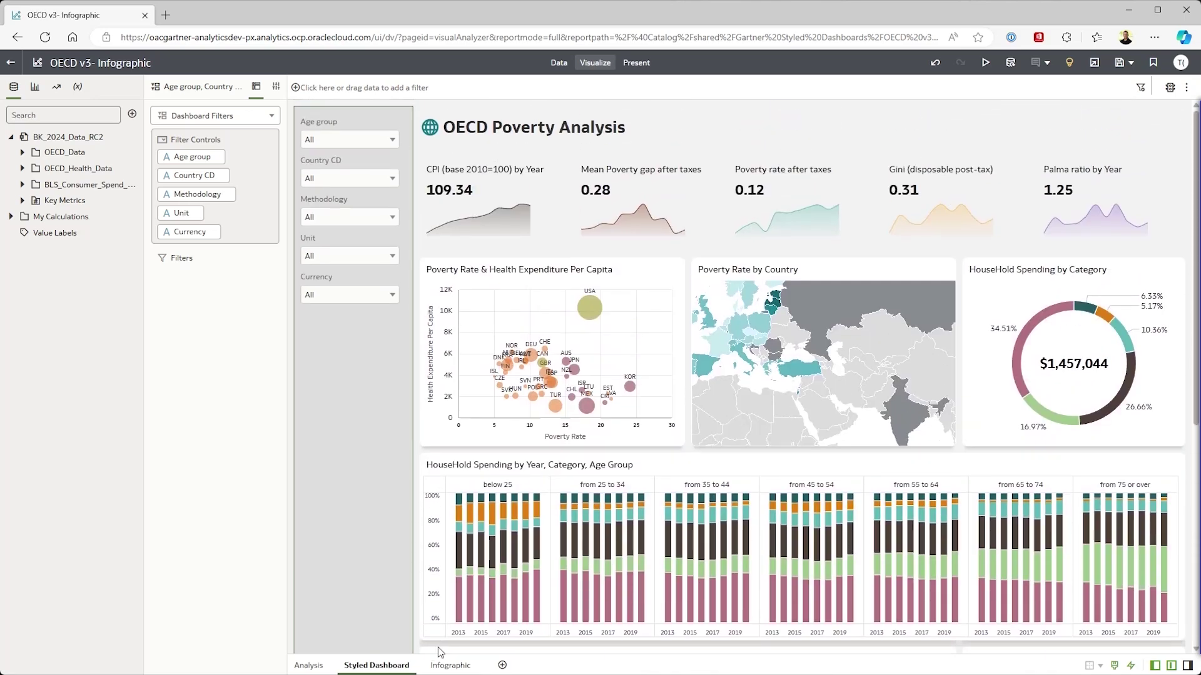
Switch to the Infographic canvas, scroll through it, and deselect the area chart.
left_click(440, 665)
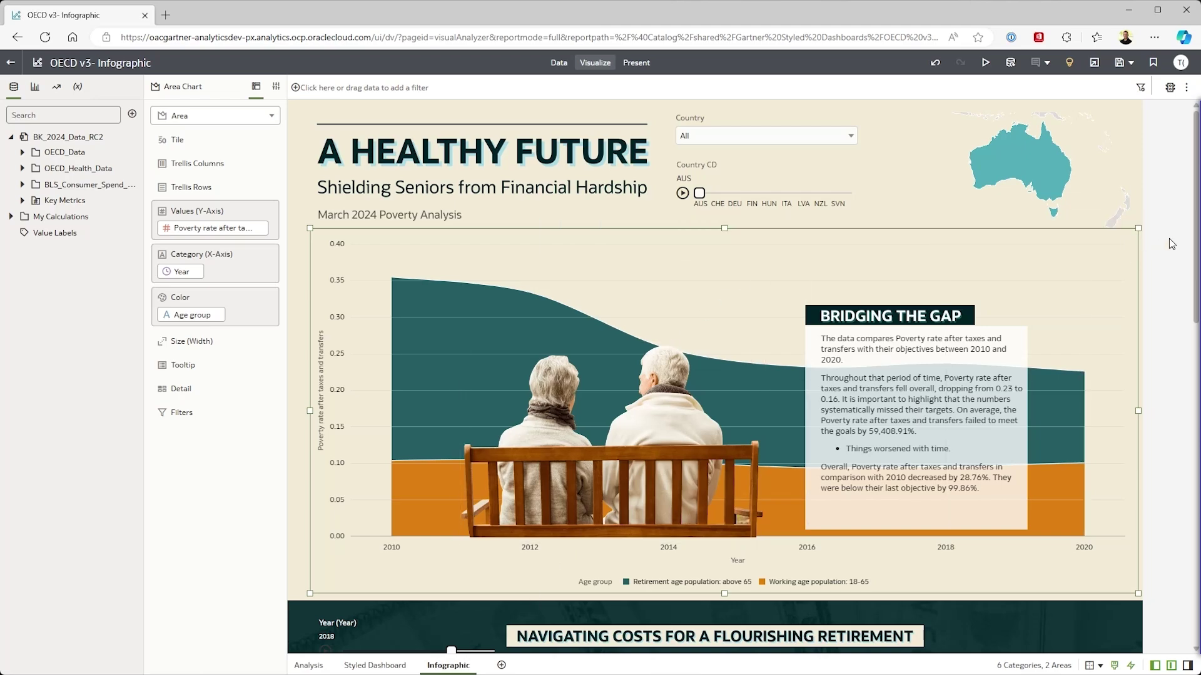
scroll(1115, 300, "down", 5)
scroll(1115, 303, "up", 5)
left_click(1186, 305)
Preview the infographic, fit it to the page, then return it to original size.
left_click(985, 62)
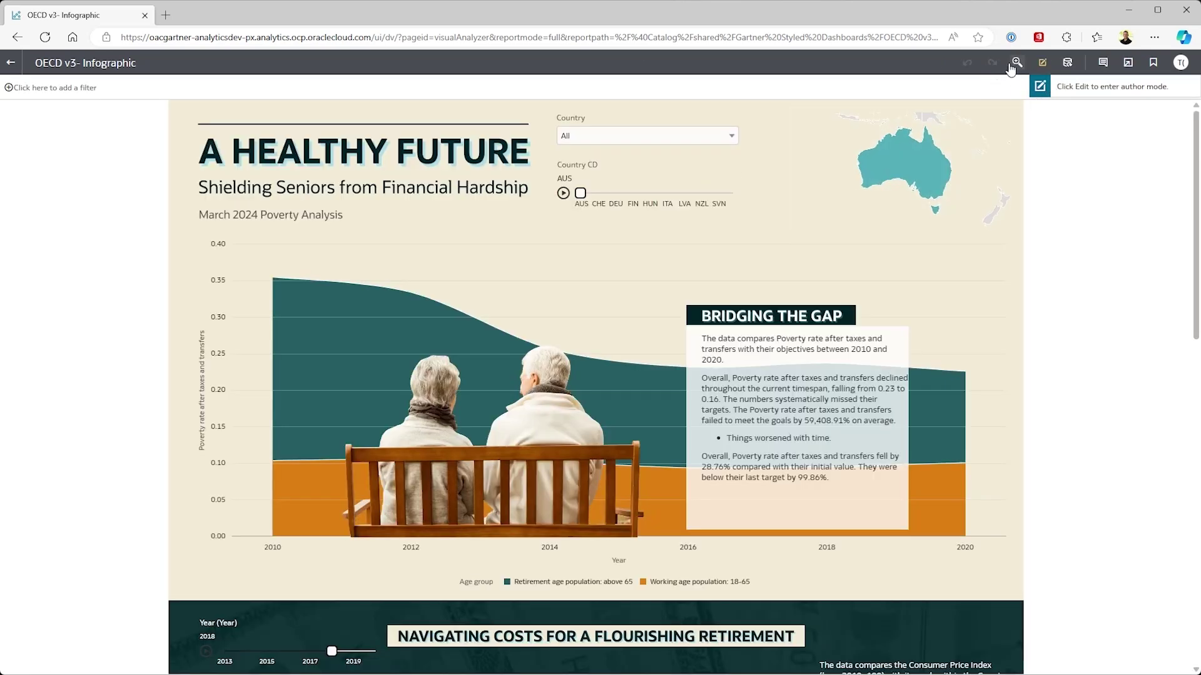
left_click(1016, 63)
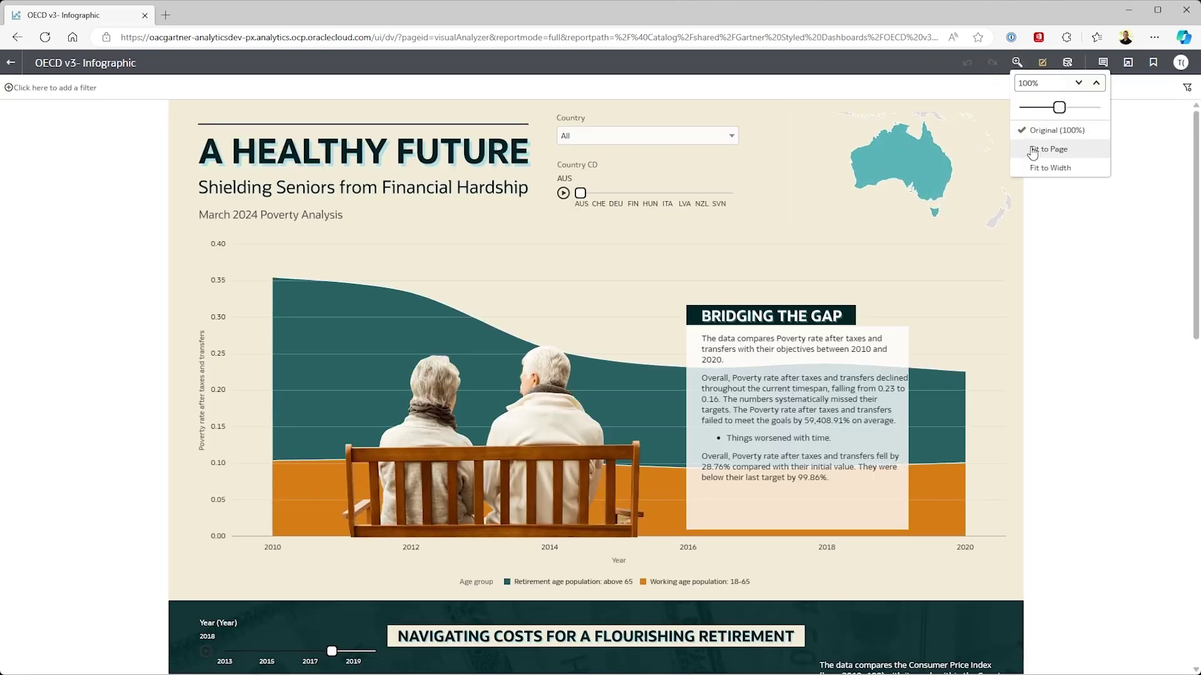
left_click(1035, 149)
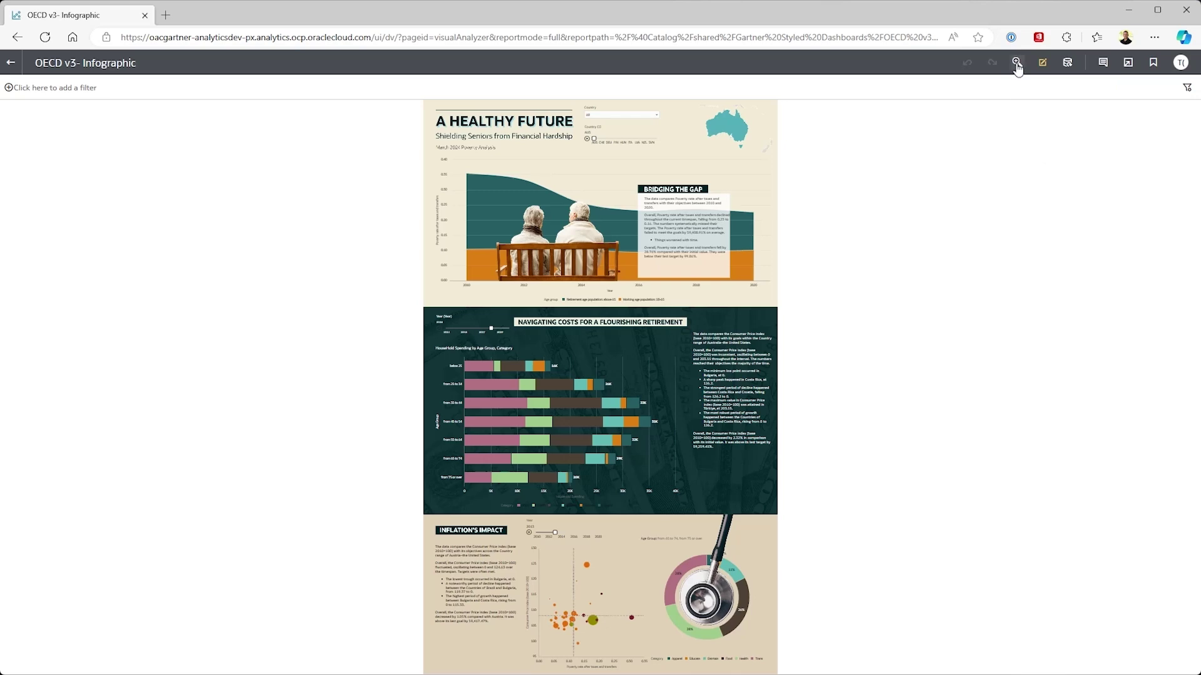
left_click(1017, 63)
left_click(1031, 129)
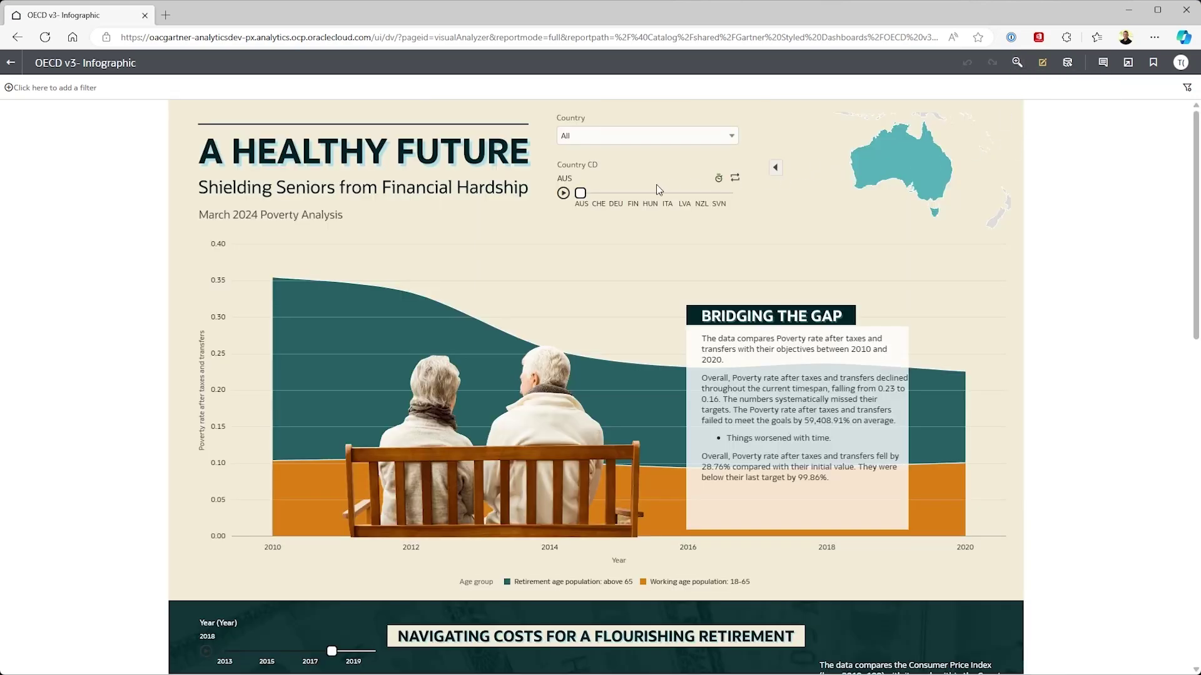
Play the country animation through the infographic, then switch the workbook to editing.
left_click(562, 194)
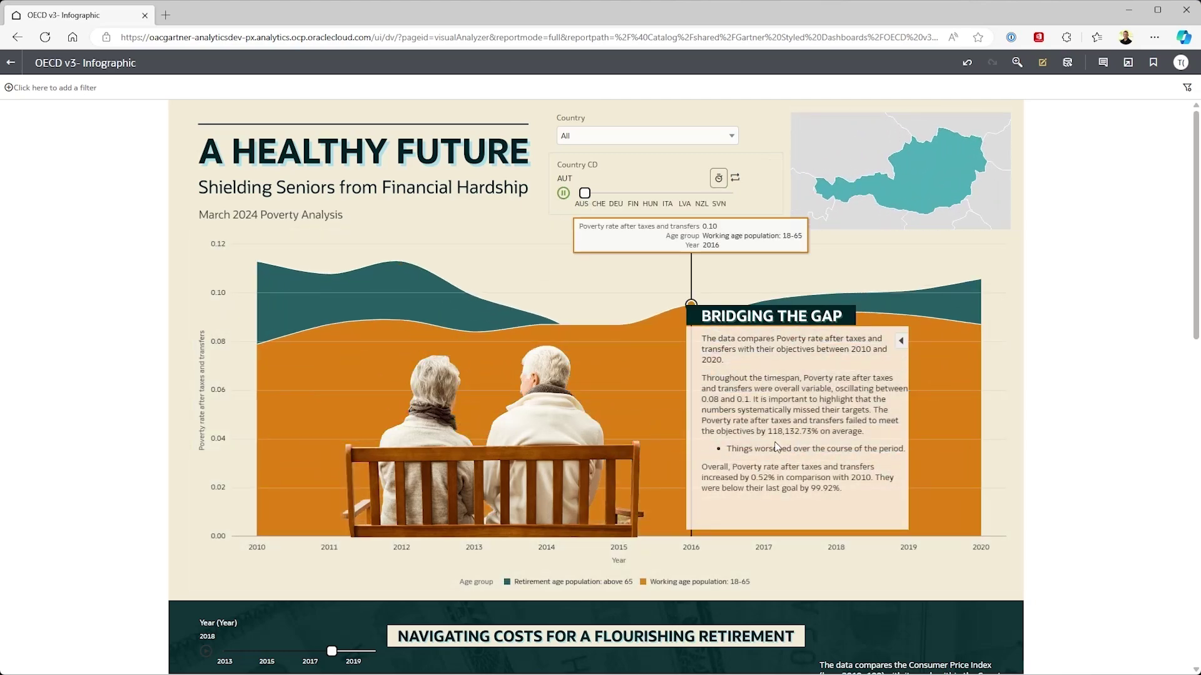
scroll(617, 412, "down", 5)
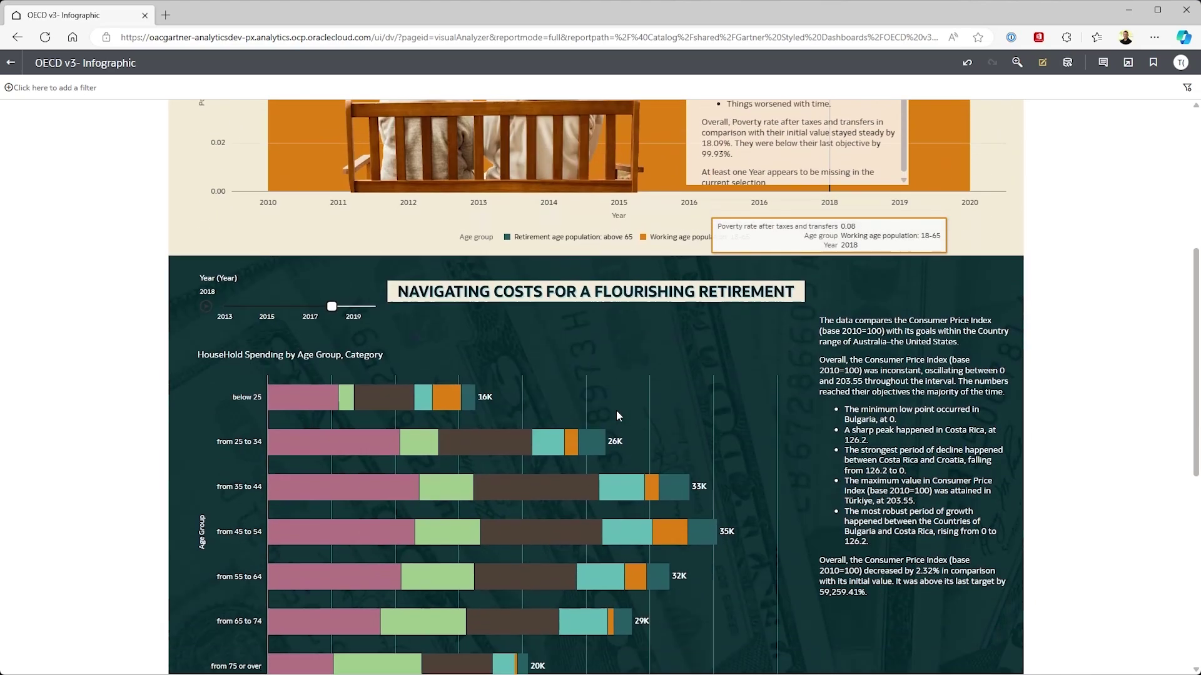
scroll(616, 411, "up", 5)
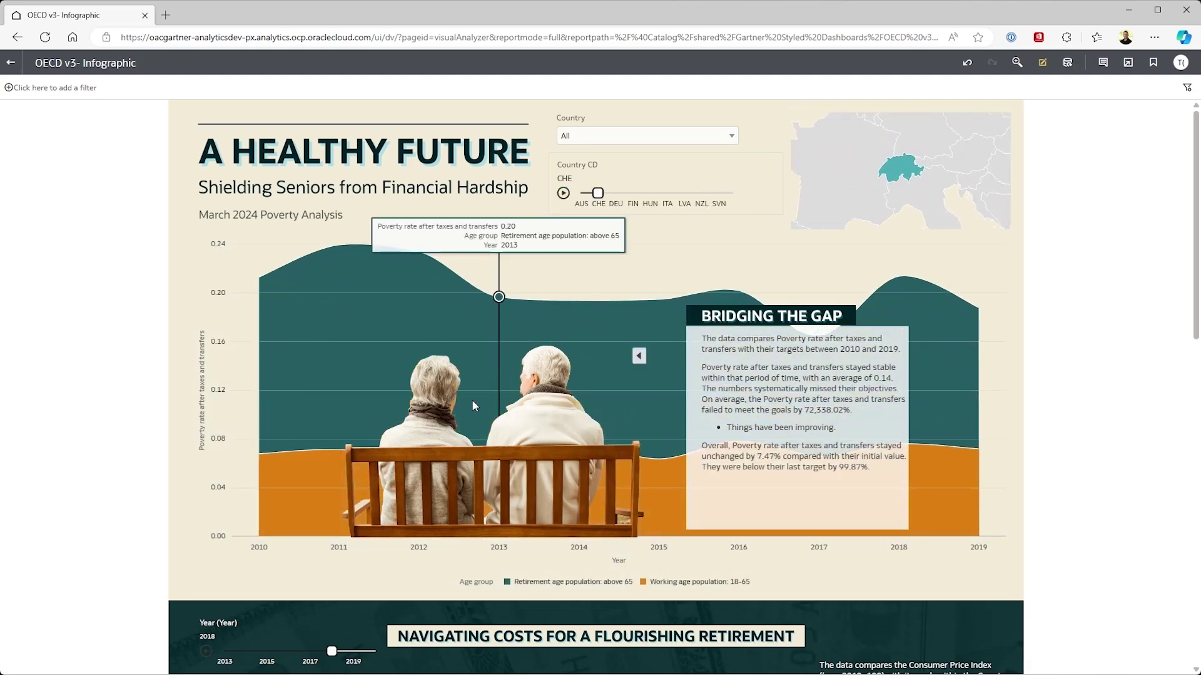
left_click(1042, 63)
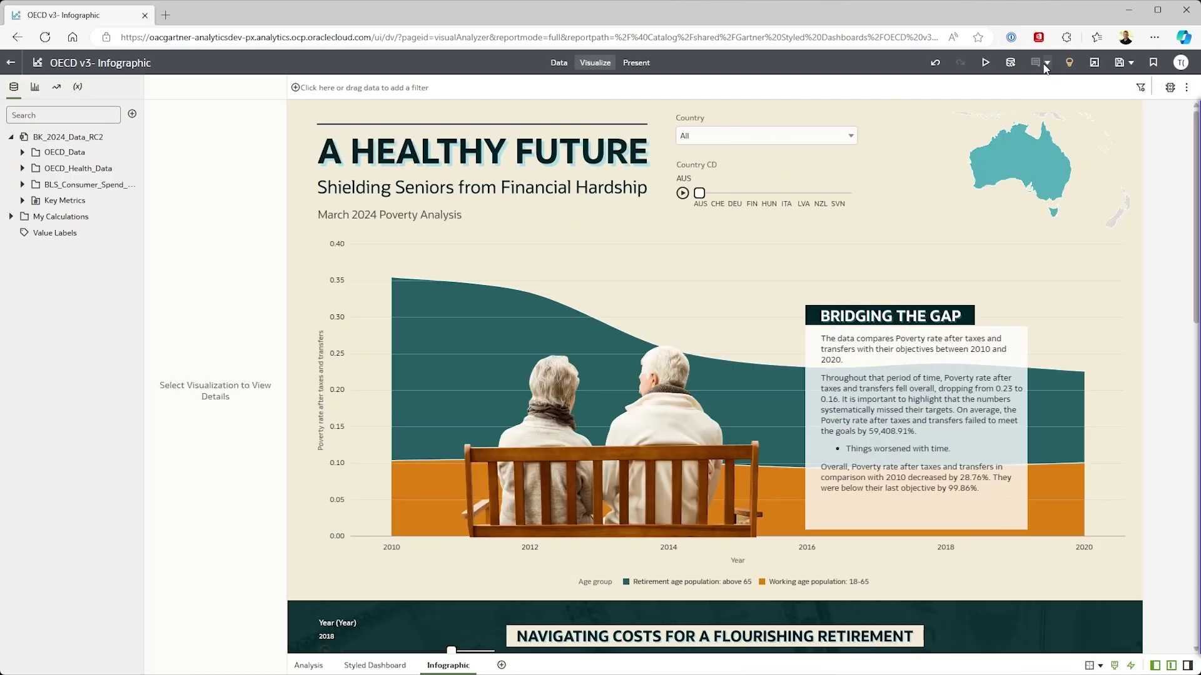
In the Present settings, show the Styled Dashboard canvas and bring up export options.
left_click(636, 65)
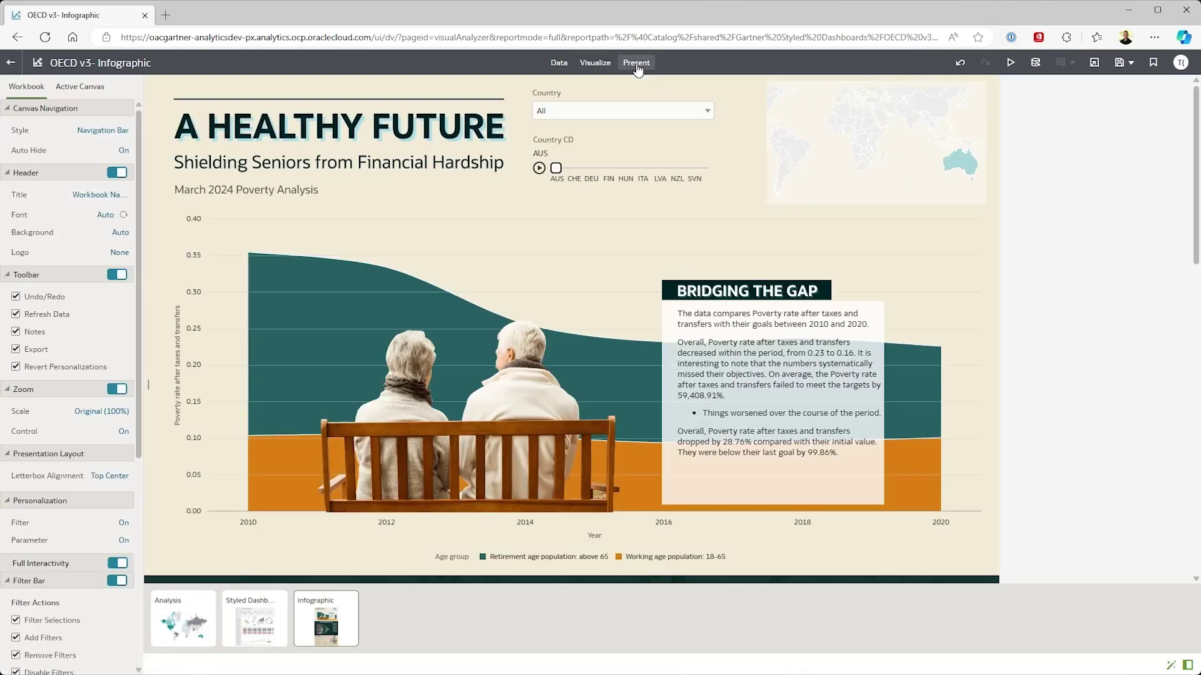
left_click(267, 605)
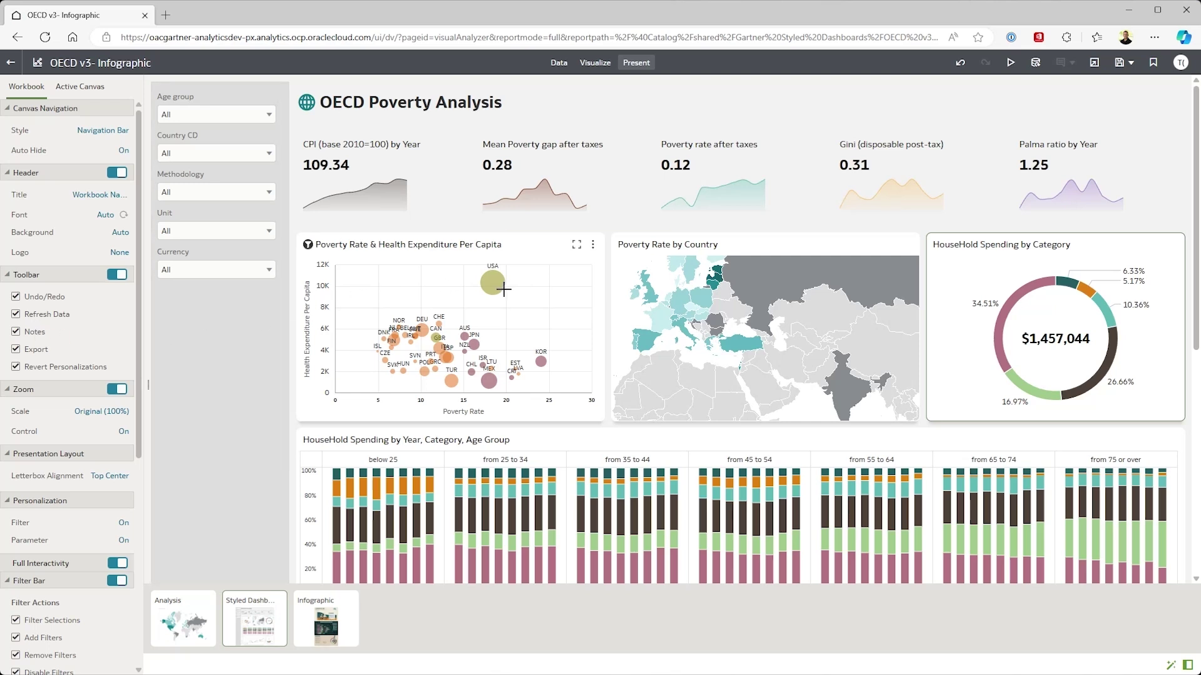
mouse_move(499, 298)
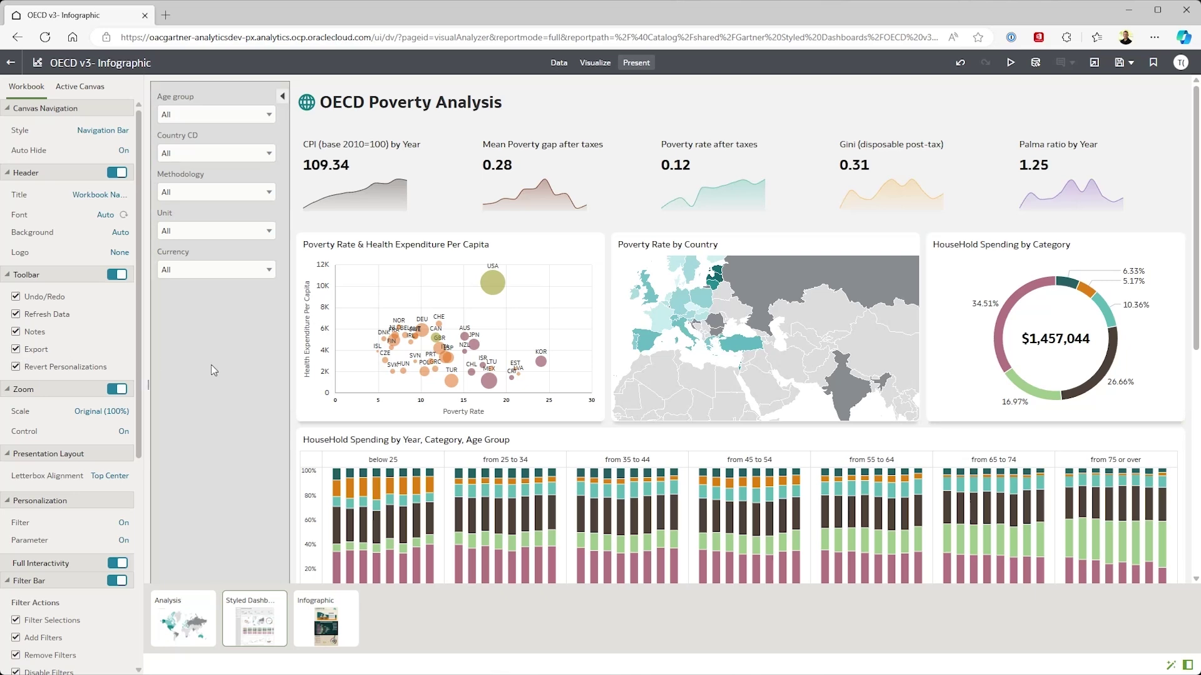
left_click(1094, 63)
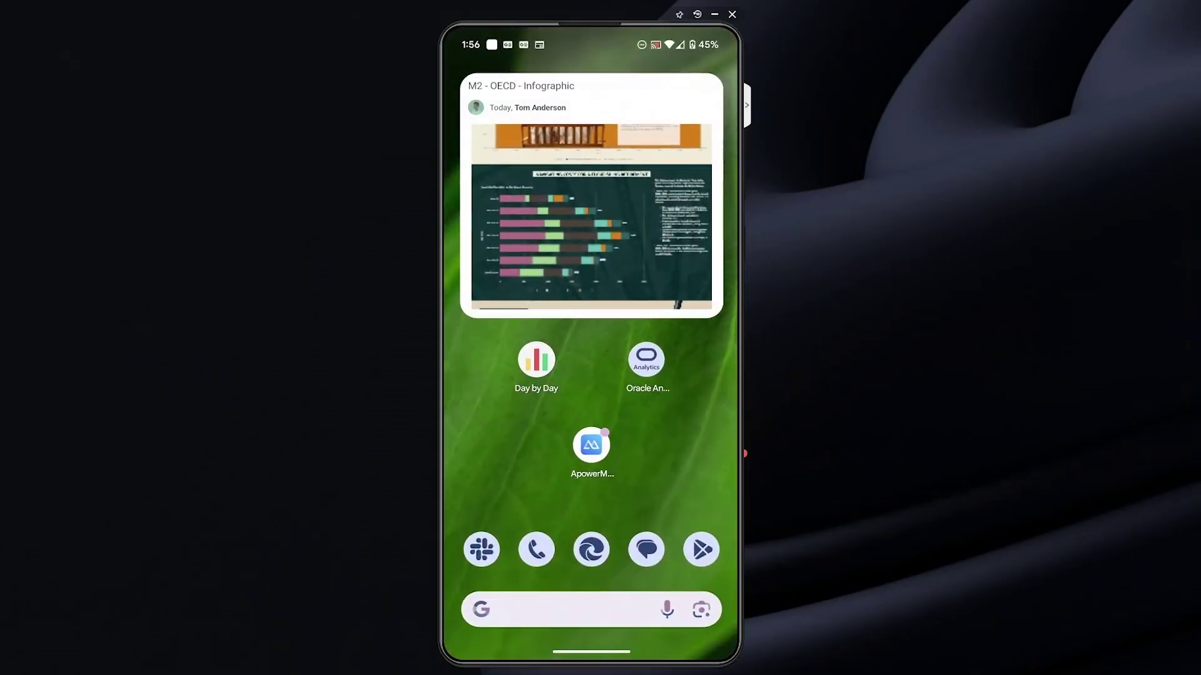
Open M2 - OECD - Infographic in the mobile app and filter Country to Austria.
left_click(645, 359)
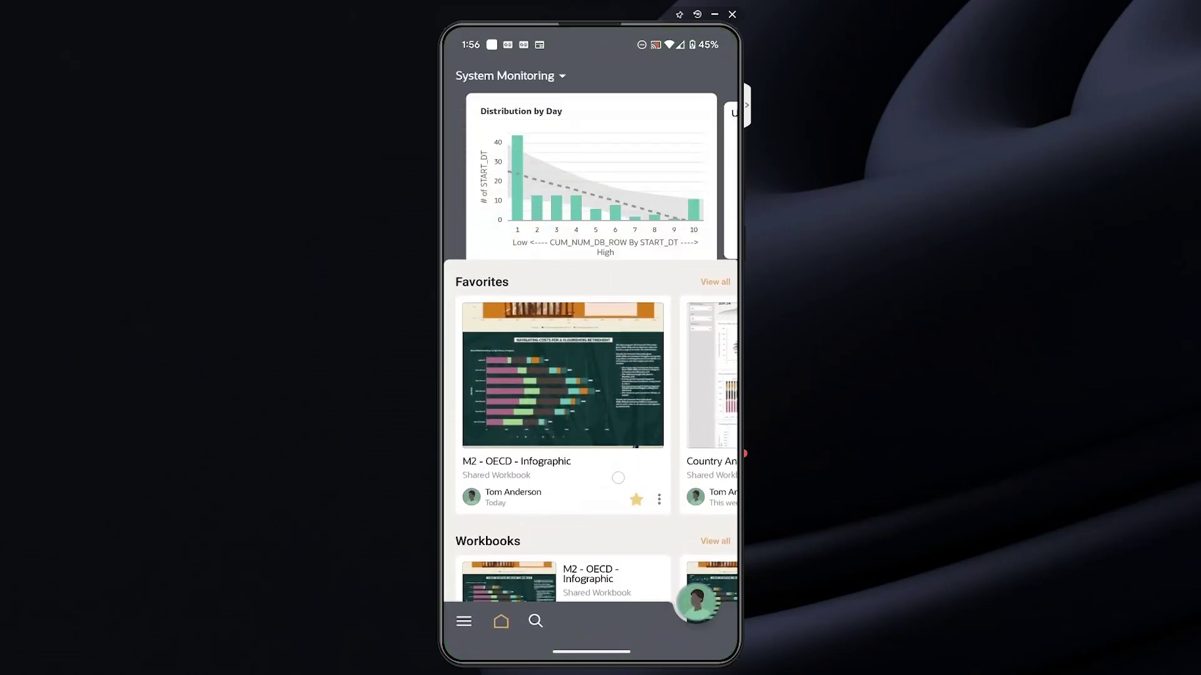
scroll(590, 375, "down", 5)
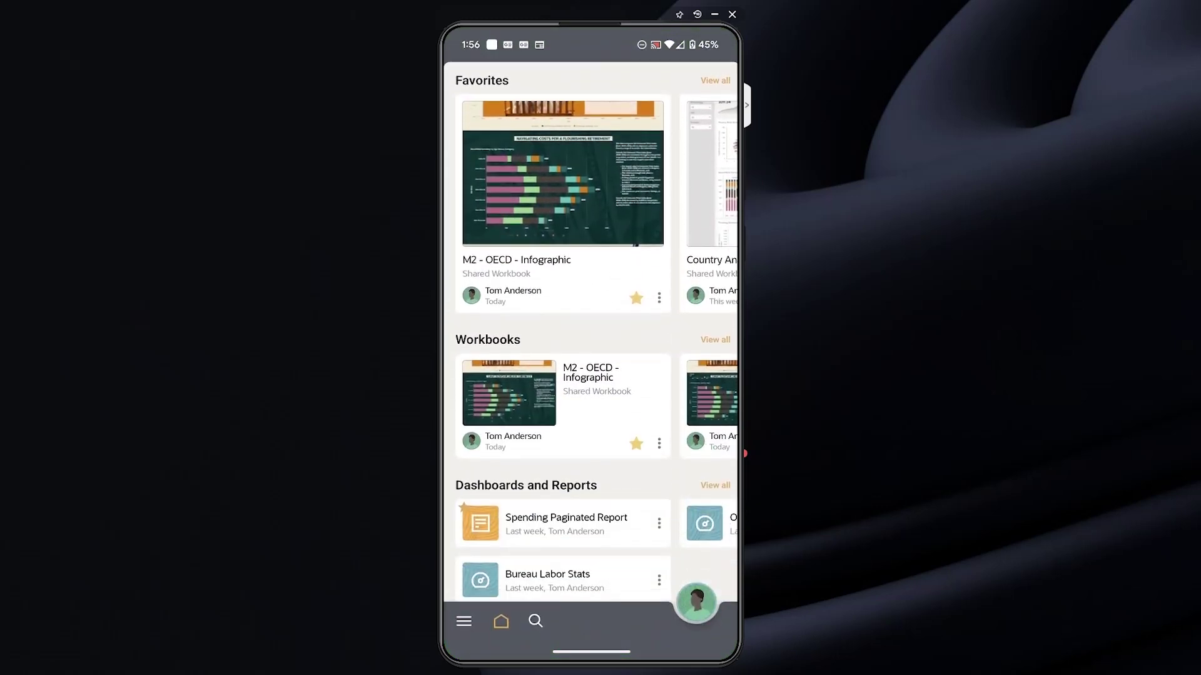
left_click(562, 188)
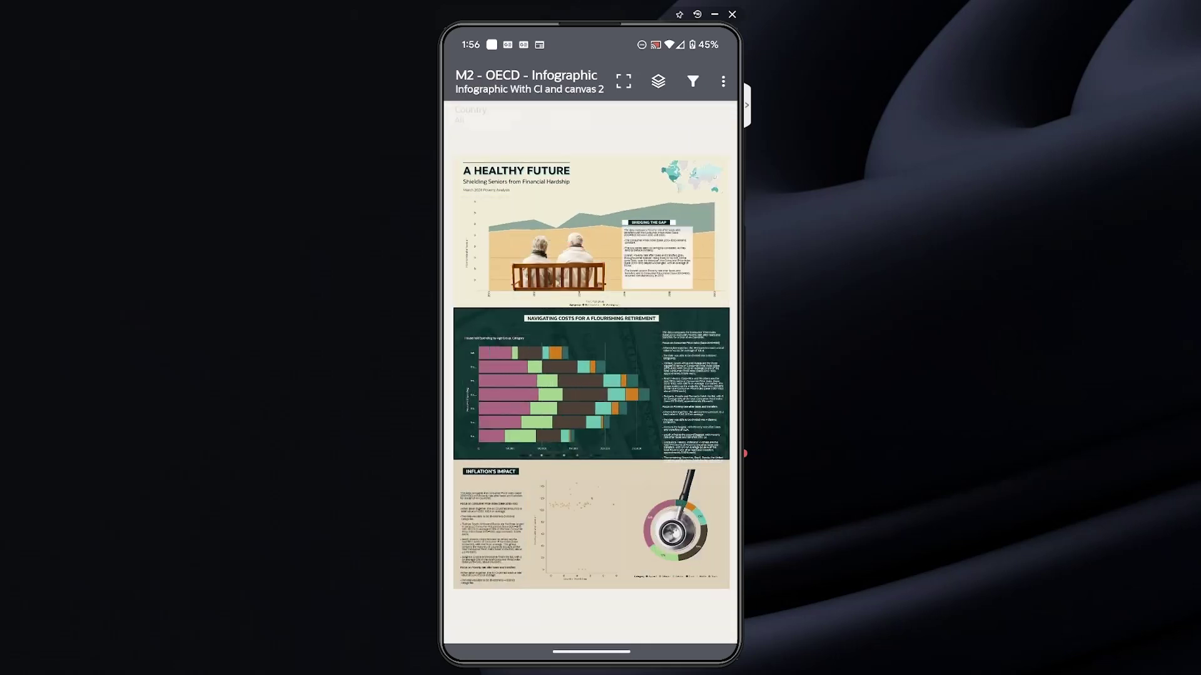
left_click(489, 124)
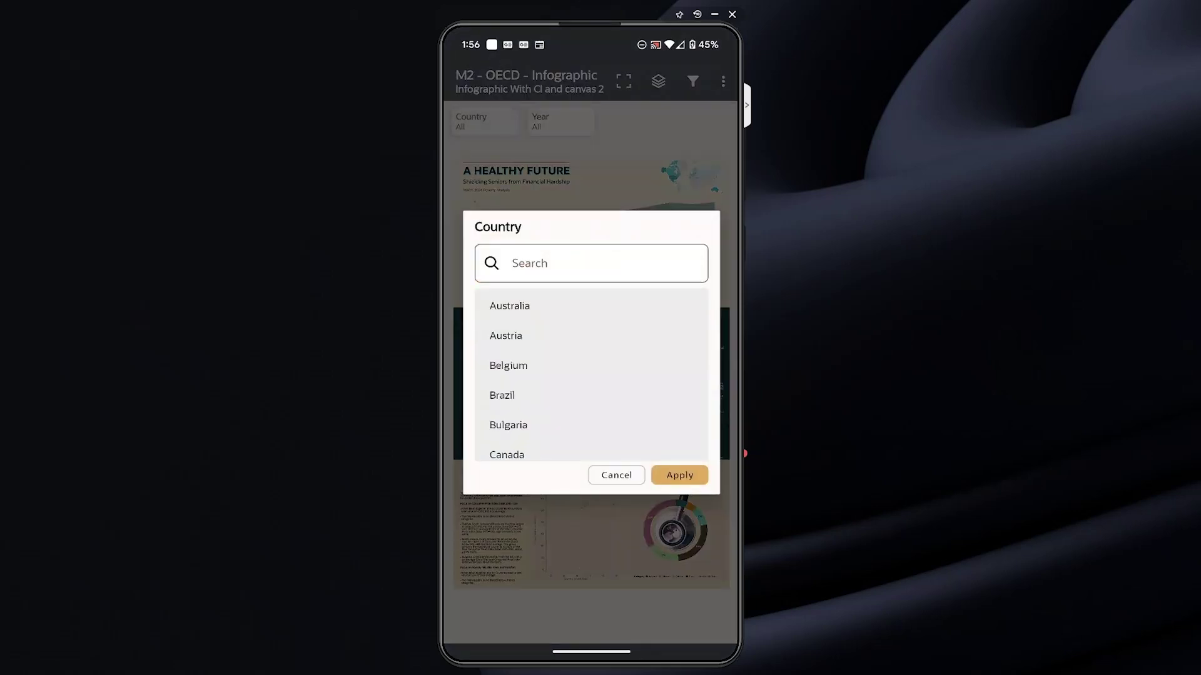
left_click(556, 338)
left_click(680, 477)
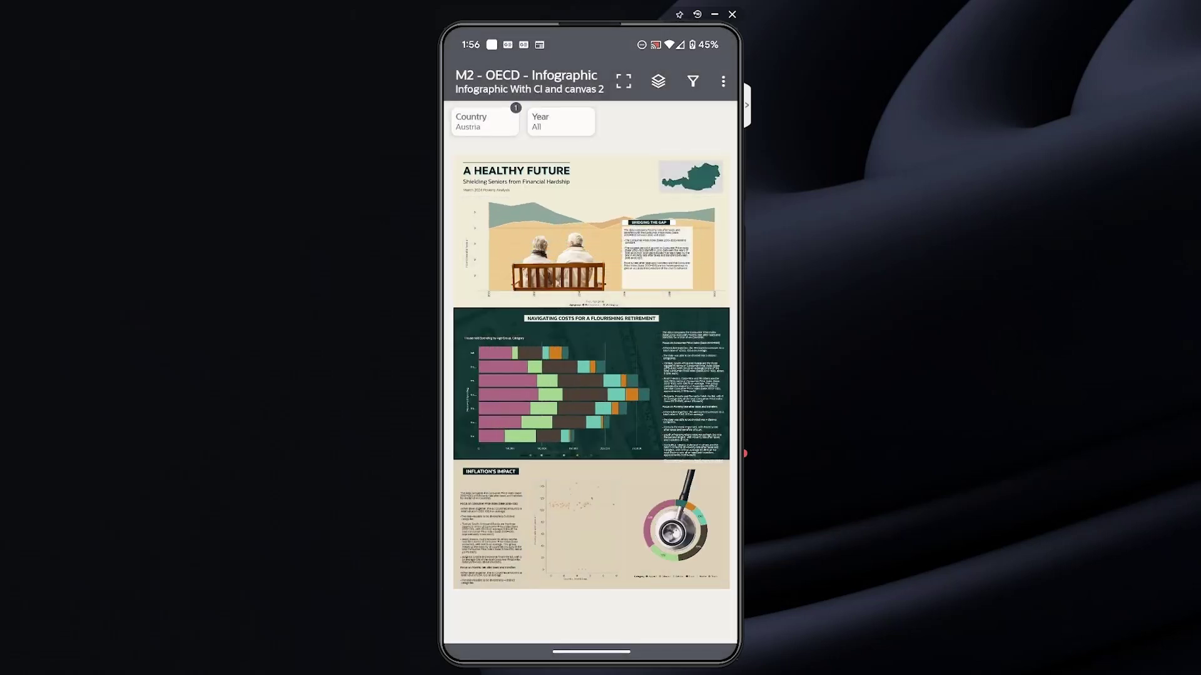
Show the workbook in Stacked Layout, scroll the cards, and return to the home feed.
left_click(723, 81)
left_click(649, 114)
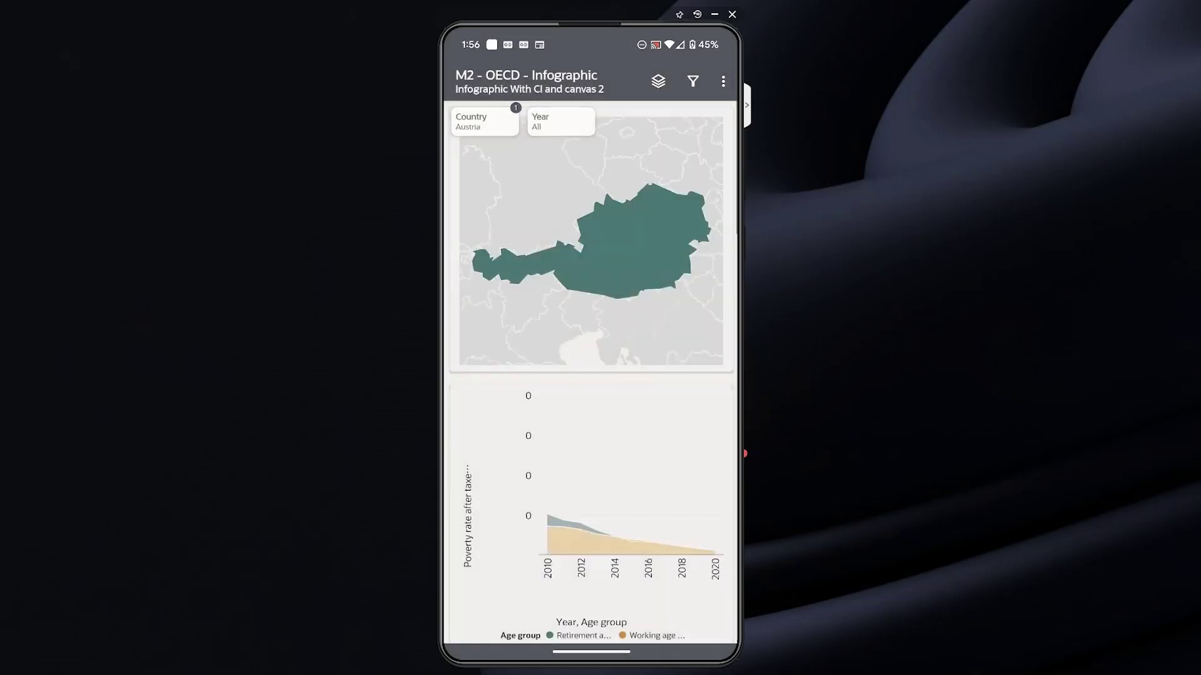
scroll(591, 376, "down", 5)
scroll(590, 376, "down", 5)
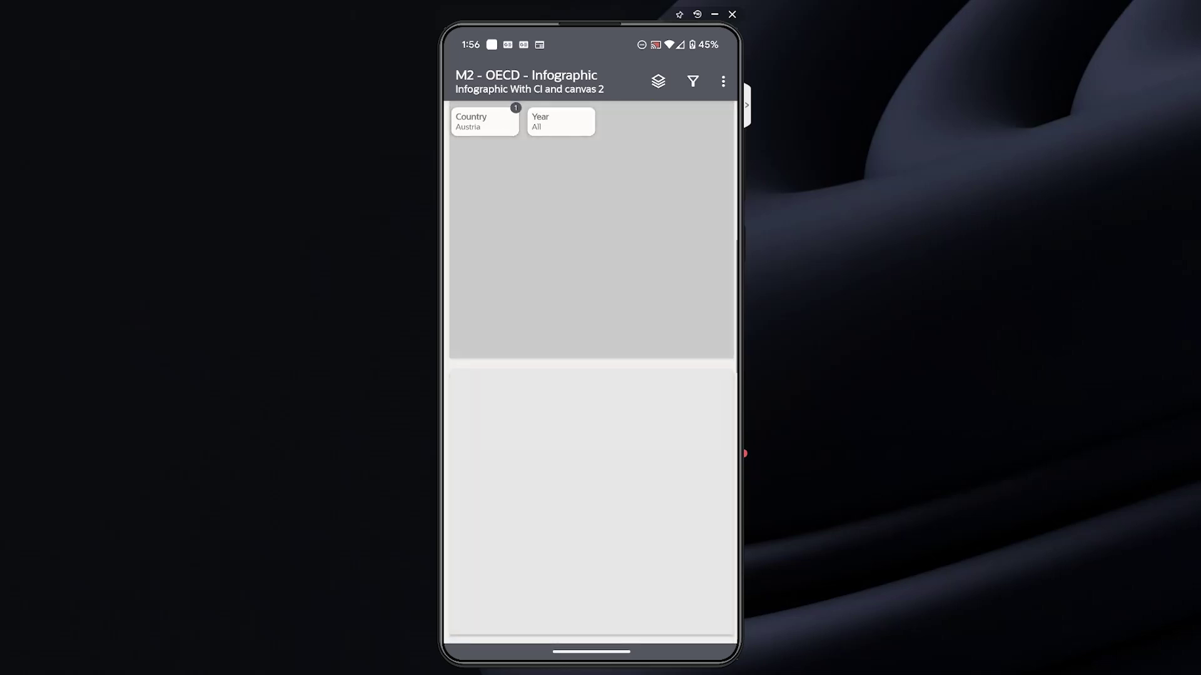
scroll(591, 375, "down", 5)
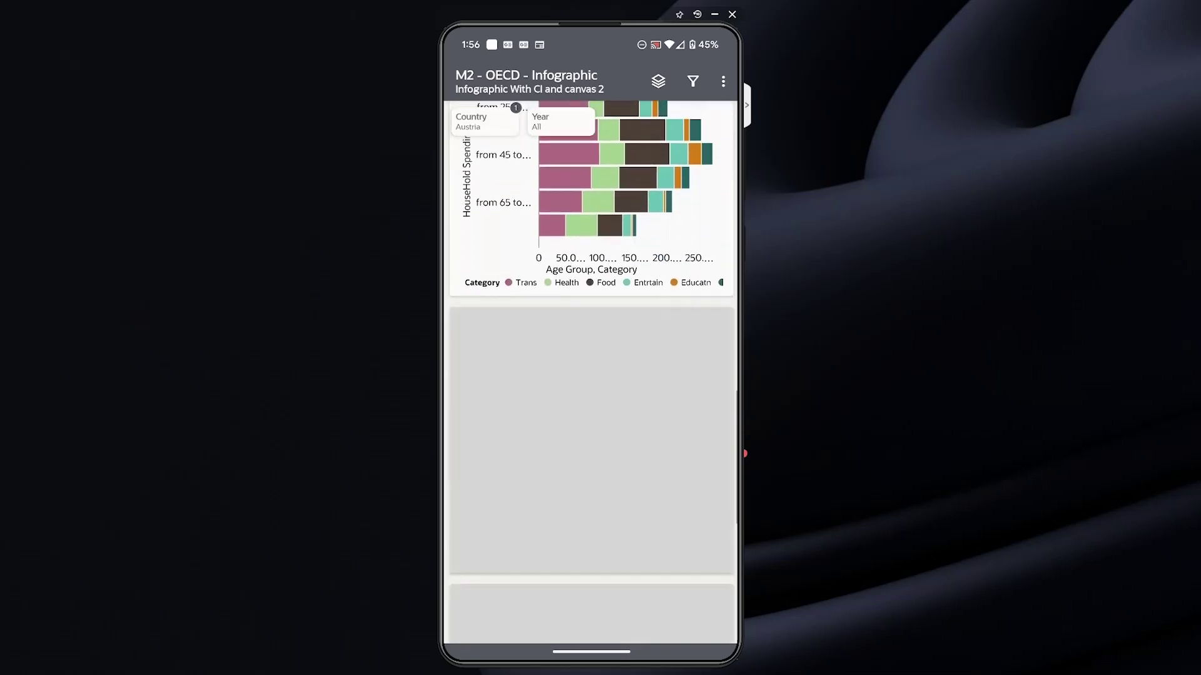
left_click_drag(445, 448, 484, 448)
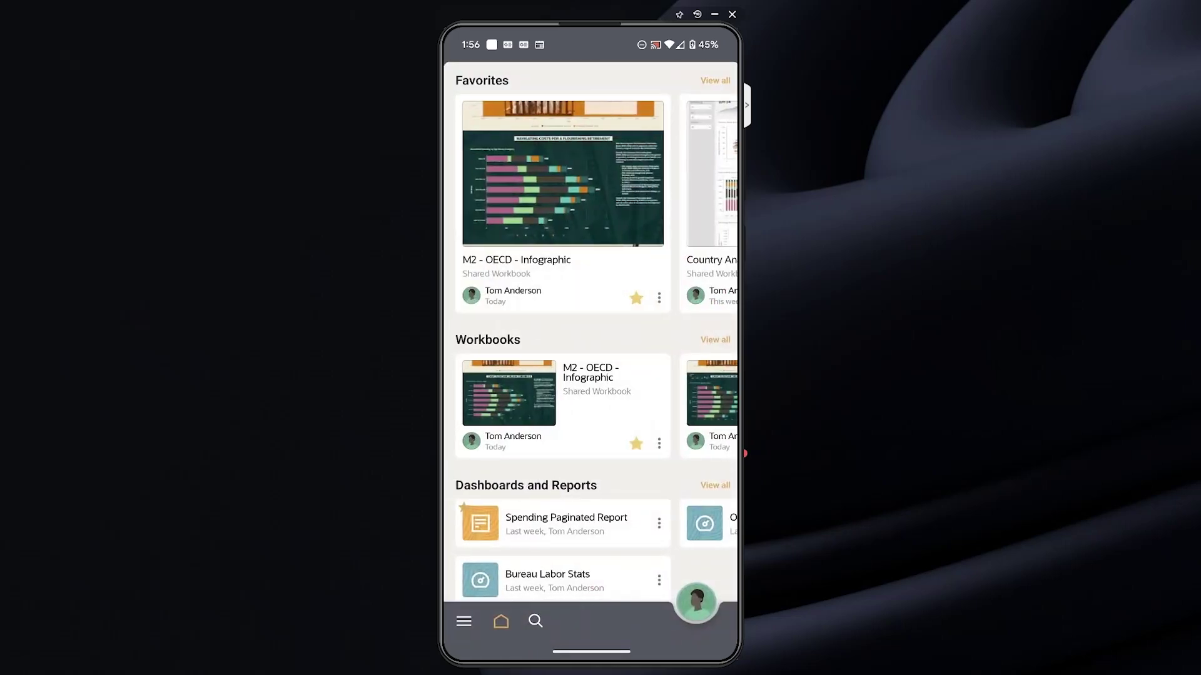
left_click(658, 298)
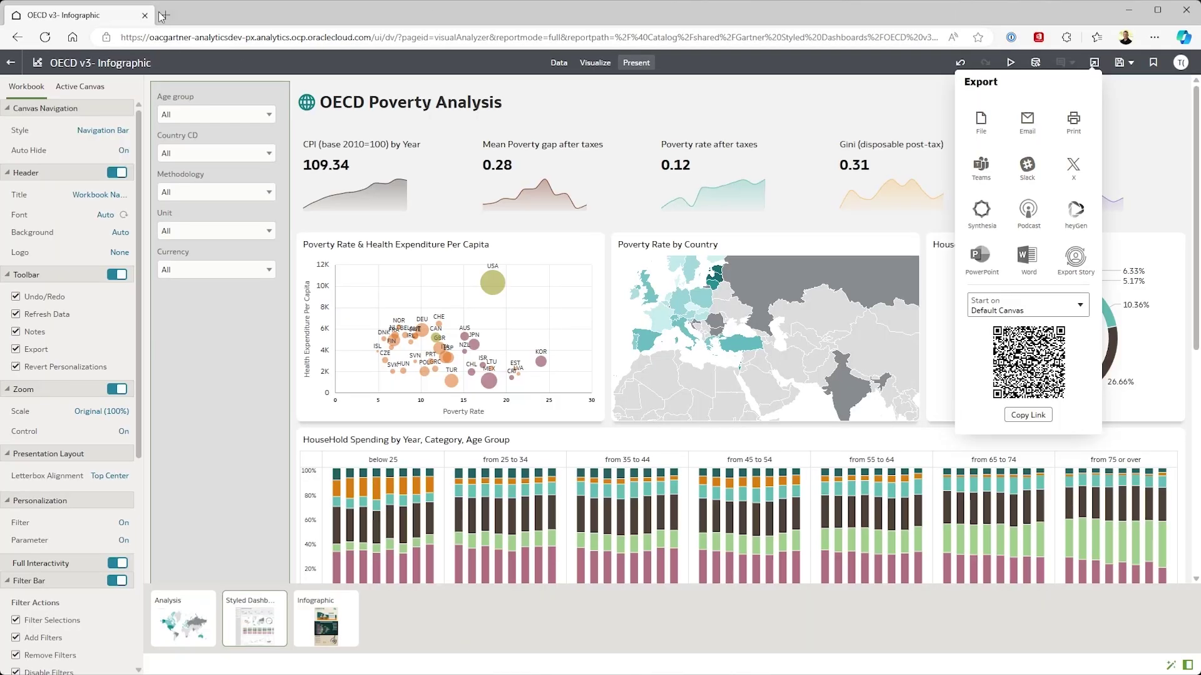
In Visual Builder, submit the Germany campaign workflow starting 02/29/2024, then open OAC export options.
left_click(163, 15)
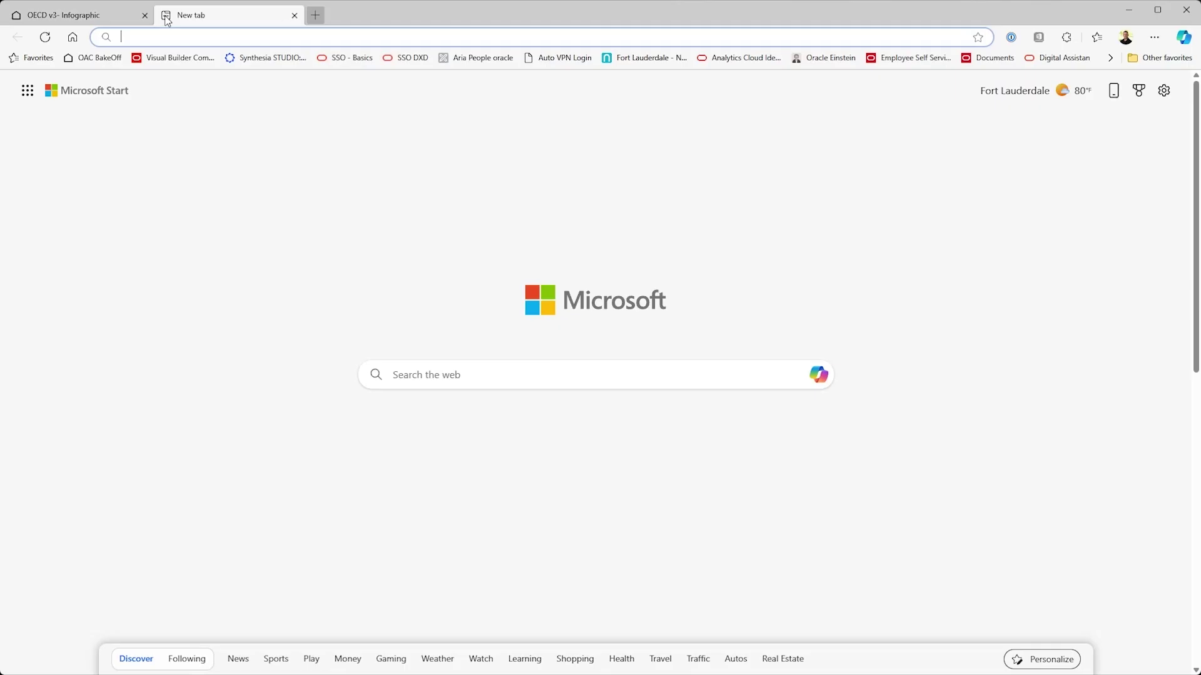
left_click(155, 59)
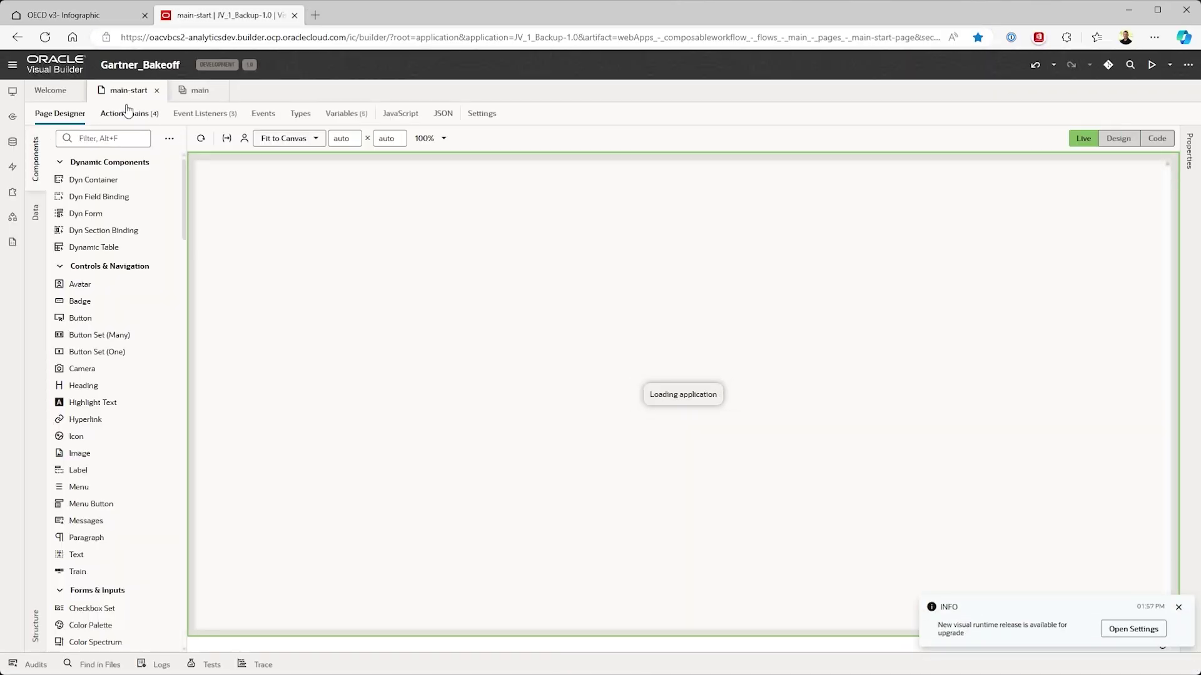
scroll(529, 394, "down", 1)
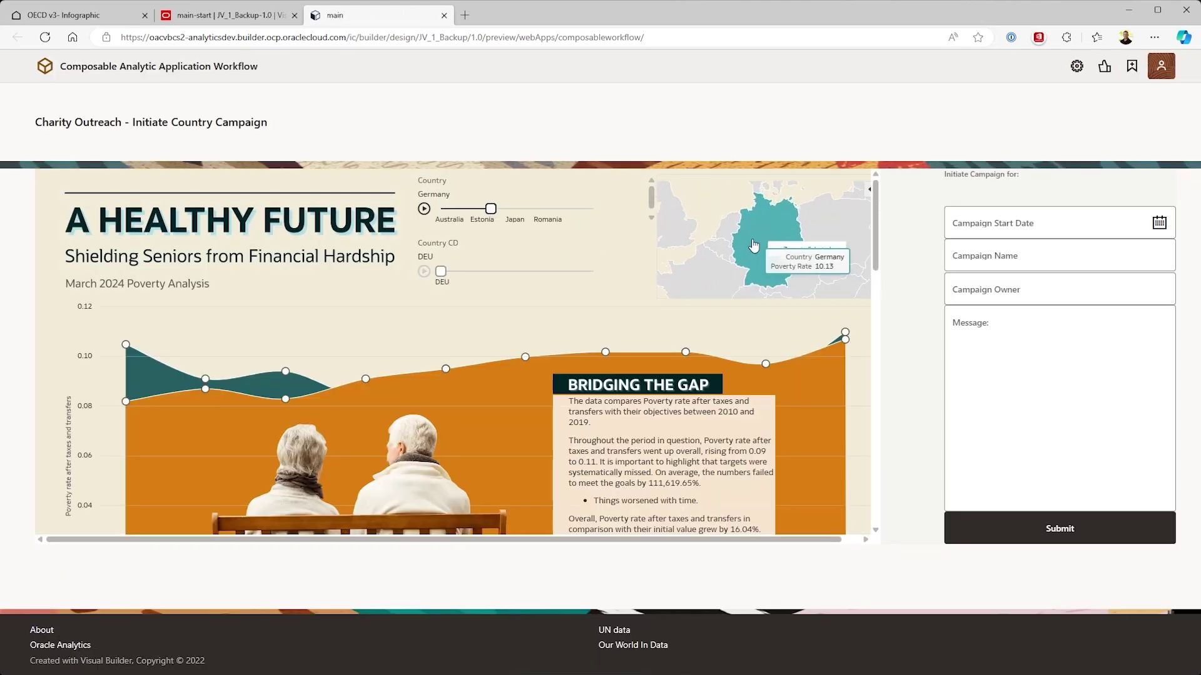
left_click(1159, 223)
left_click(1089, 427)
left_click(1089, 537)
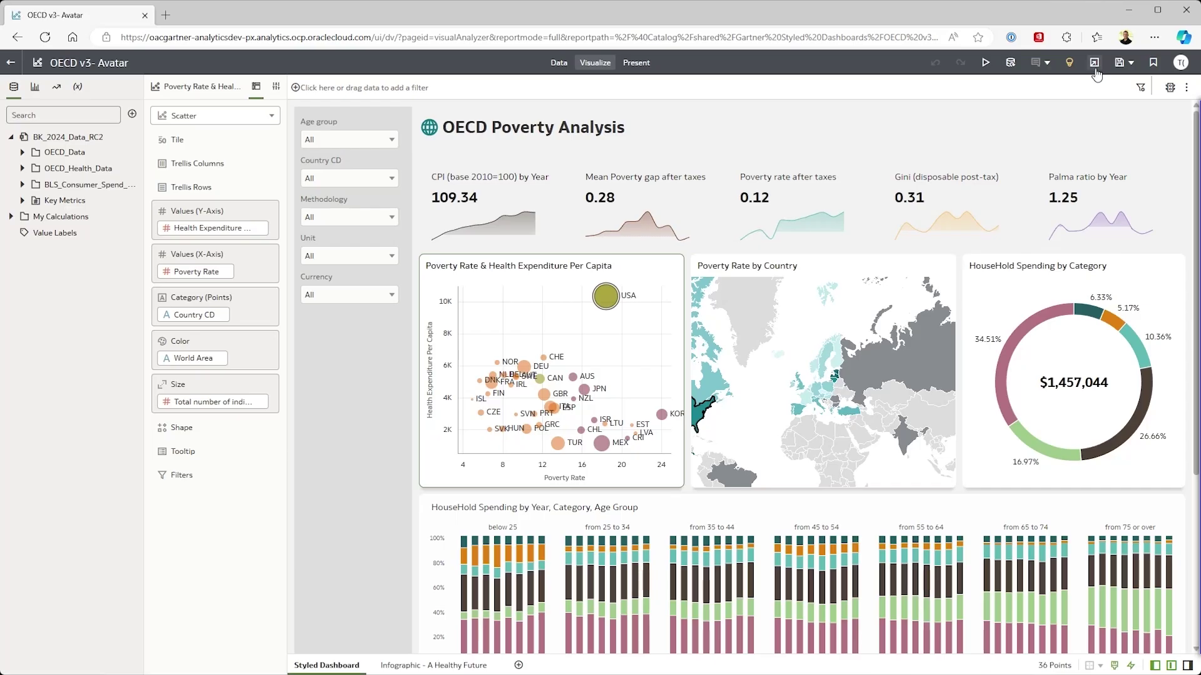
left_click(1094, 62)
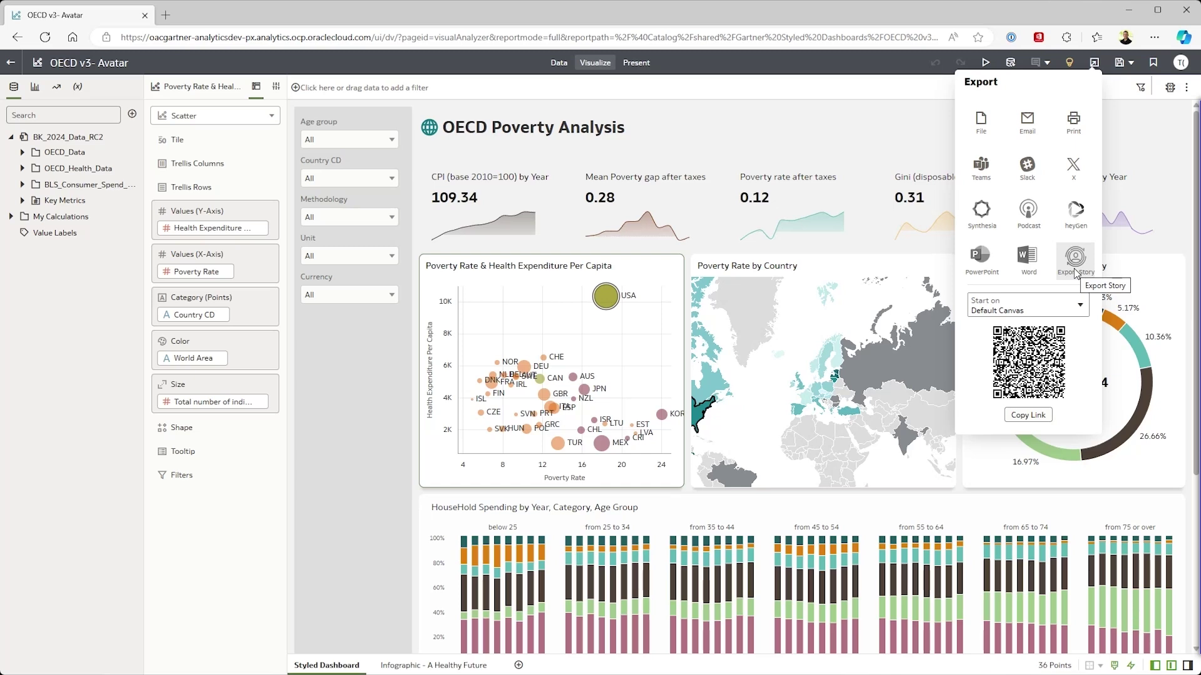
Export to Synthesia with a regenerated Scene 1 script and the Multiple Avatars Report template.
left_click(994, 227)
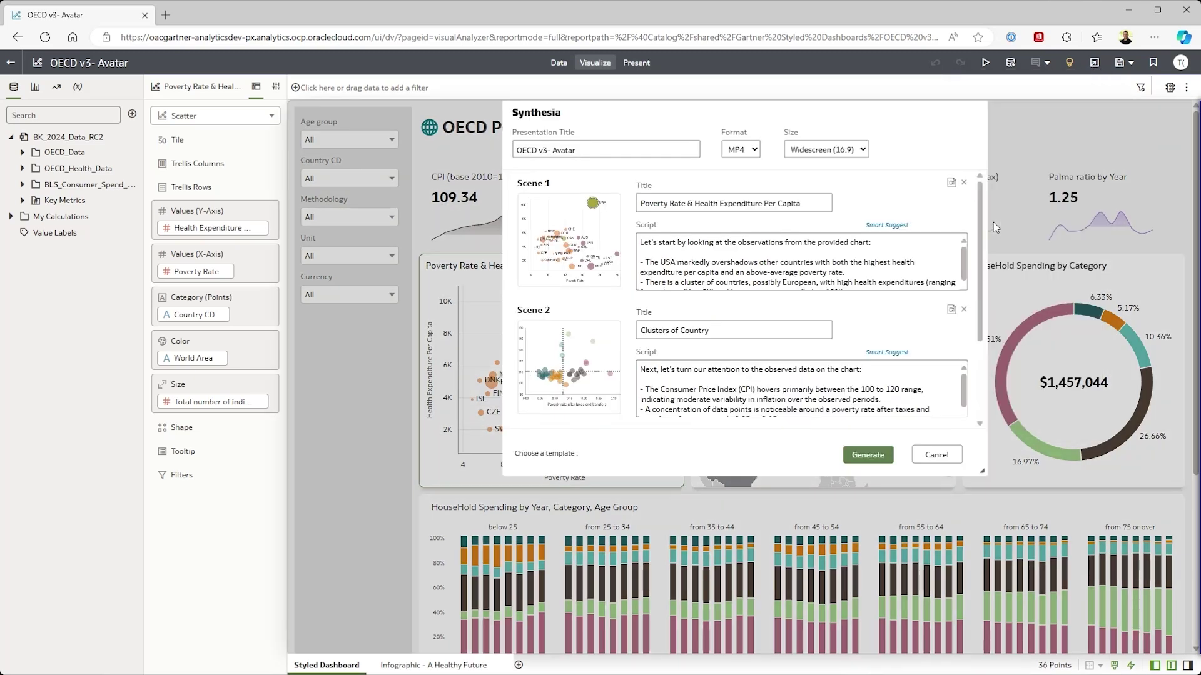
left_click(906, 224)
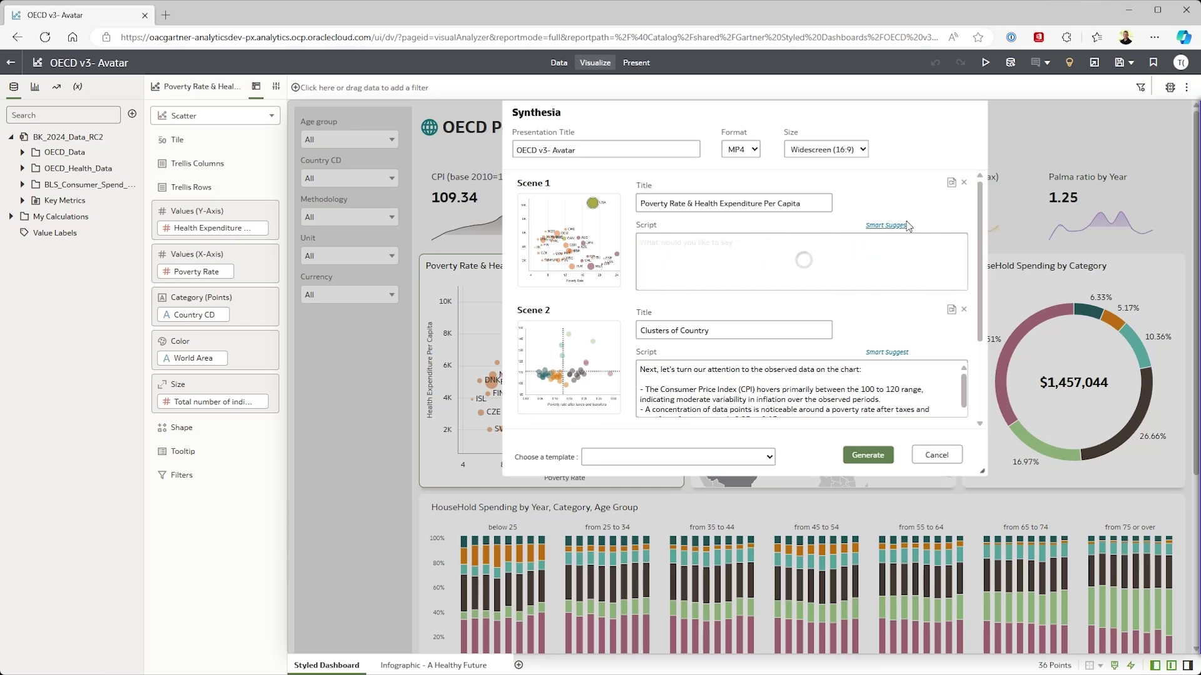
left_click(769, 457)
left_click(758, 473)
left_click(868, 460)
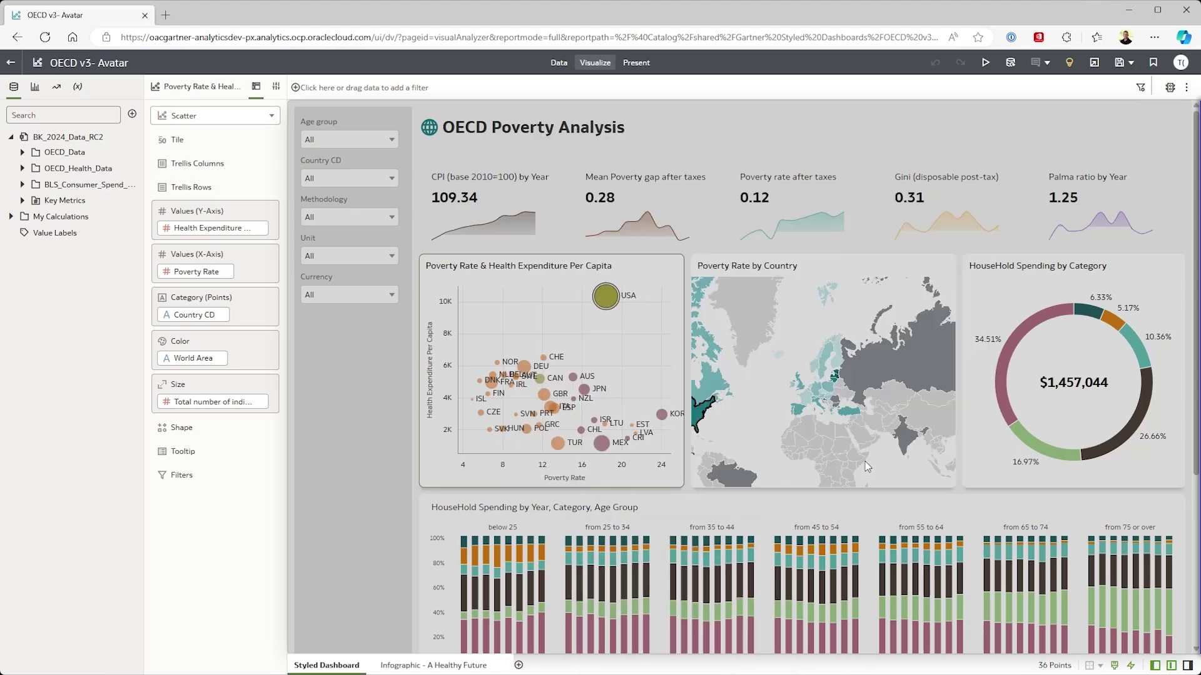